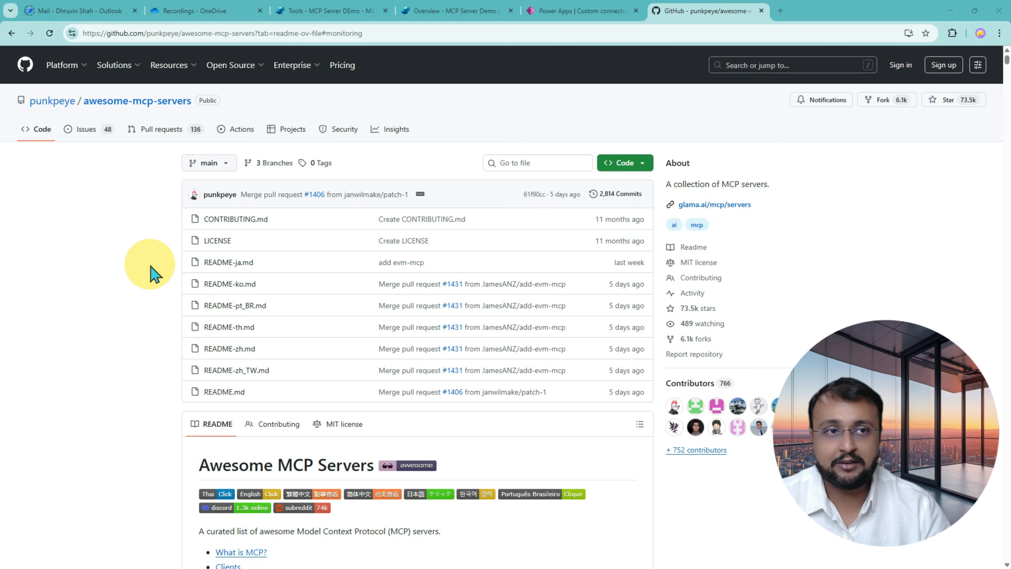
Look through the awesome-mcp-servers README, from the introduction and server categories to the Aggregators, Art & Culture, and Biology, Medicine and Bioinformatics listings
scroll(155, 274, "down", 6)
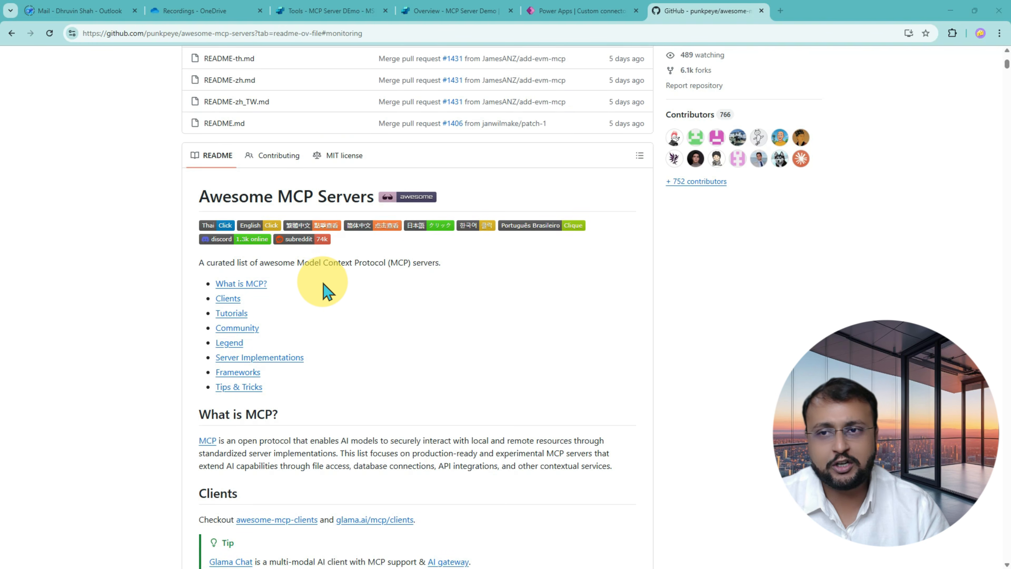
scroll(327, 291, "down", 6)
scroll(327, 290, "down", 7)
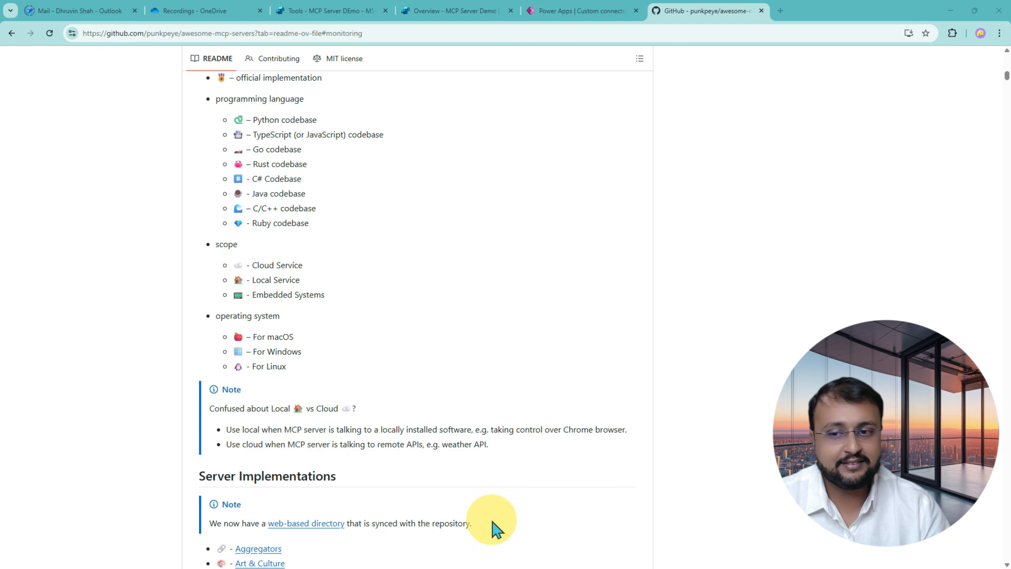
scroll(528, 368, "down", 9)
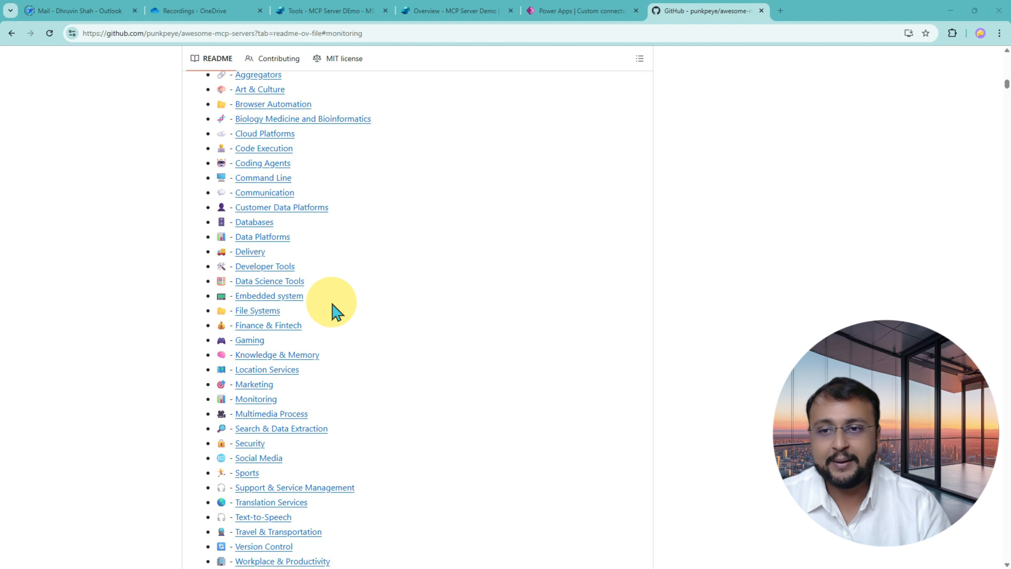
scroll(323, 203, "down", 5)
scroll(323, 201, "down", 10)
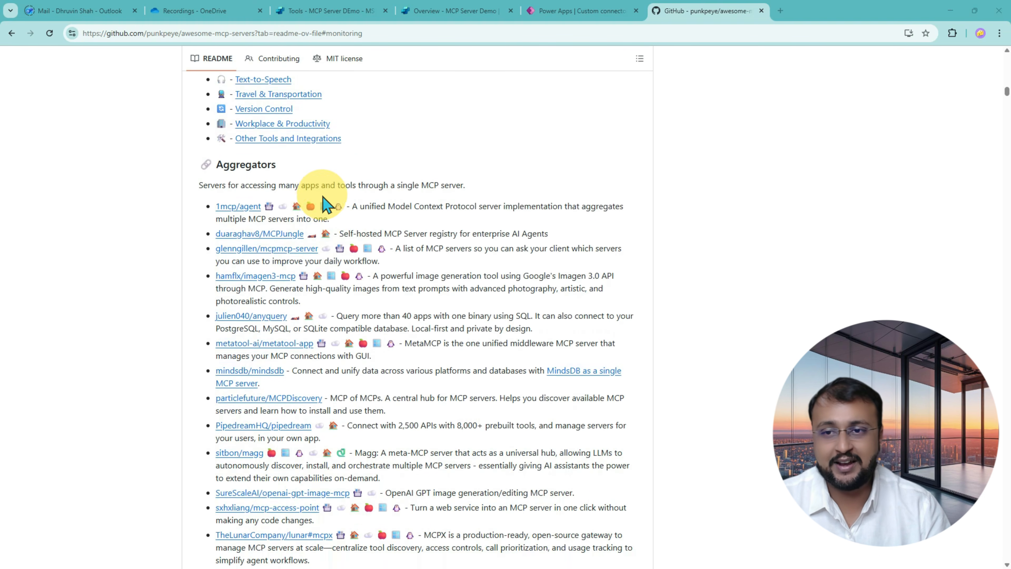
scroll(323, 195, "down", 15)
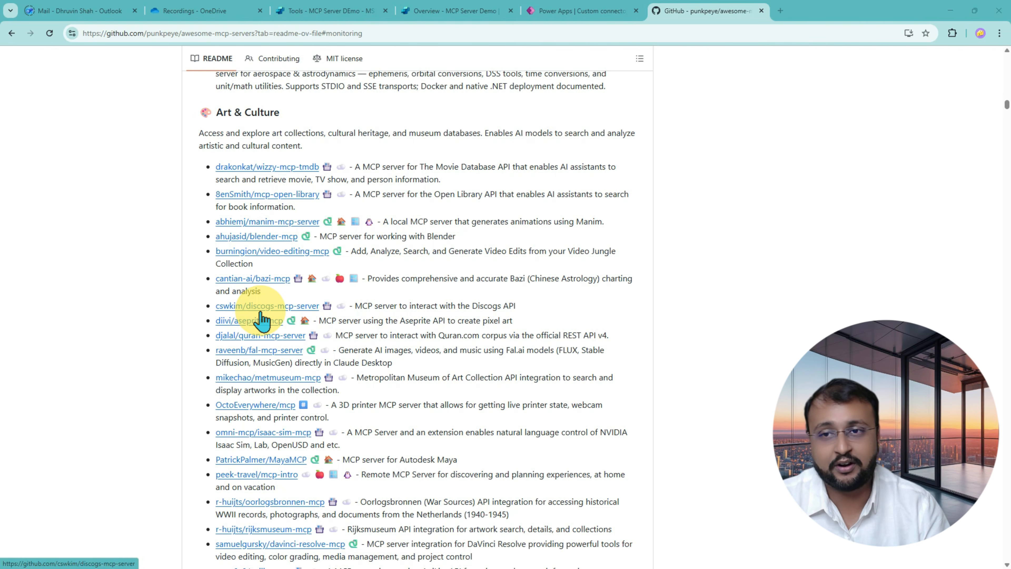
scroll(279, 208, "down", 8)
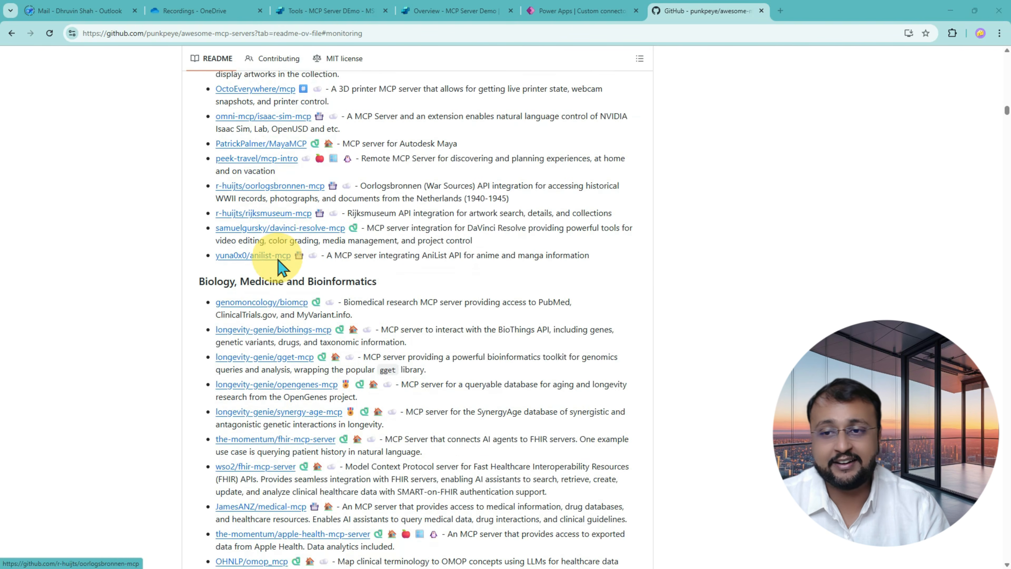
scroll(255, 310, "down", 5)
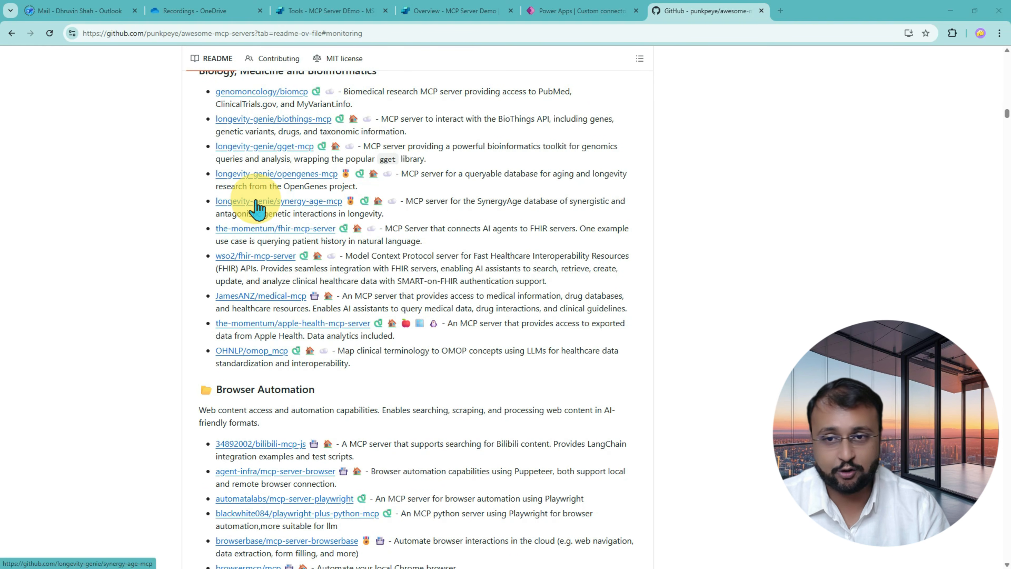
Open the longevity-genie/synergy-age-mcp repository in a new browser tab and switch to it
right_click(275, 211)
left_click(294, 219)
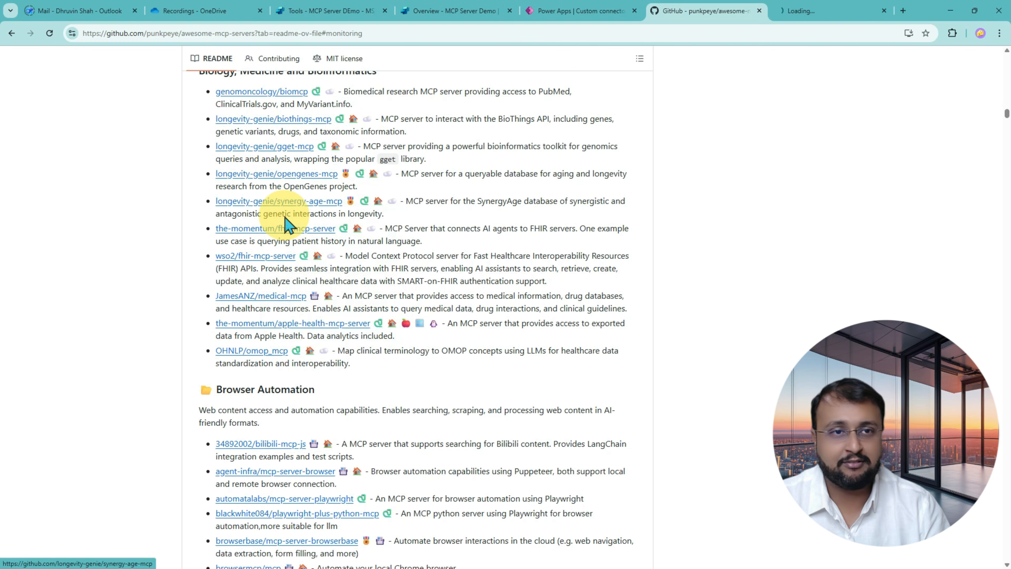
left_click(801, 17)
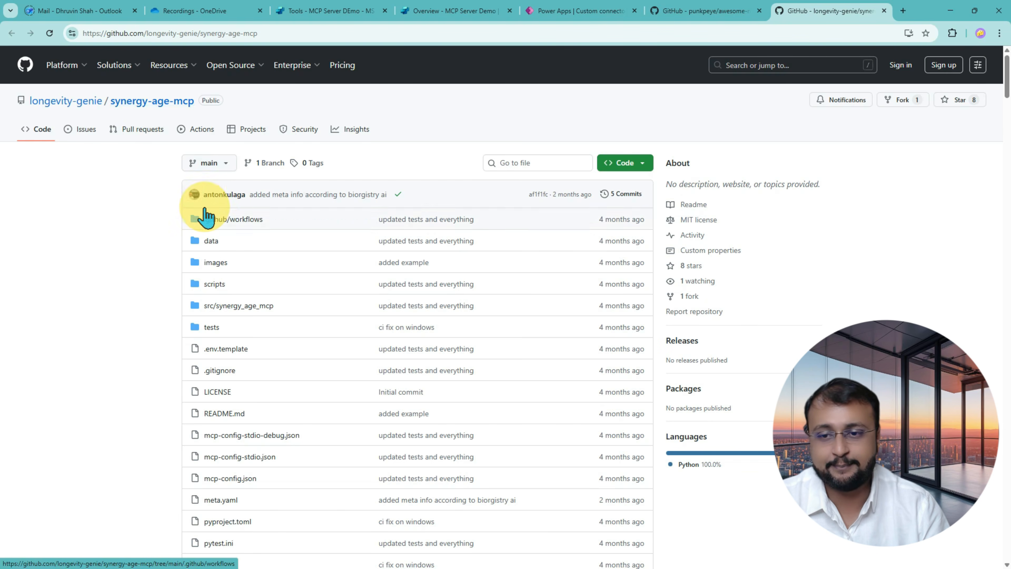
Examine the synergy-age-mcp README, including its available tools, setup instructions, the GEMINI_API_KEY environment variable and the contribution guidelines
scroll(243, 248, "down", 6)
scroll(253, 261, "down", 8)
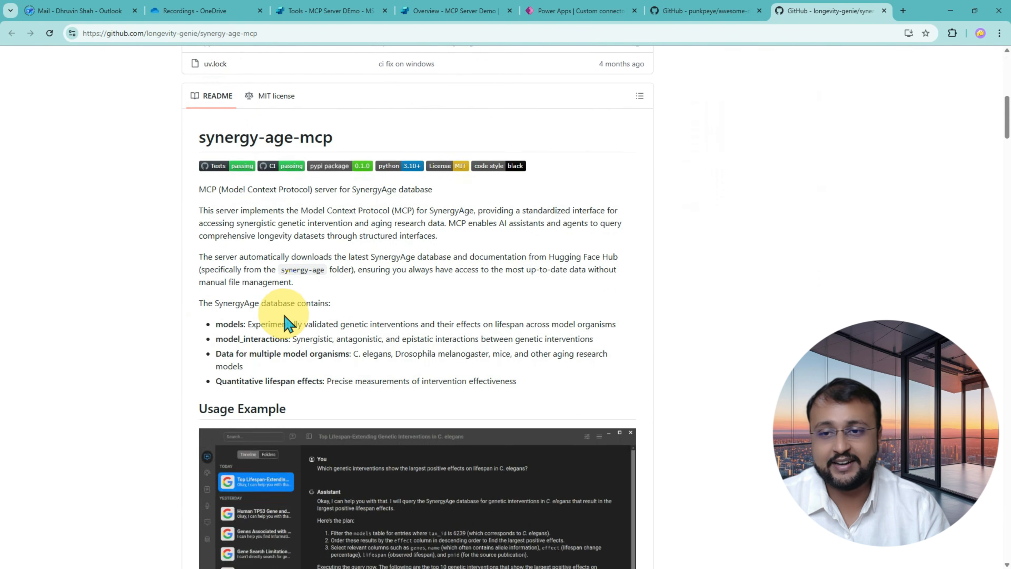
scroll(388, 265, "down", 20)
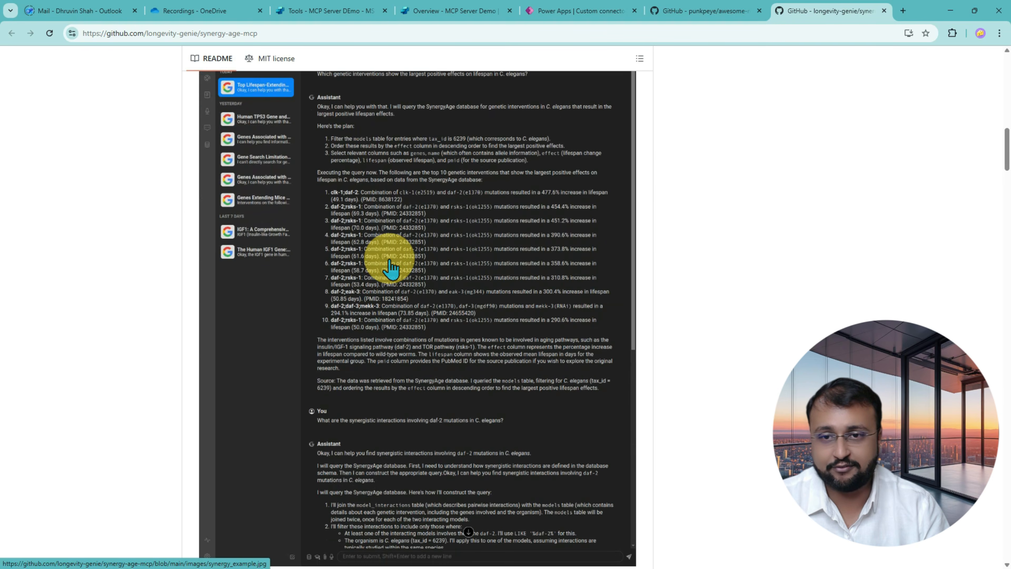
scroll(391, 267, "down", 18)
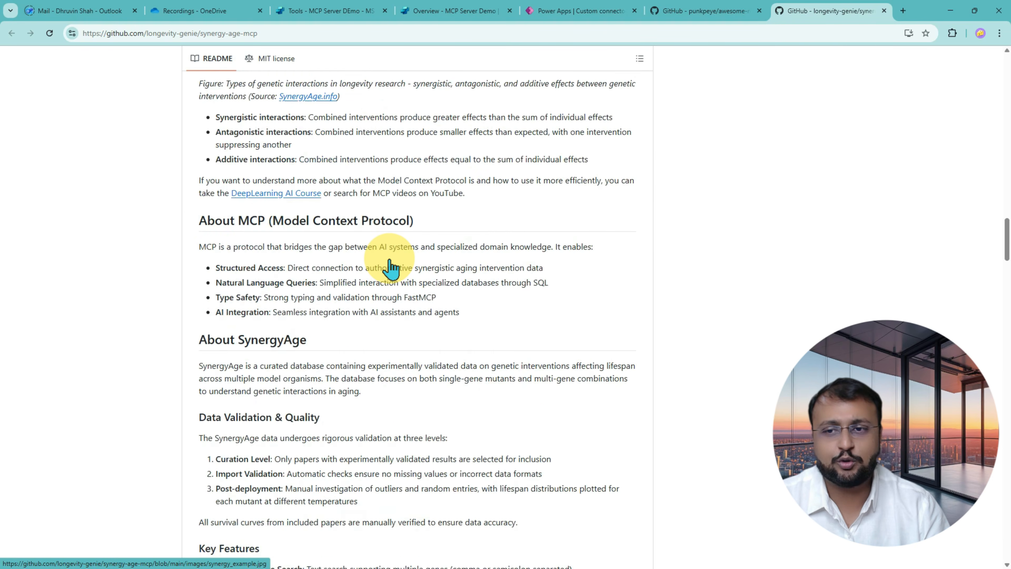
scroll(390, 267, "down", 20)
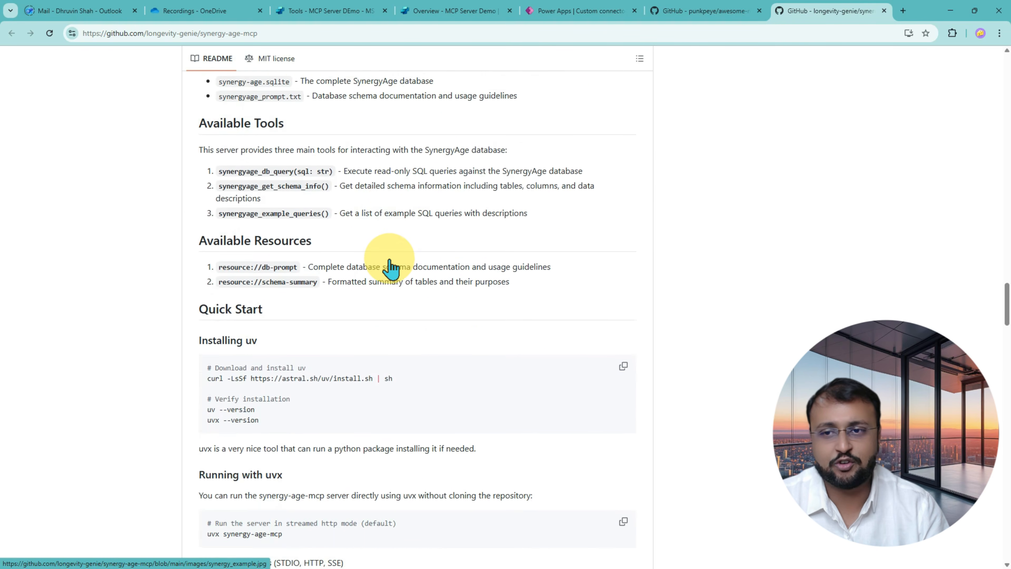
scroll(391, 267, "down", 18)
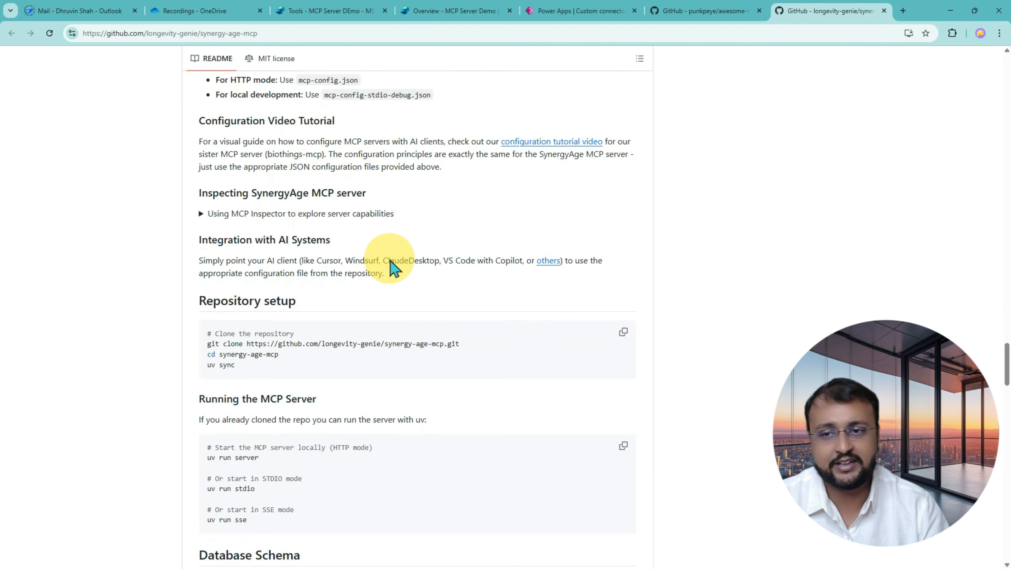
scroll(391, 267, "down", 5)
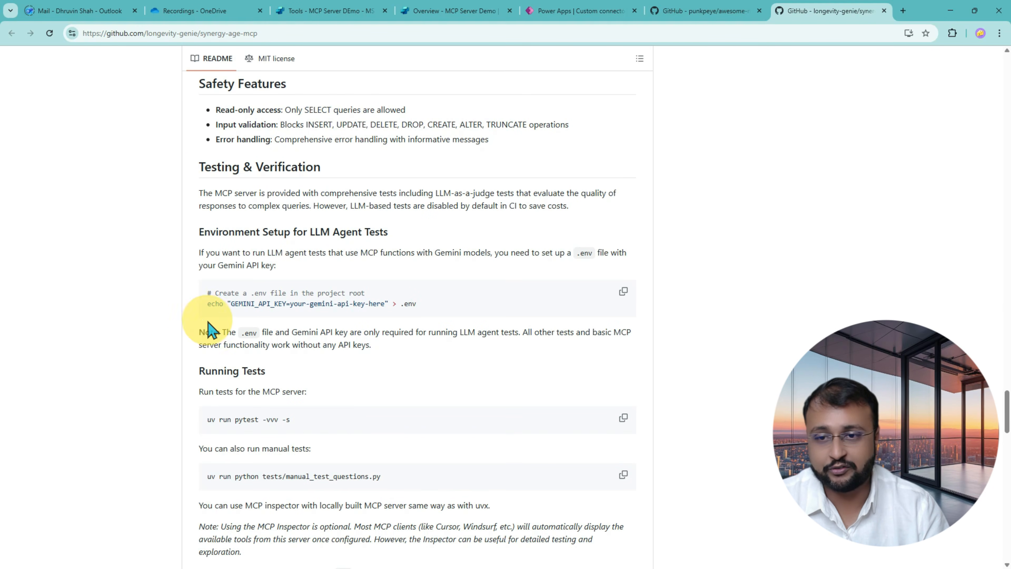
left_click_drag(230, 304, 290, 303)
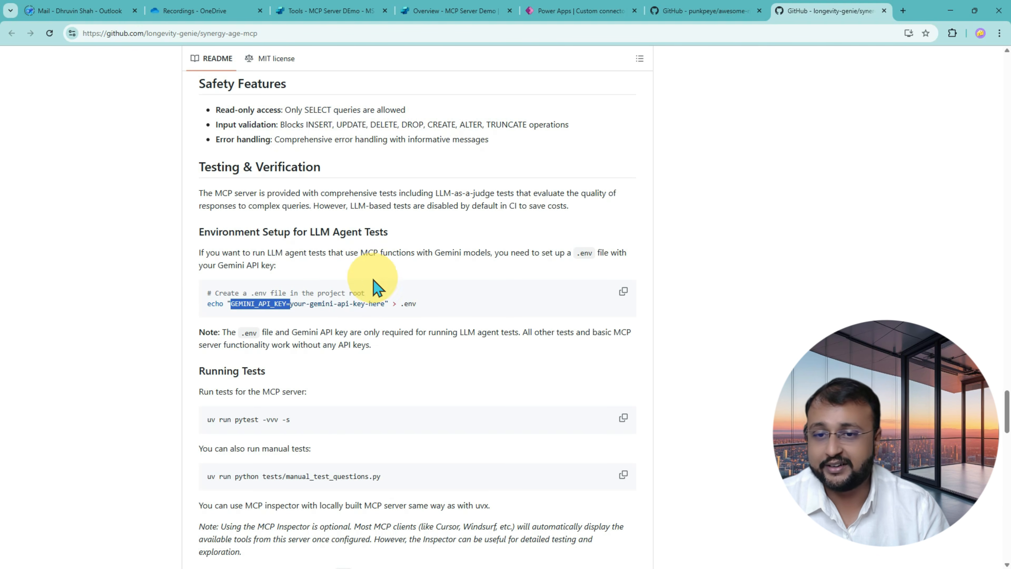
scroll(533, 296, "down", 19)
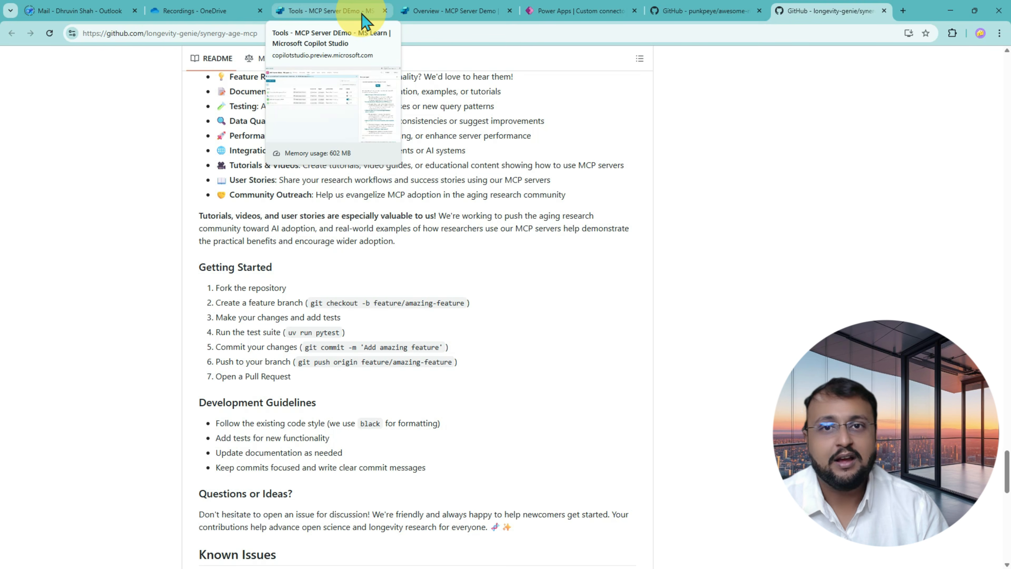
Switch to the MCP Server Demo agent in Copilot Studio, start adding a tool and filter the choices to Model Context Protocol
left_click(451, 18)
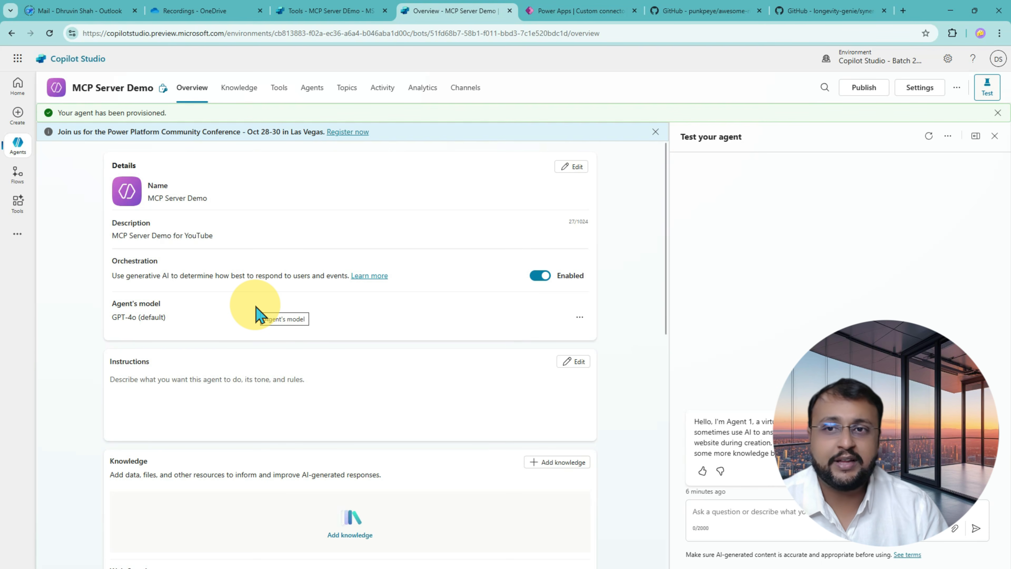
left_click(278, 98)
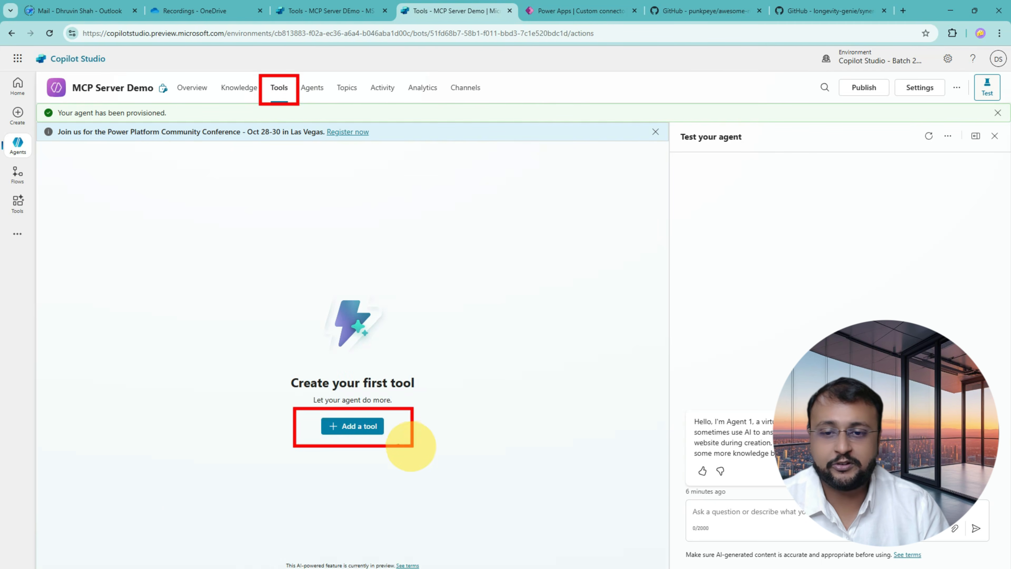
left_click(352, 431)
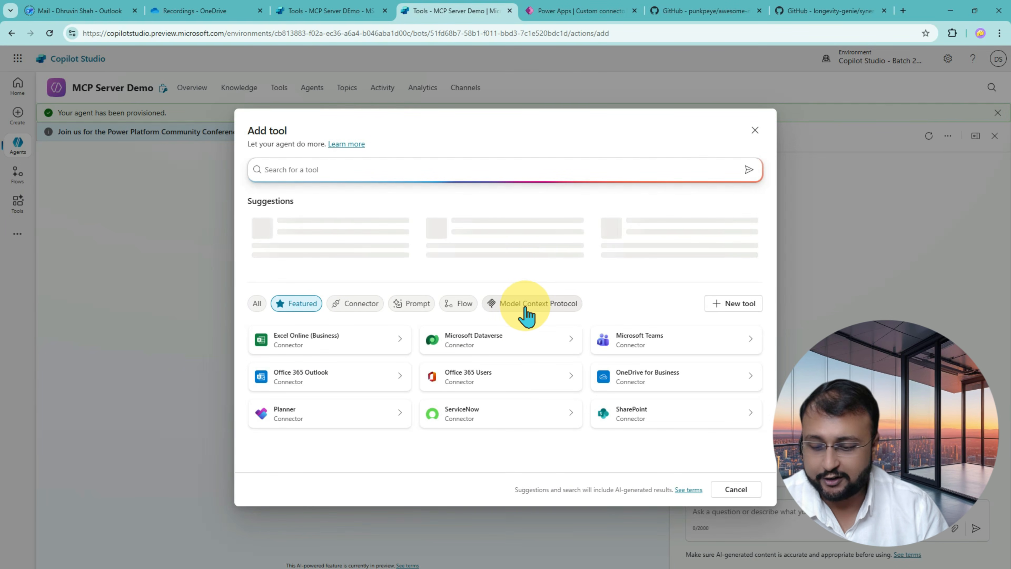
left_click_drag(585, 320, 588, 320)
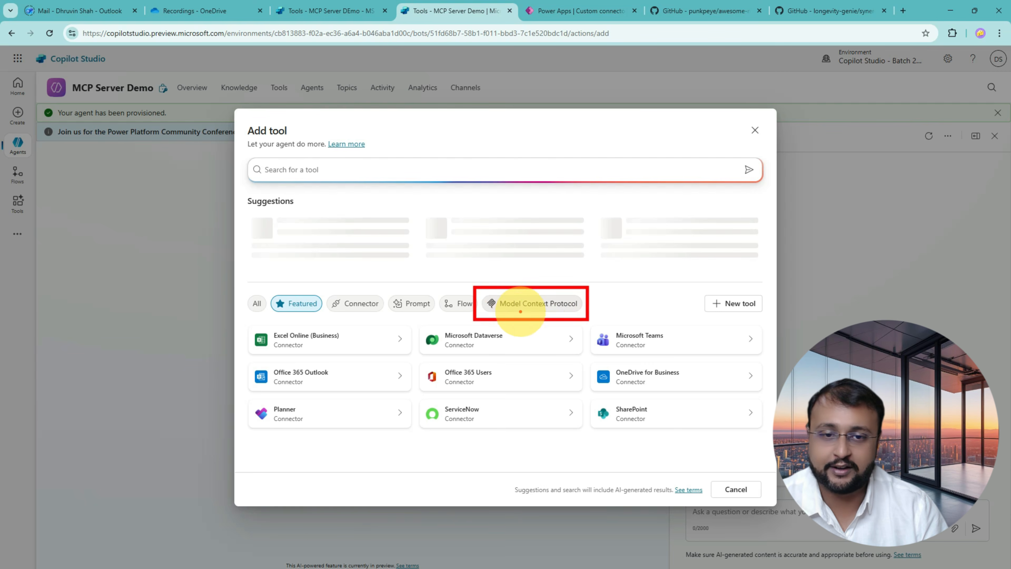
left_click_drag(492, 314, 576, 316)
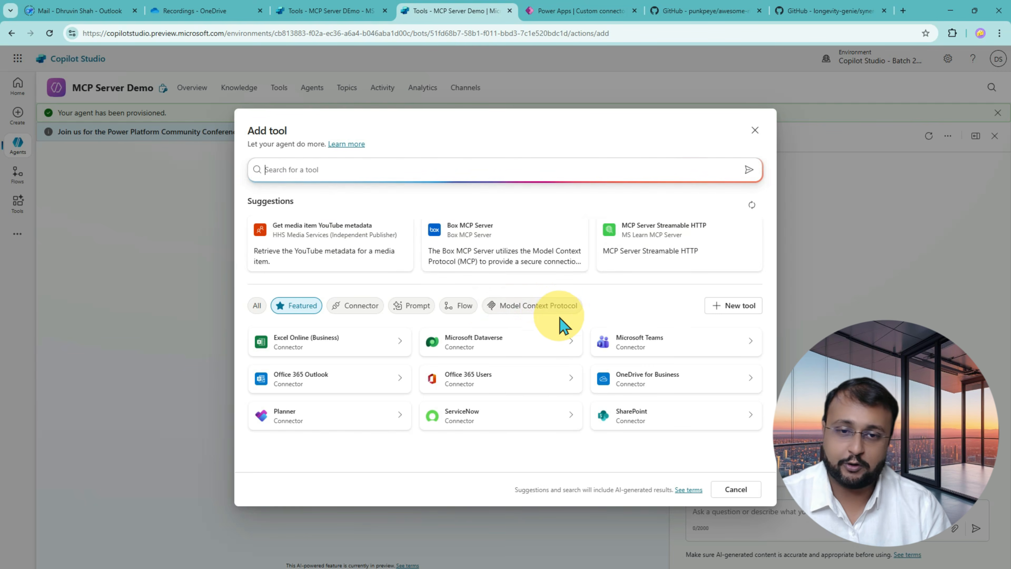
left_click(543, 315)
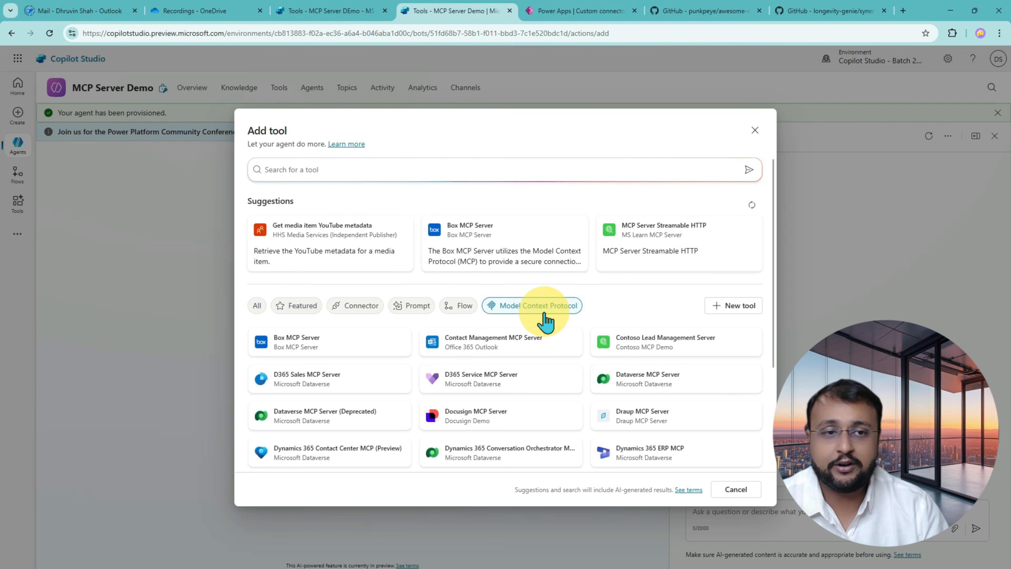
Look through the Model Context Protocol servers that can be added to the agent as tools
scroll(544, 317, "down", 3)
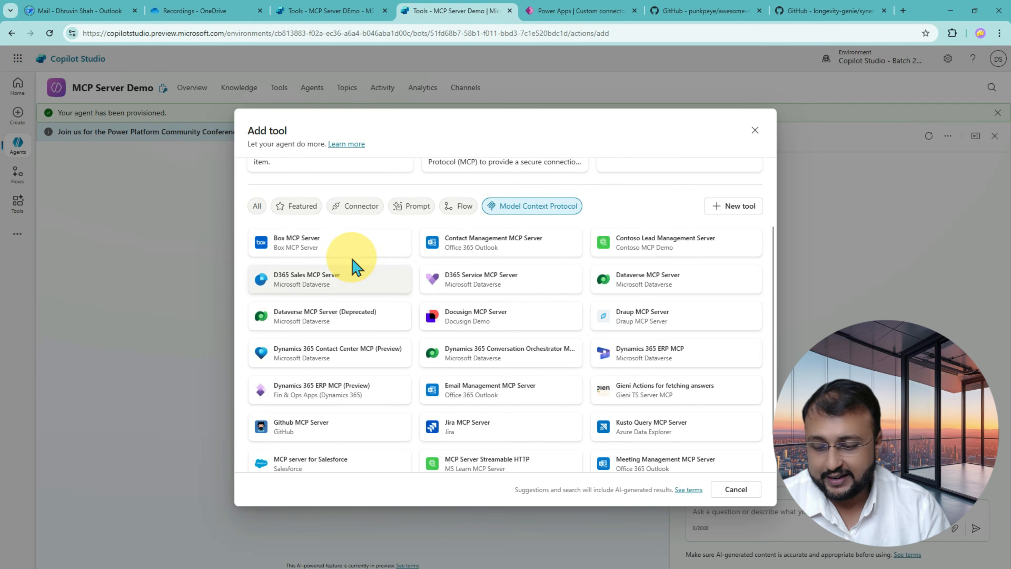
key("ctrl+2")
left_click_drag(235, 218, 768, 503)
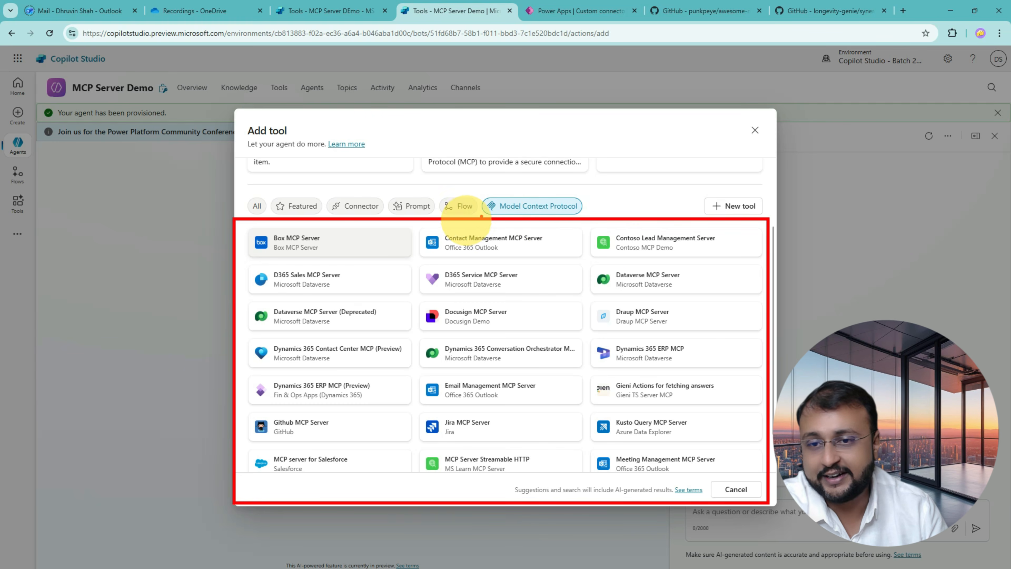
left_click_drag(578, 278, 606, 273)
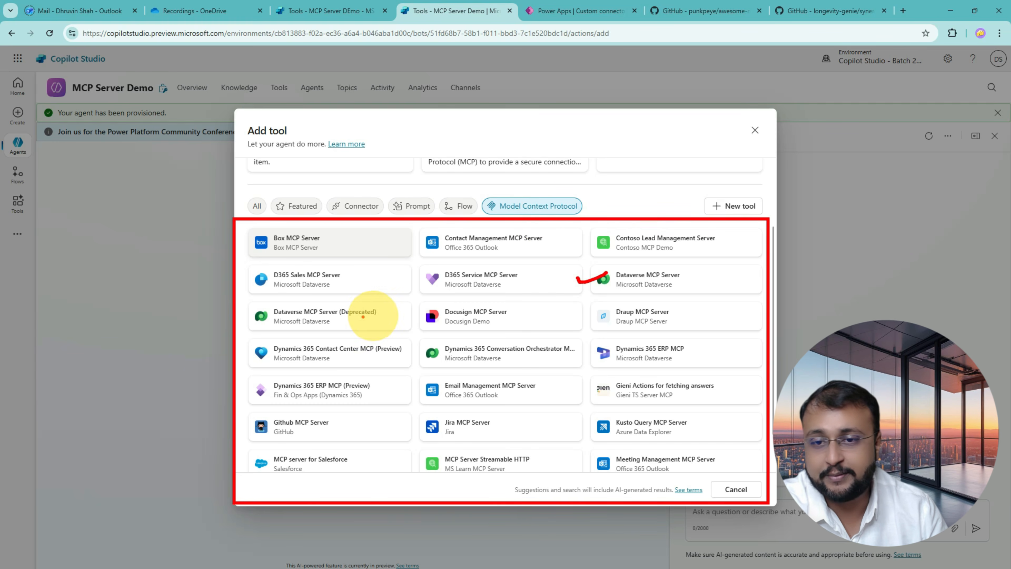
left_click_drag(410, 318, 441, 312)
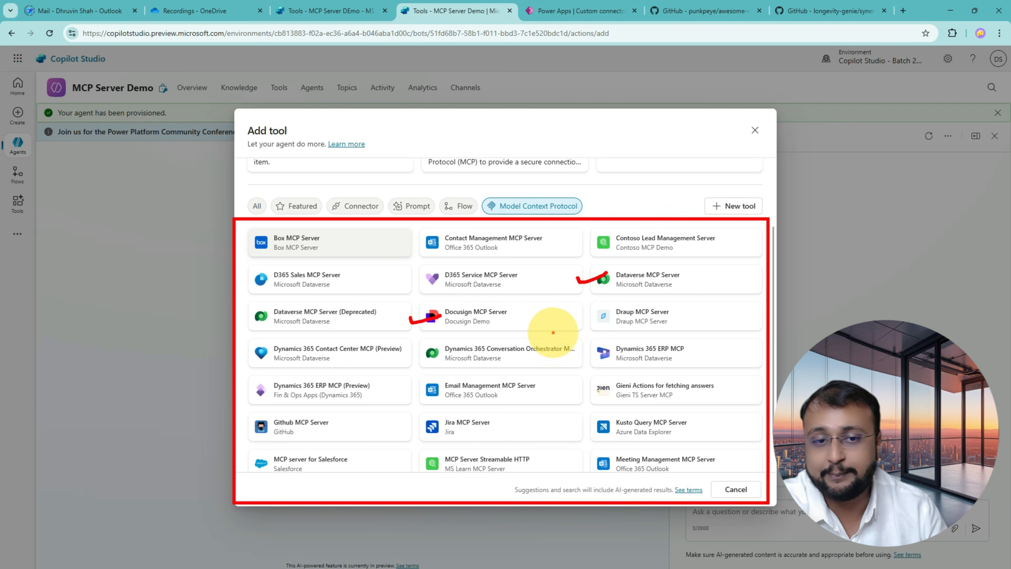
left_click_drag(326, 353, 365, 351)
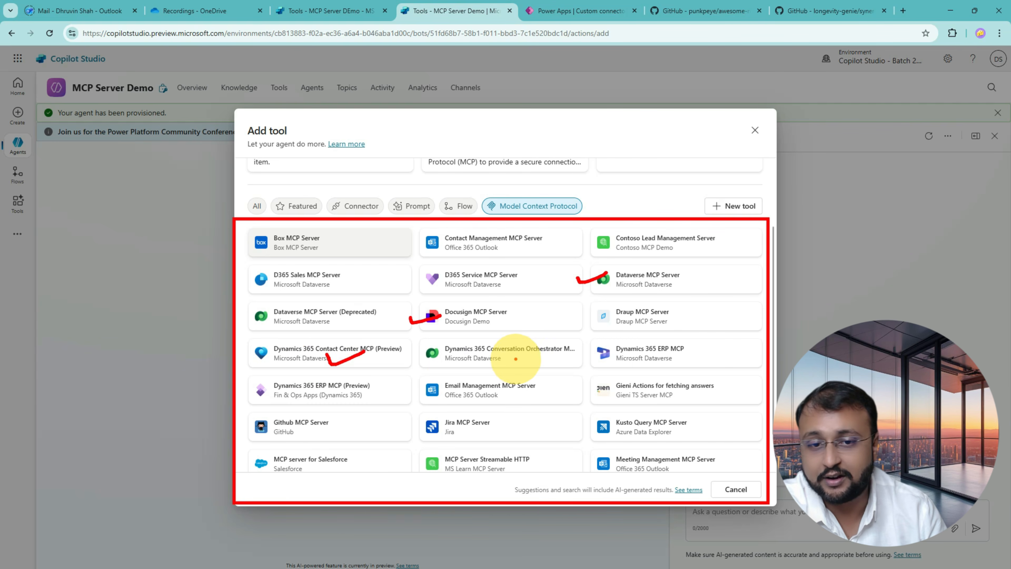
left_click_drag(515, 360, 566, 360)
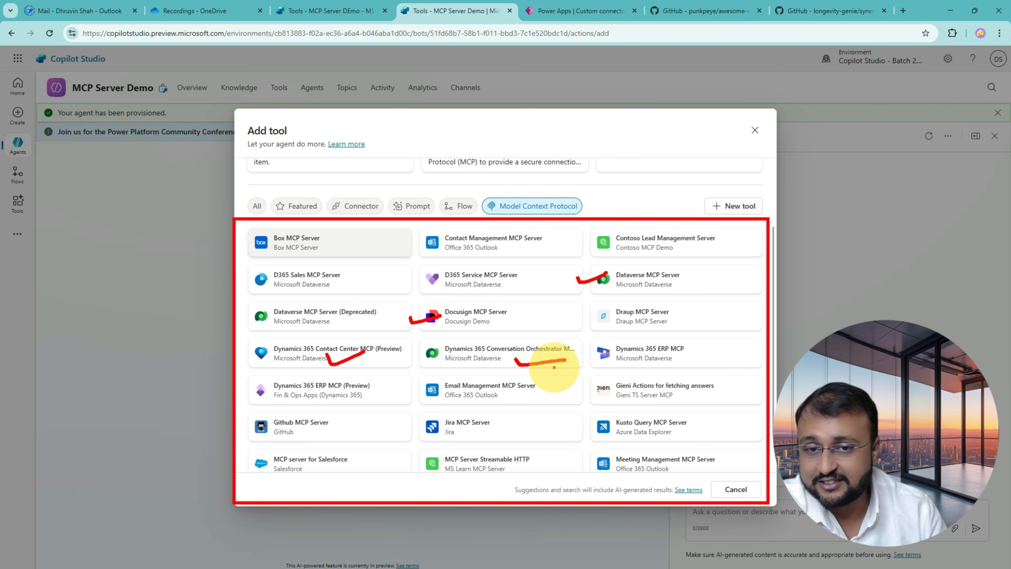
left_click_drag(329, 248, 371, 241)
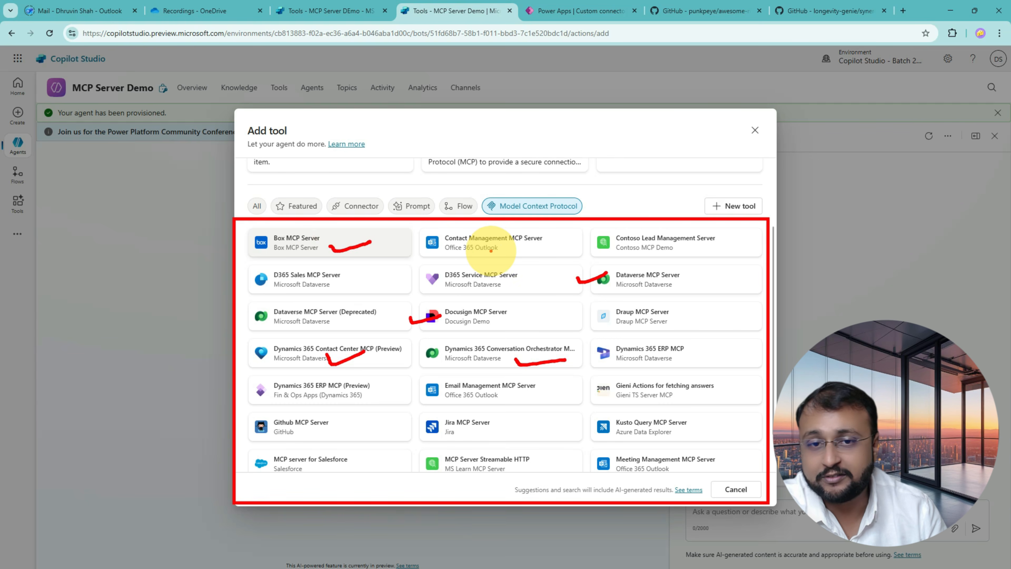
left_click_drag(515, 249, 546, 248)
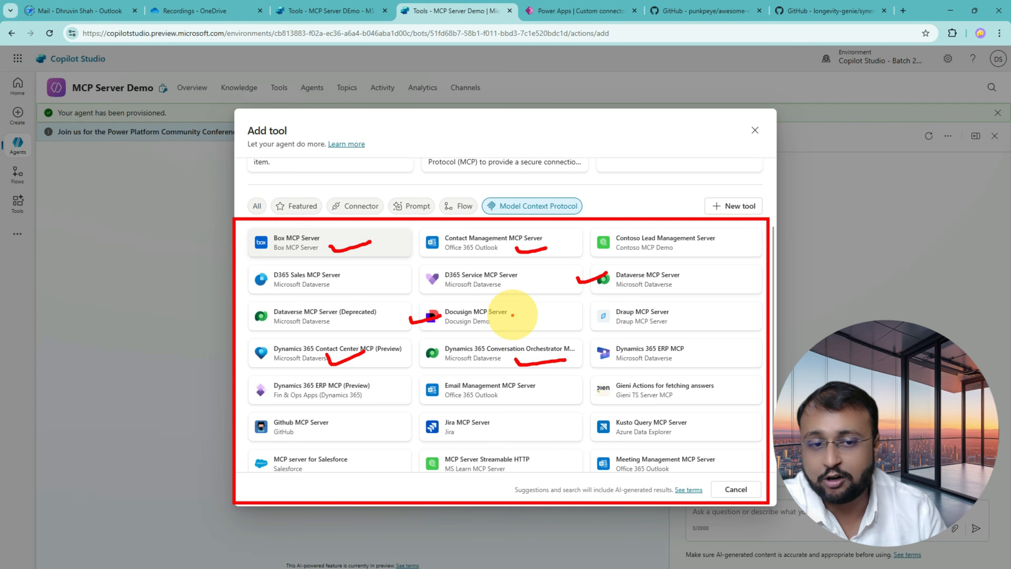
left_click_drag(655, 360, 688, 356)
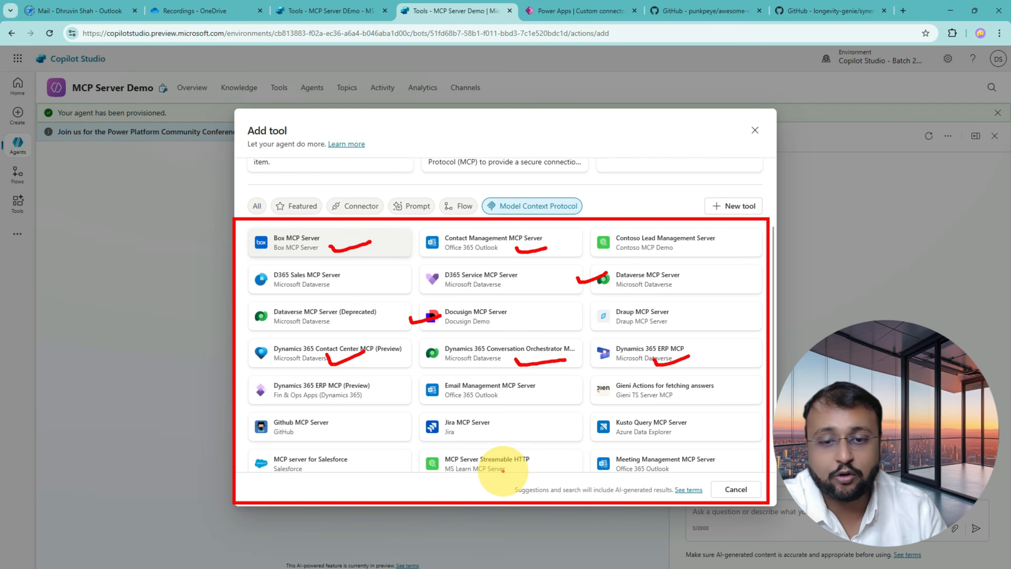
left_click_drag(583, 457, 607, 453)
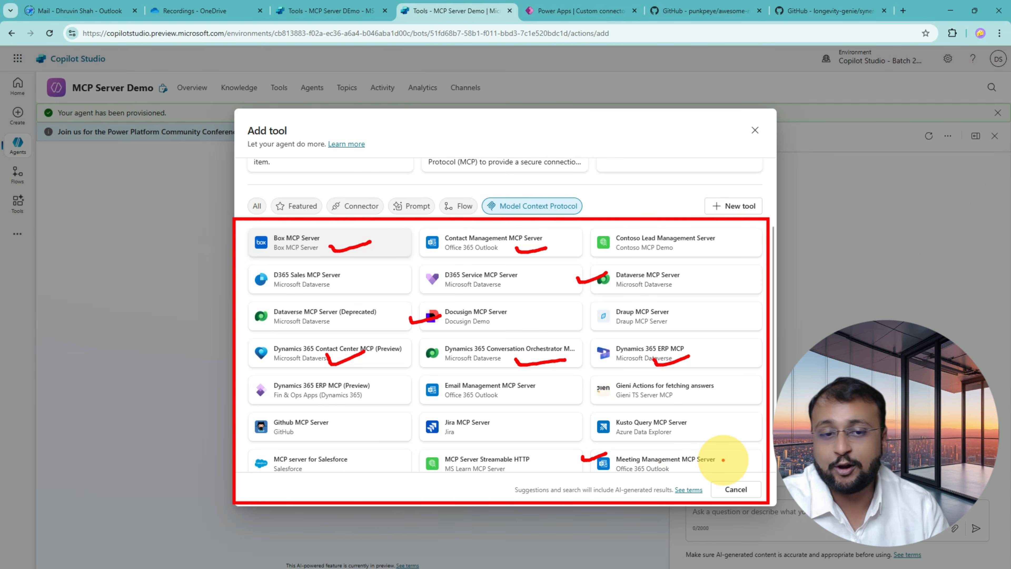
key("Escape")
scroll(692, 431, "down", 1)
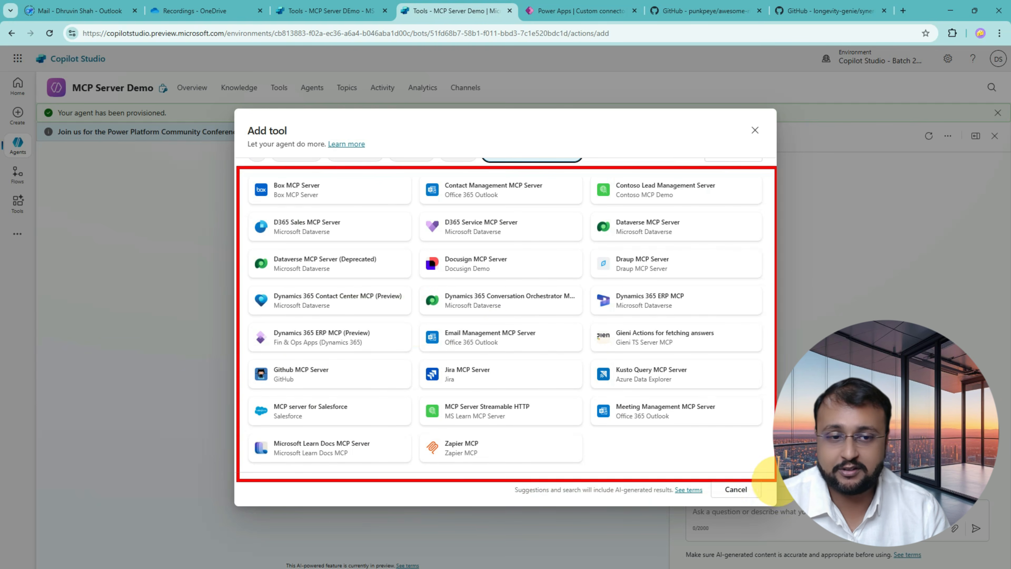
left_click_drag(648, 175, 618, 206)
left_click_drag(623, 181, 667, 216)
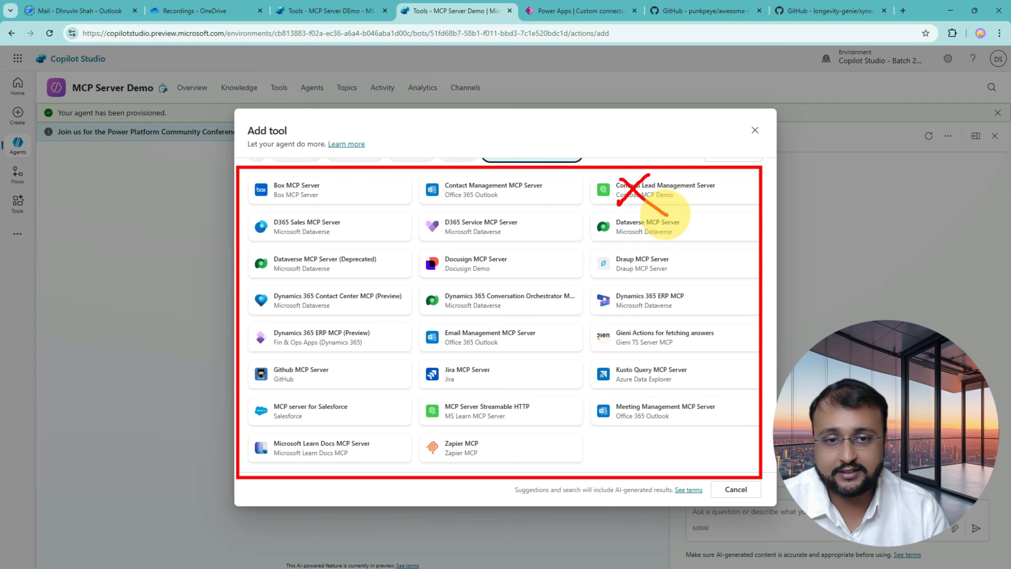
Start creating a new tool of the Model Context Protocol type for the agent, opening its server form
mouse_move(502, 404)
left_mouse_down()
mouse_move(478, 421)
mouse_move(515, 426)
left_mouse_up()
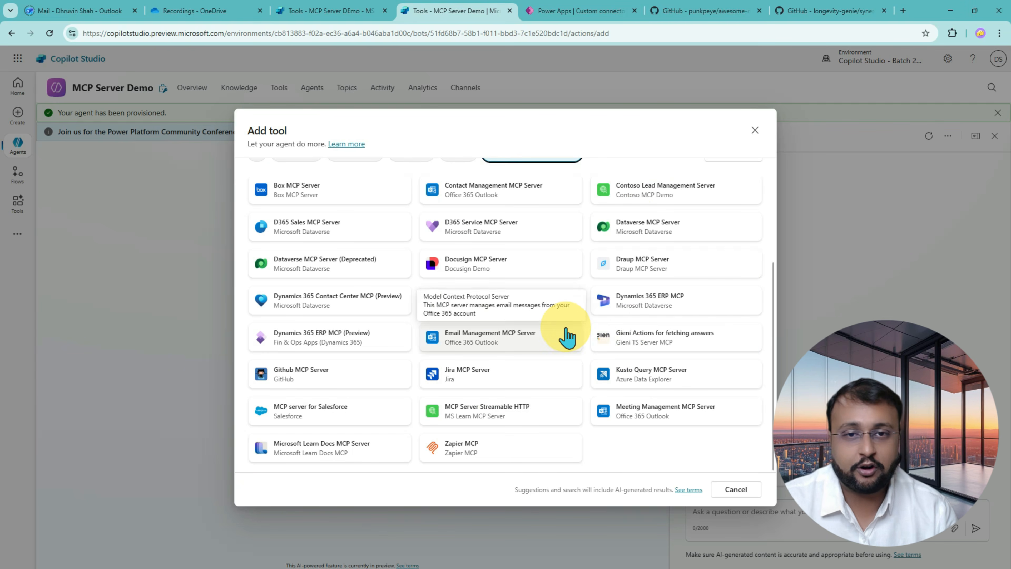
scroll(567, 336, "up", 5)
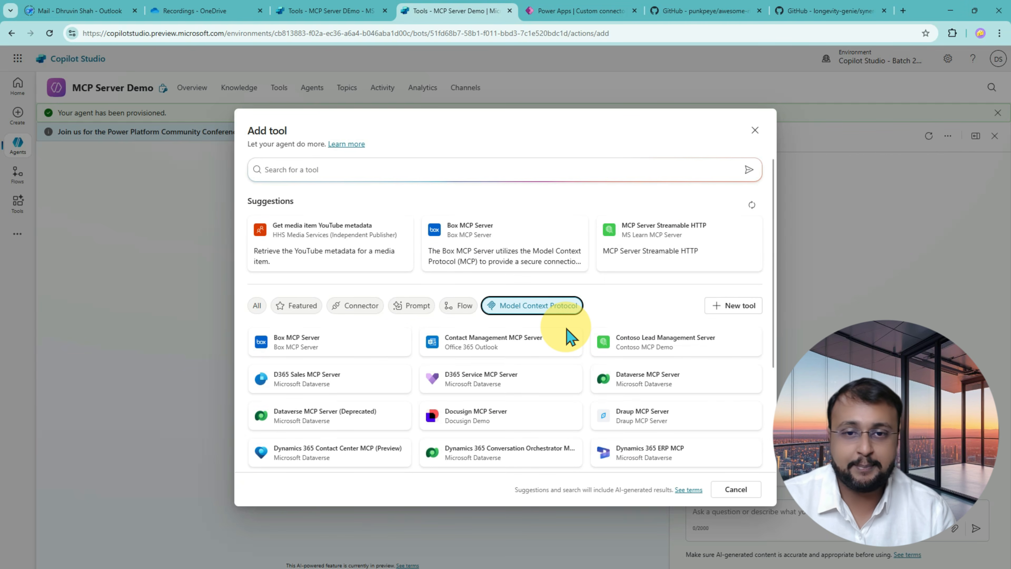
left_click(738, 309)
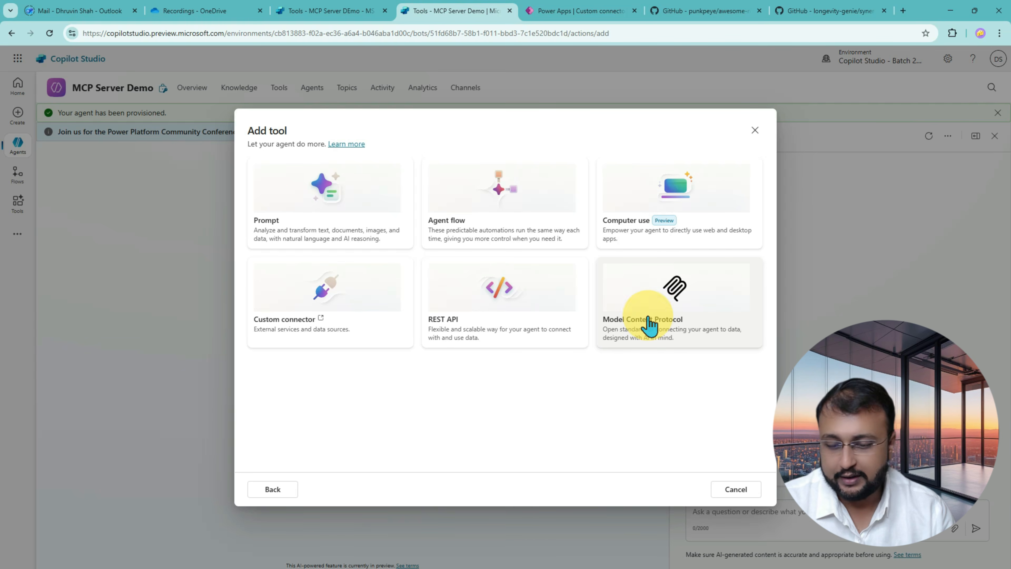
left_click_drag(591, 257, 767, 359)
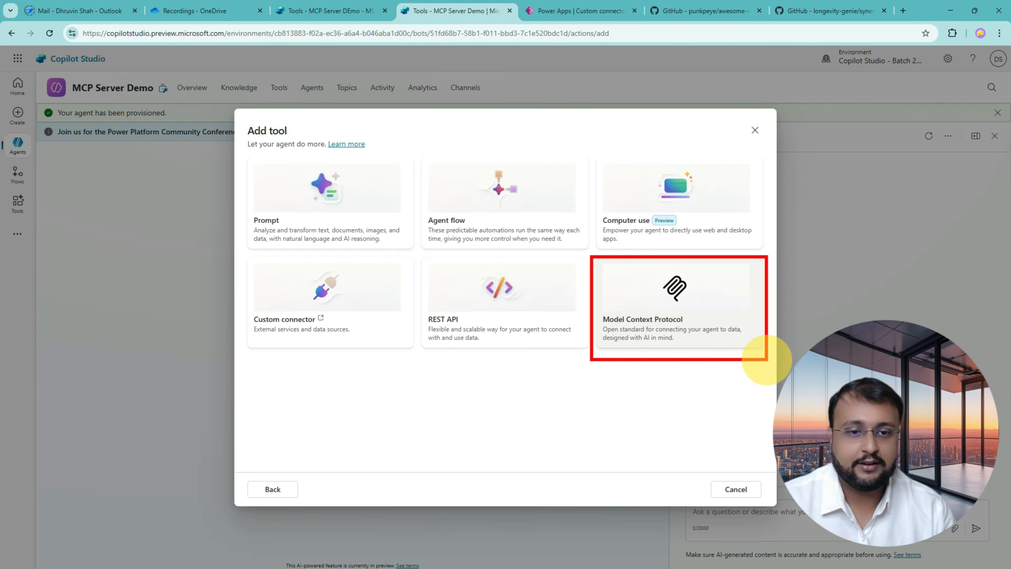
left_click(674, 331)
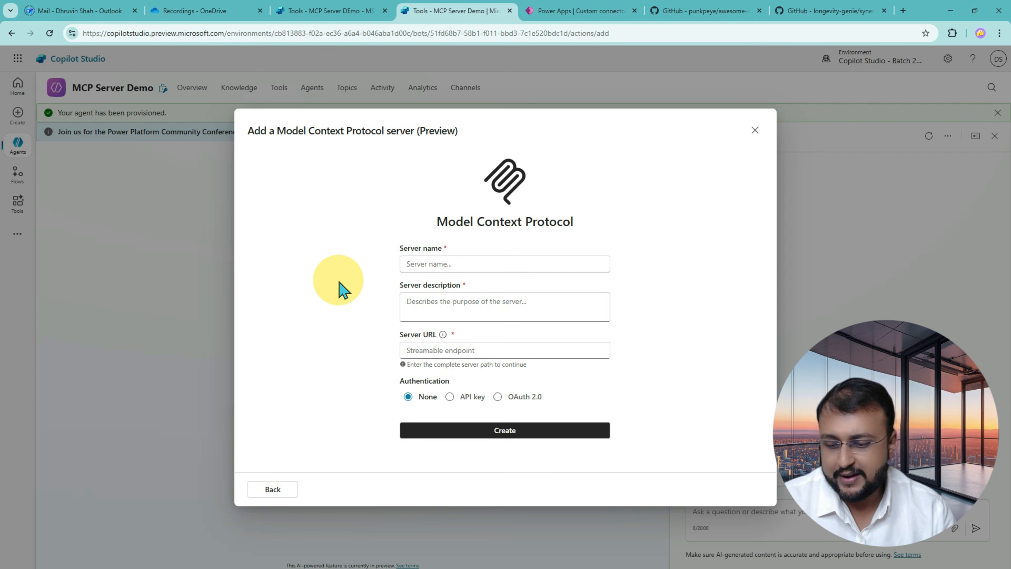
Examine the form's server name, description, URL and authentication options, and close it without adding a tool
mouse_move(351, 228)
left_mouse_down()
mouse_move(653, 462)
mouse_move(684, 462)
left_mouse_up()
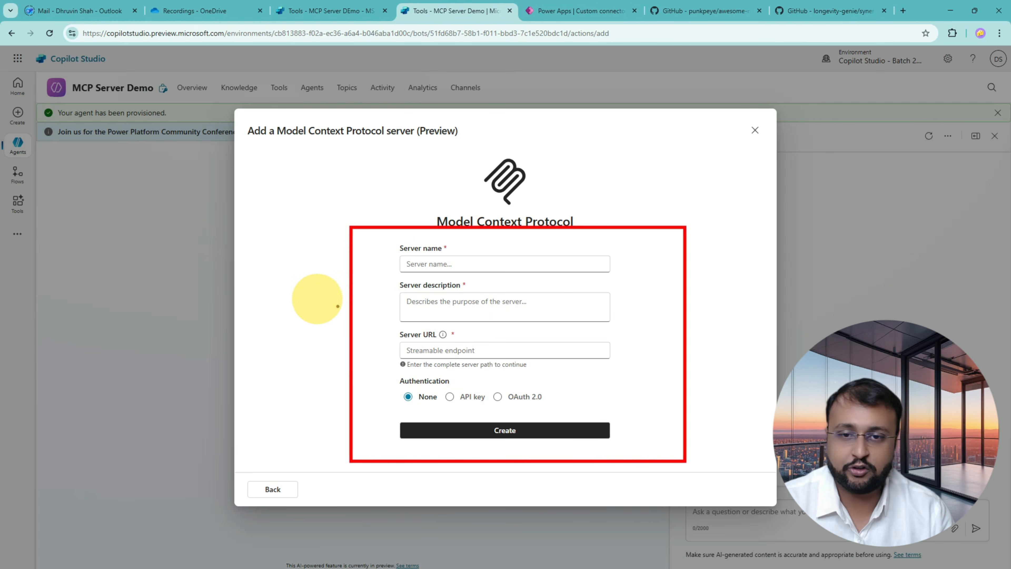
left_click_drag(288, 264, 341, 263)
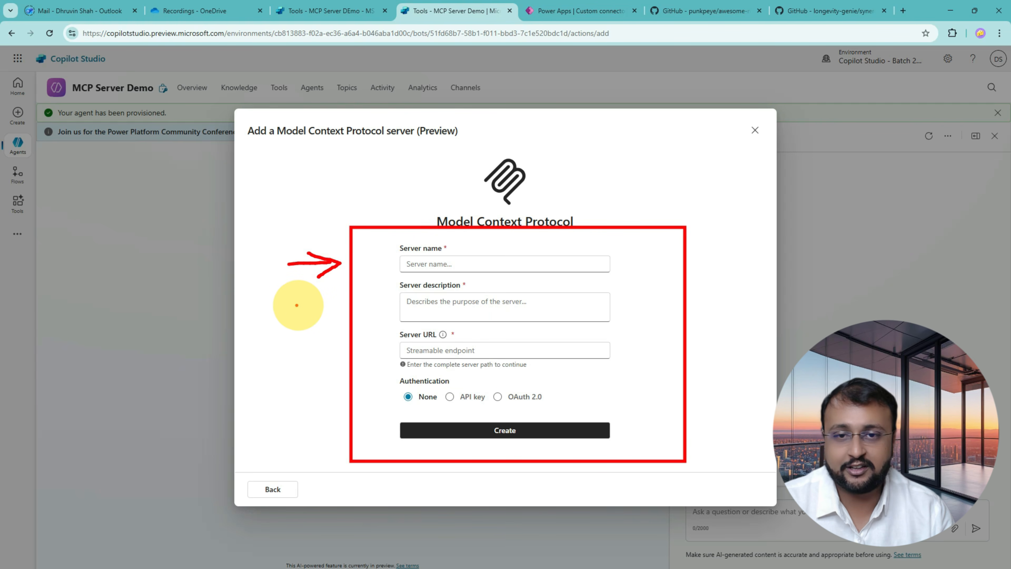
left_click_drag(280, 310, 310, 308)
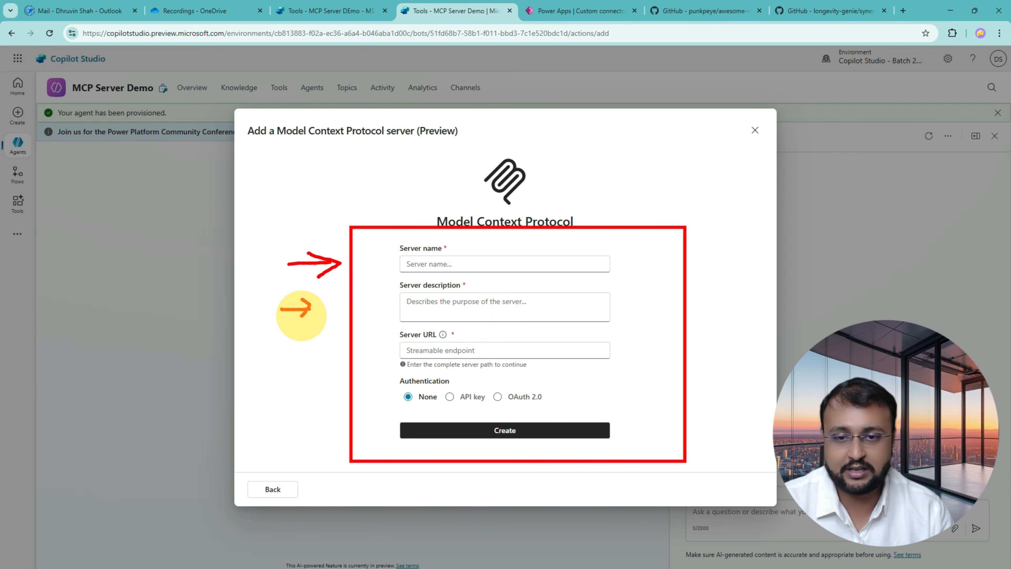
mouse_move(282, 347)
left_mouse_down()
mouse_move(389, 348)
mouse_move(381, 356)
left_mouse_up()
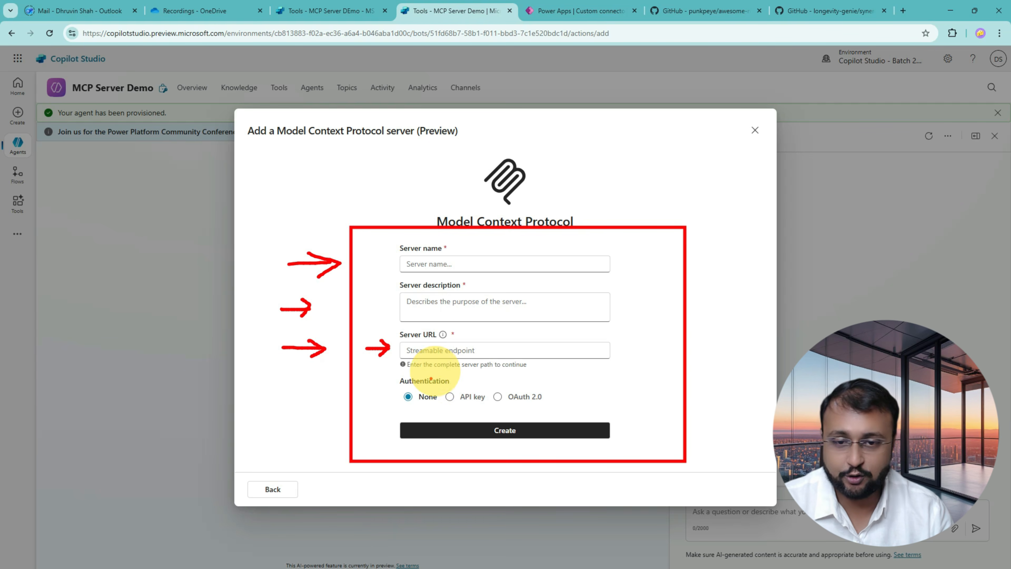
left_click_drag(394, 387, 569, 410)
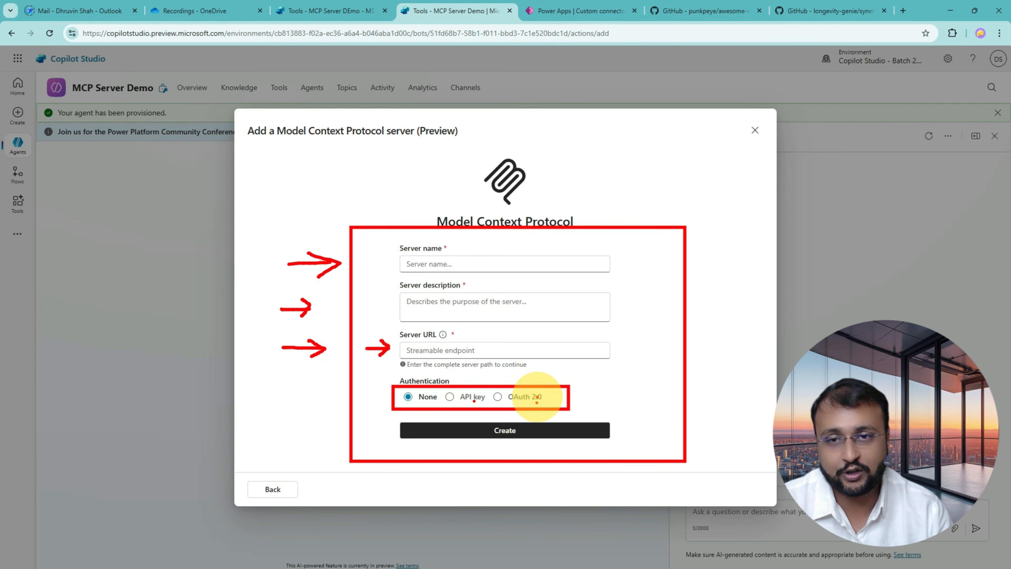
mouse_move(738, 428)
left_mouse_down()
mouse_move(717, 446)
mouse_move(705, 429)
left_mouse_up()
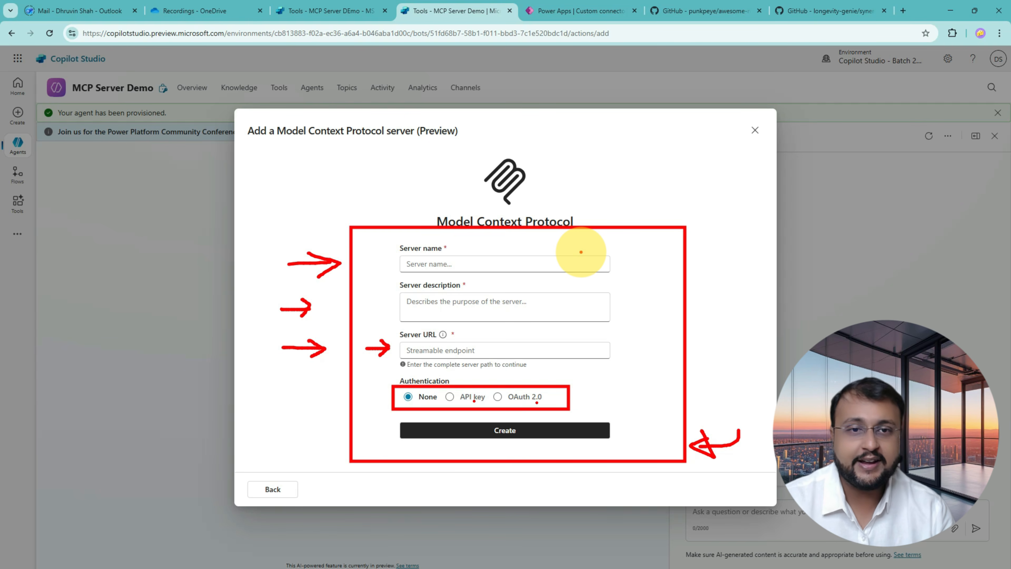
key("Escape")
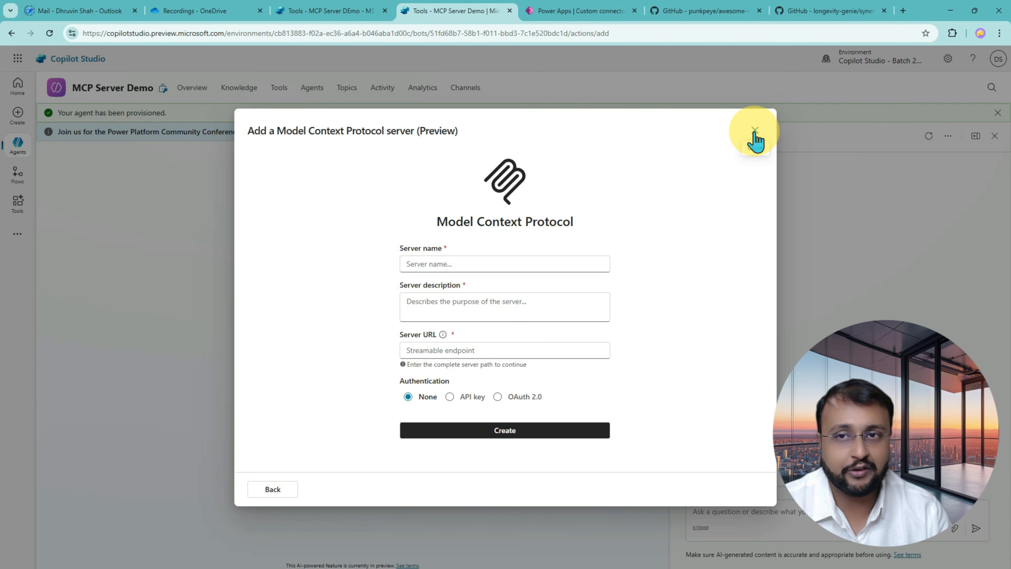
left_click(278, 493)
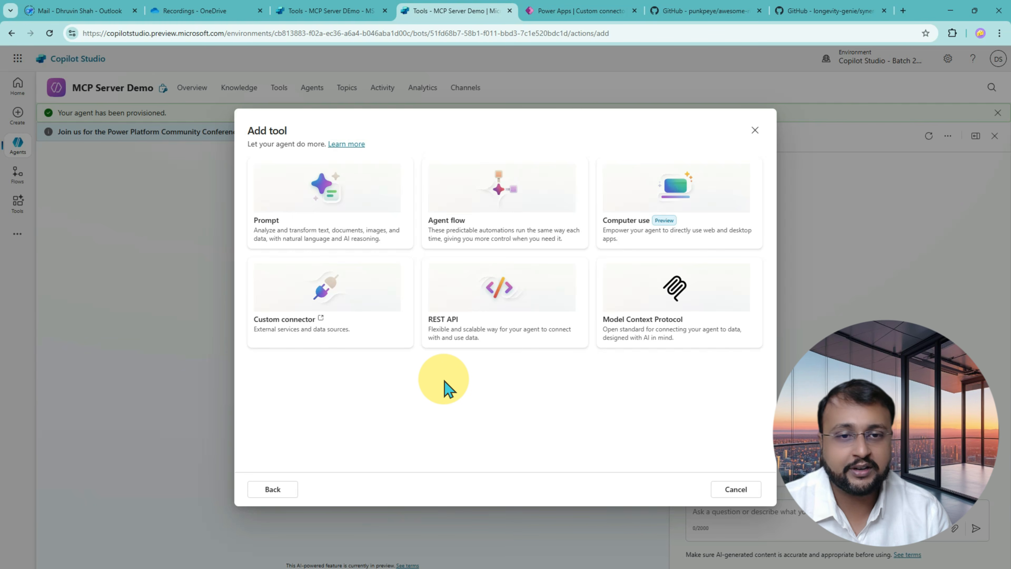
left_click(749, 491)
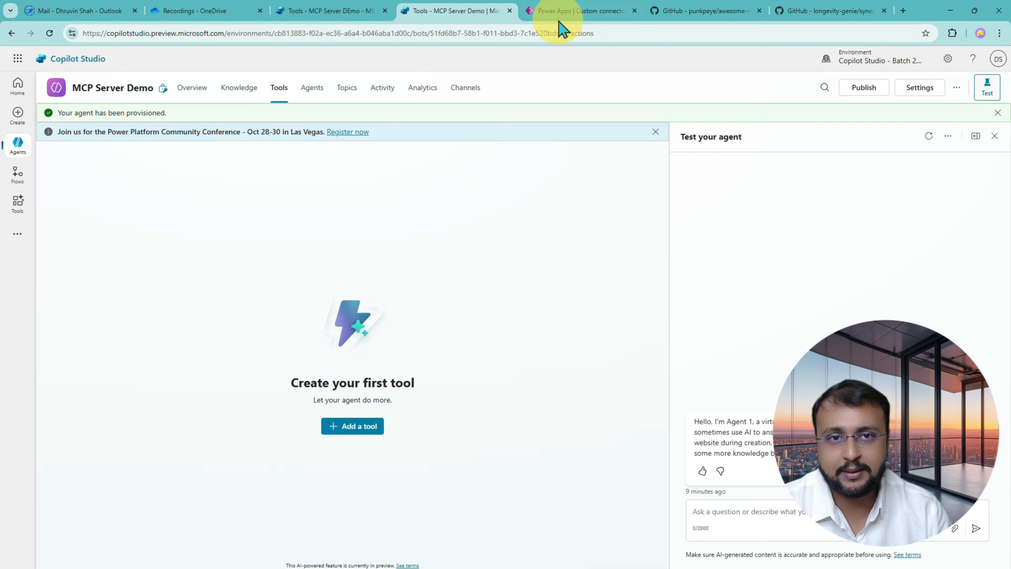
Switch to the custom connectors page in Power Apps and examine the ways to create a connector, including importing an OpenAPI file
left_click(558, 16)
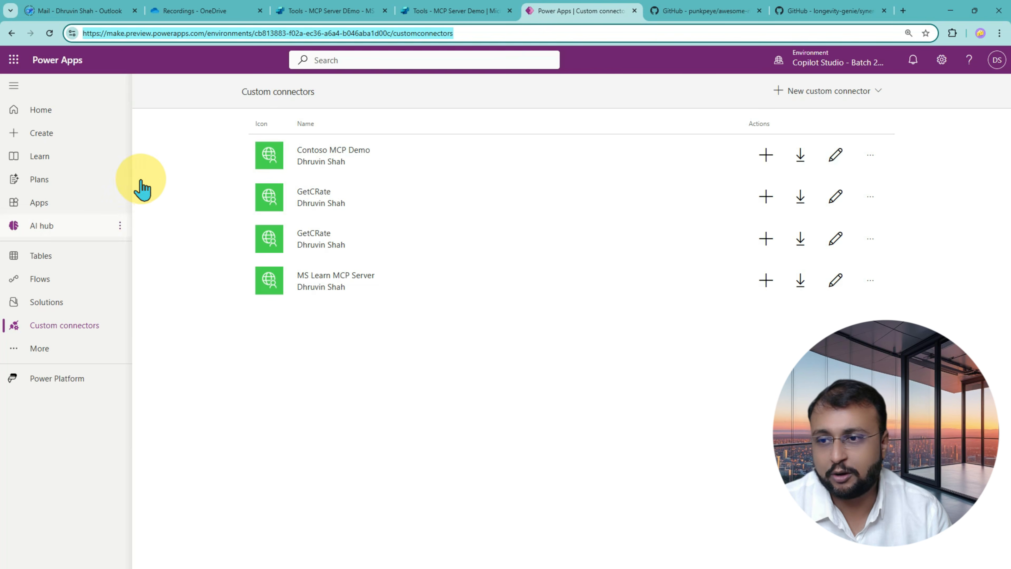
left_click(69, 326)
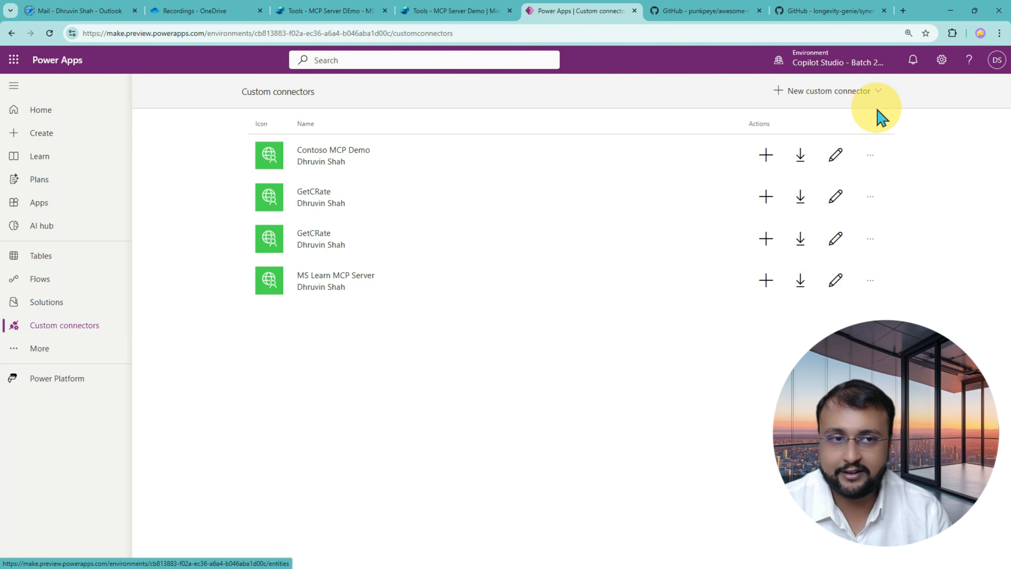
left_click(870, 94)
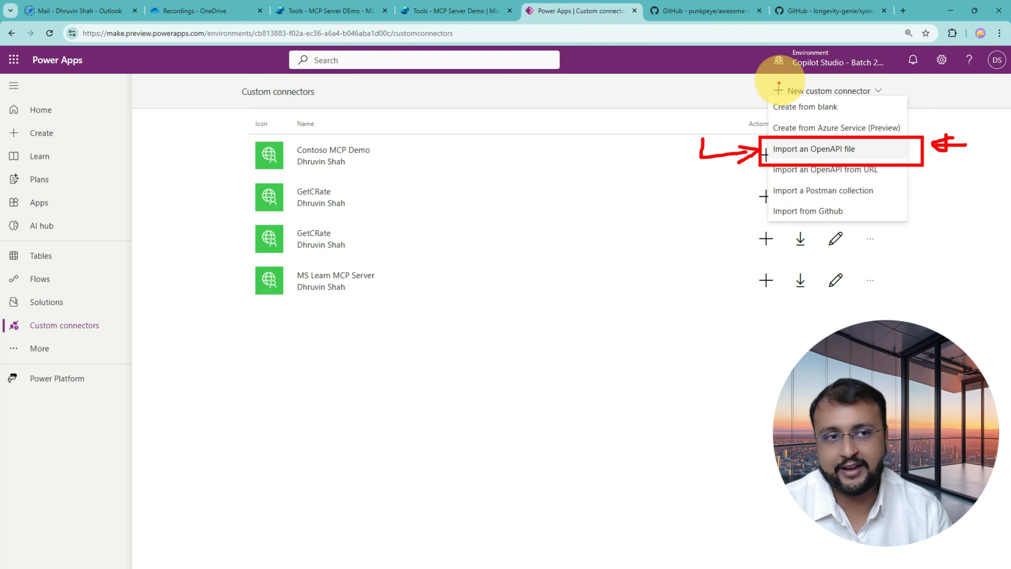
mouse_move(884, 80)
left_mouse_down()
mouse_move(743, 88)
mouse_move(874, 86)
mouse_move(808, 76)
left_mouse_up()
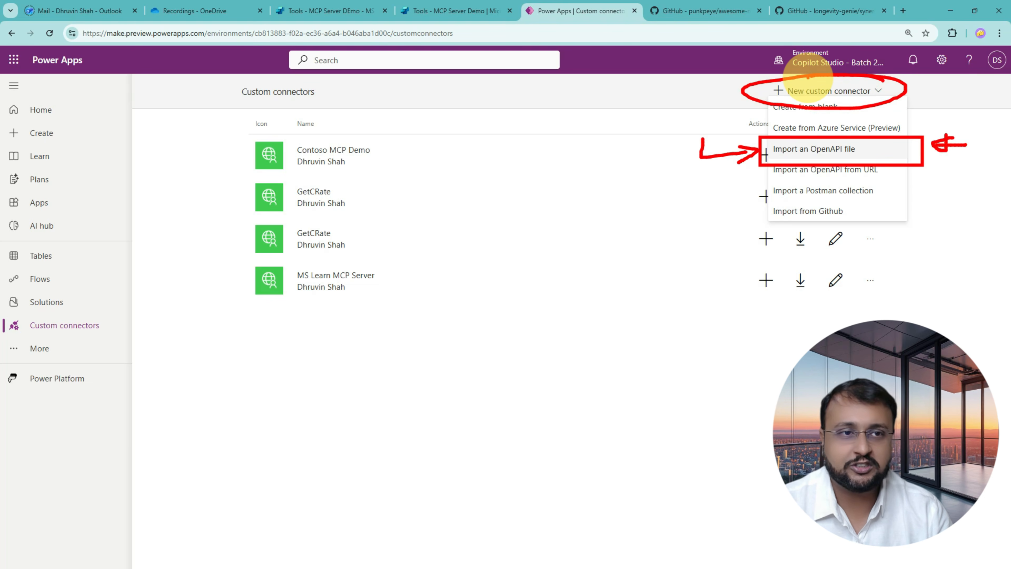
left_click_drag(733, 87, 713, 117)
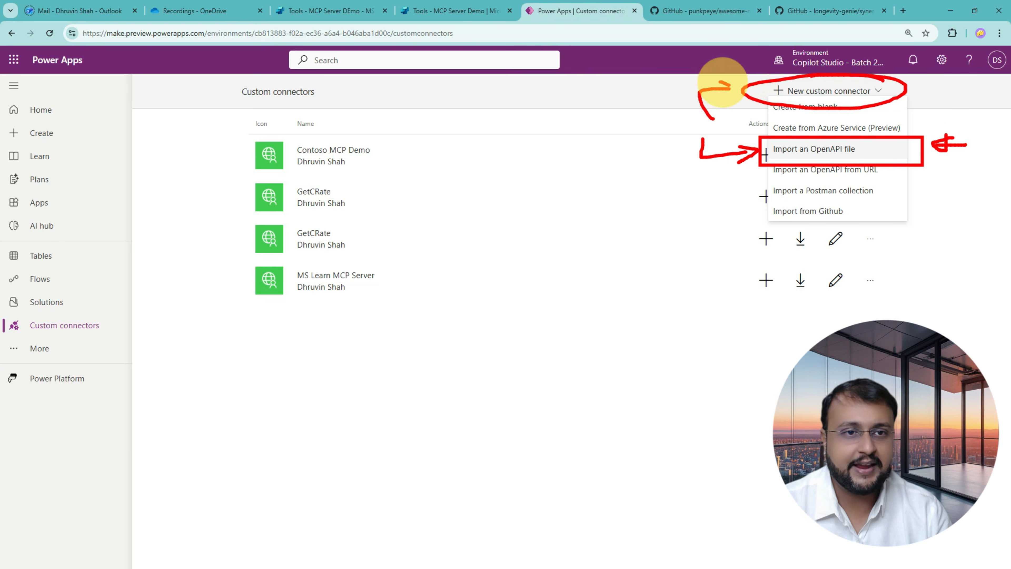
left_click_drag(720, 81, 723, 96)
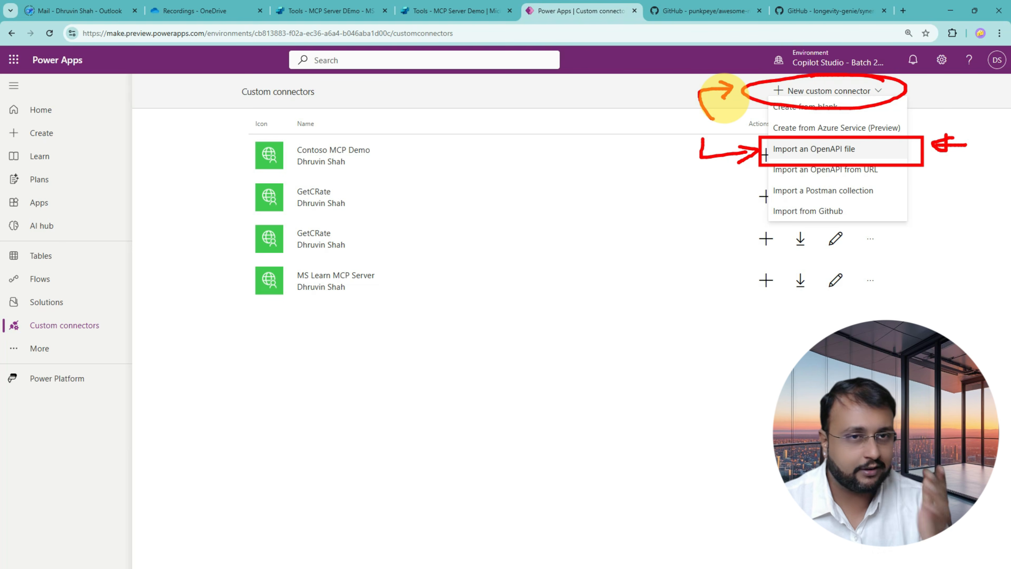
key("Escape")
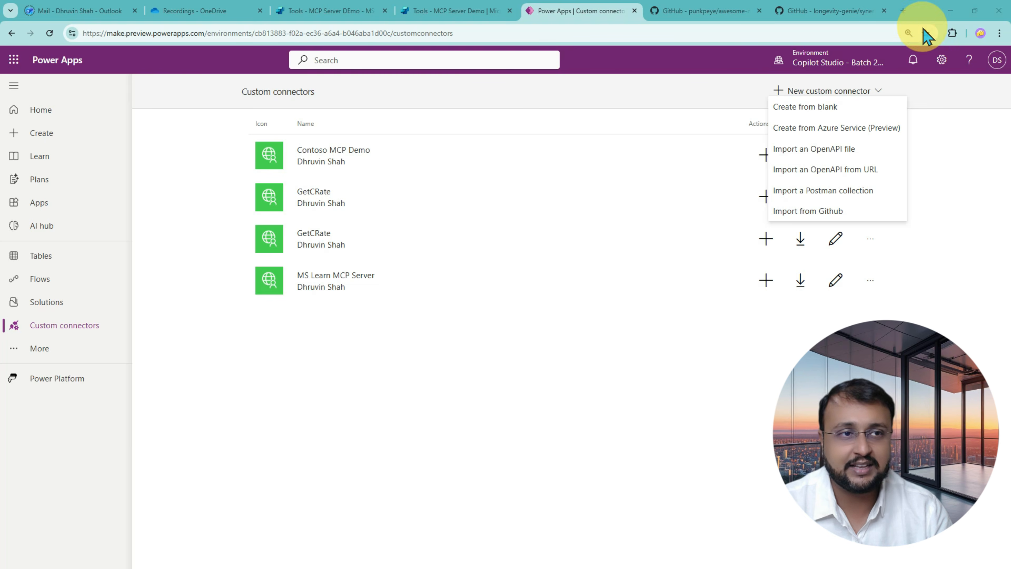
Search Google for "workday" in a new browser tab and look through the results
left_click(903, 11)
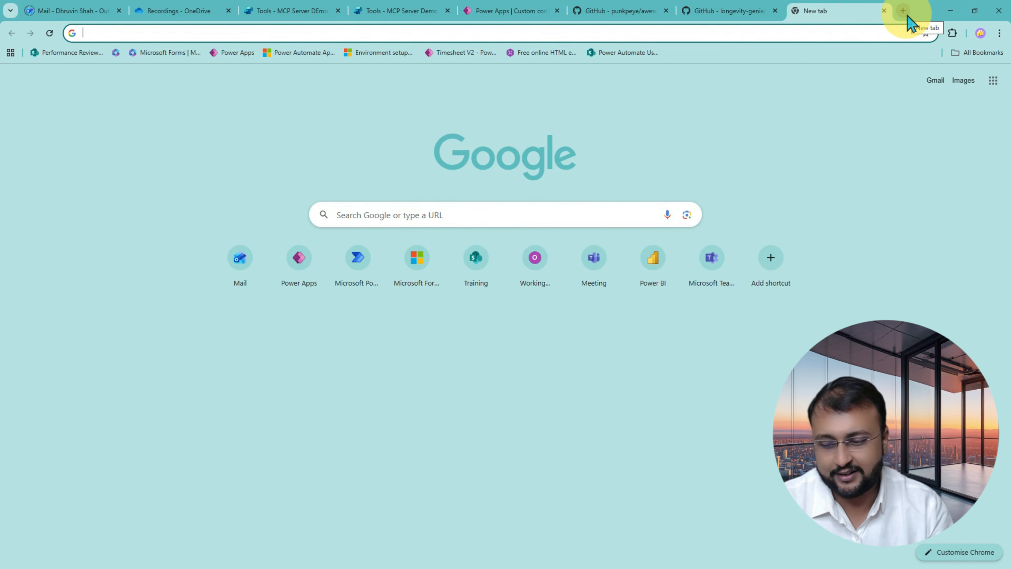
type("workday")
key("Return")
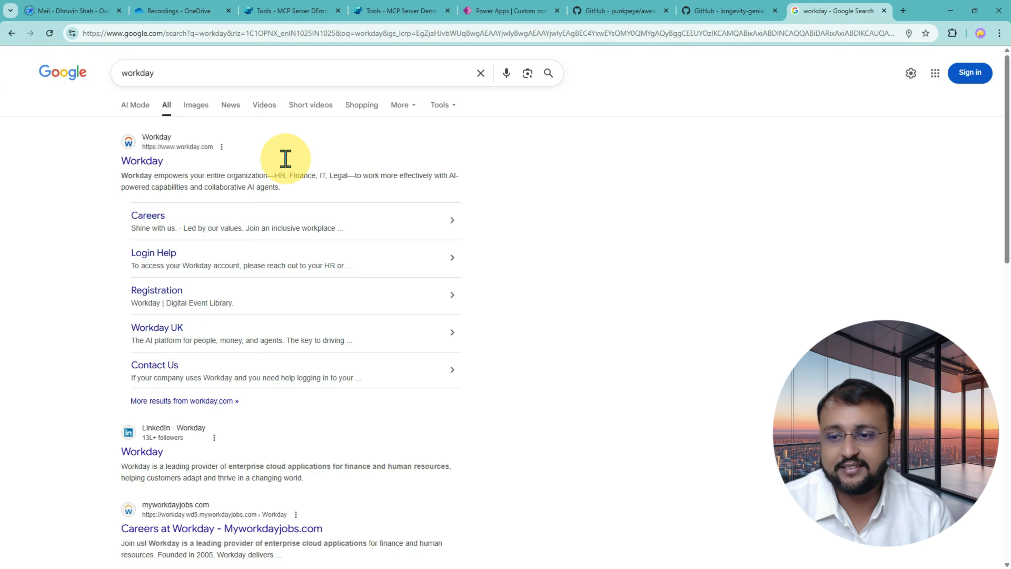
scroll(191, 167, "down", 5)
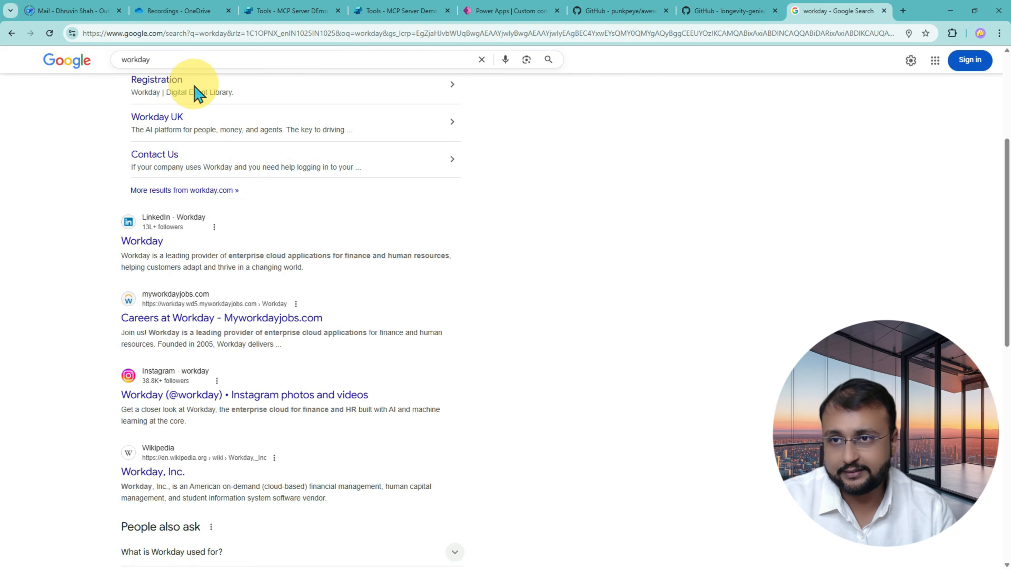
Refine the web search to "workday api" and open the Workday REST Services Directory
left_click(203, 63)
type("api")
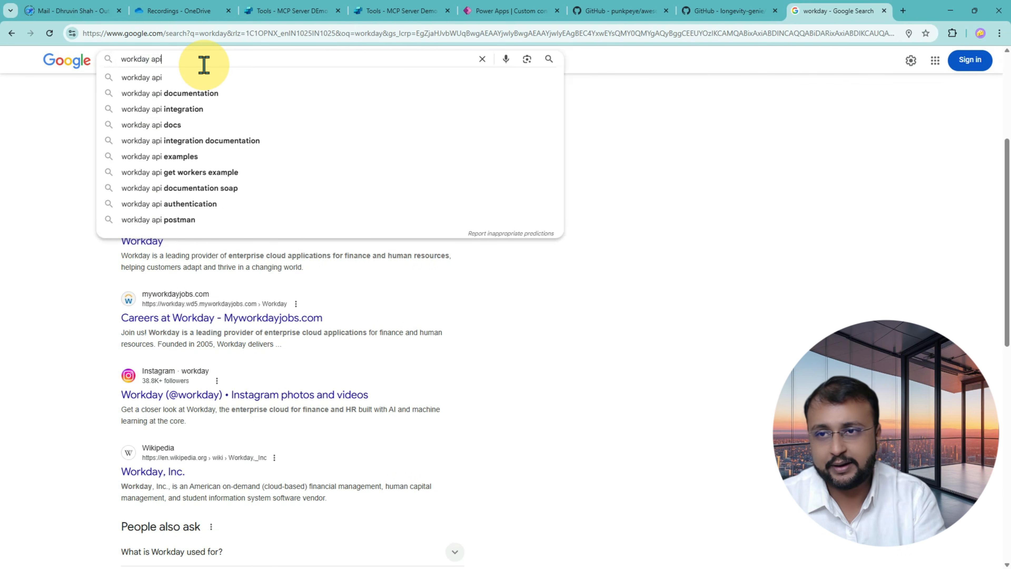
key("Return")
left_click(183, 238)
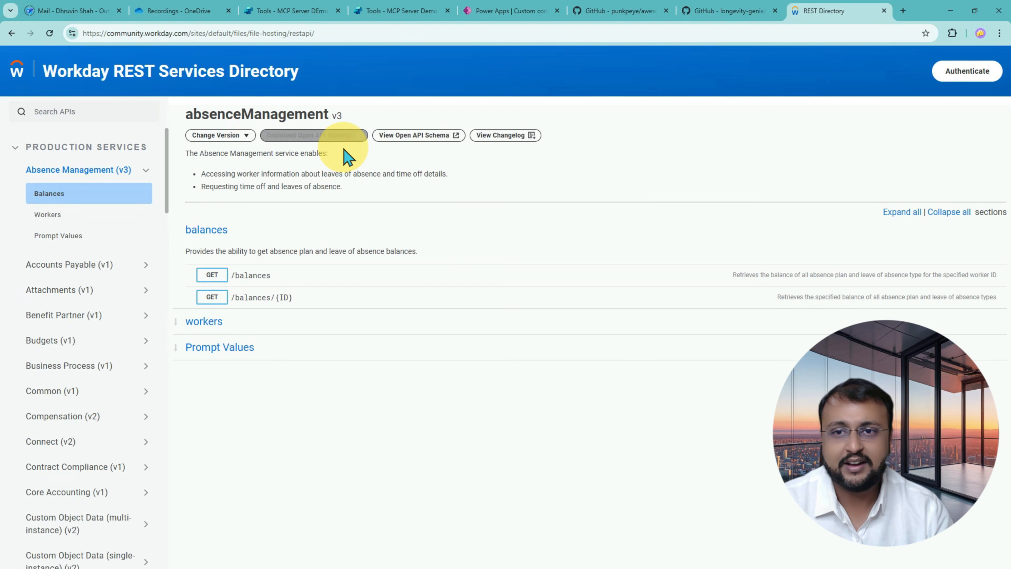
Examine the option to download the Open API schema of Workday's absenceManagement v3 service
key("ctrl+2")
mouse_move(256, 123)
left_mouse_down()
mouse_move(353, 142)
mouse_move(388, 173)
mouse_move(313, 170)
mouse_move(317, 178)
left_mouse_up()
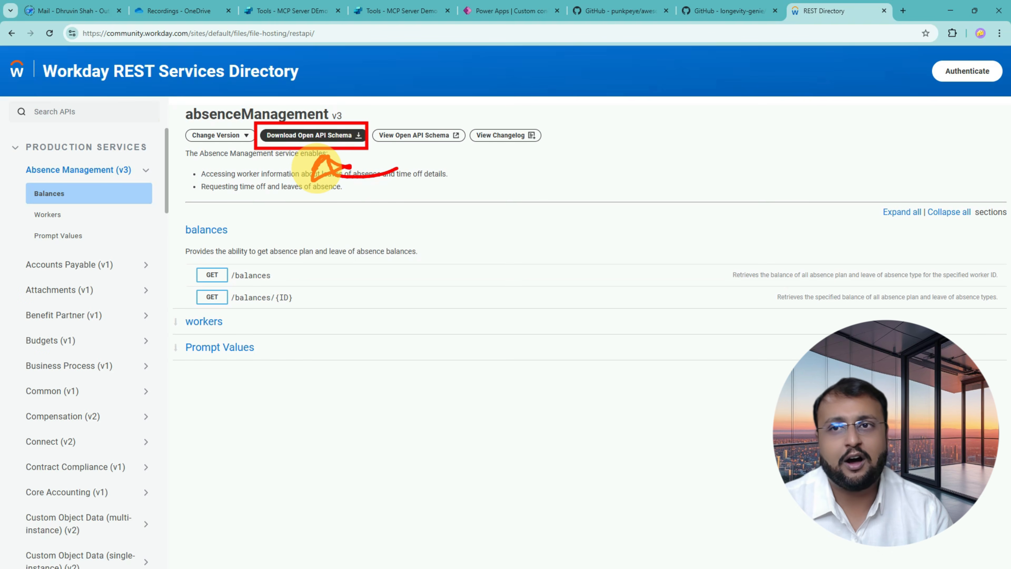
key("Escape")
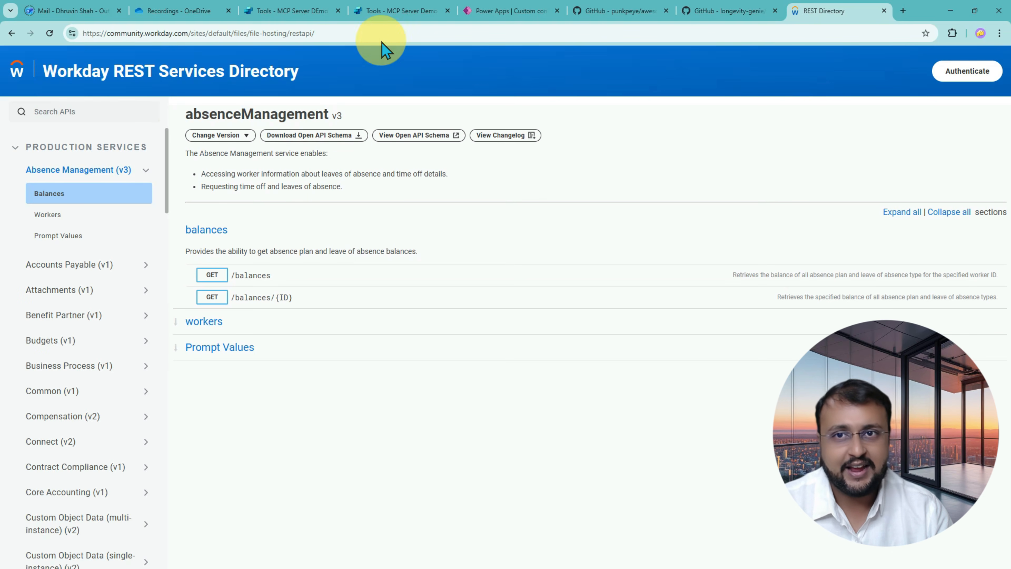
Return to the Power Apps custom connectors page and review the options for creating a connector from blank, OpenAPI or GitHub
left_click(517, 18)
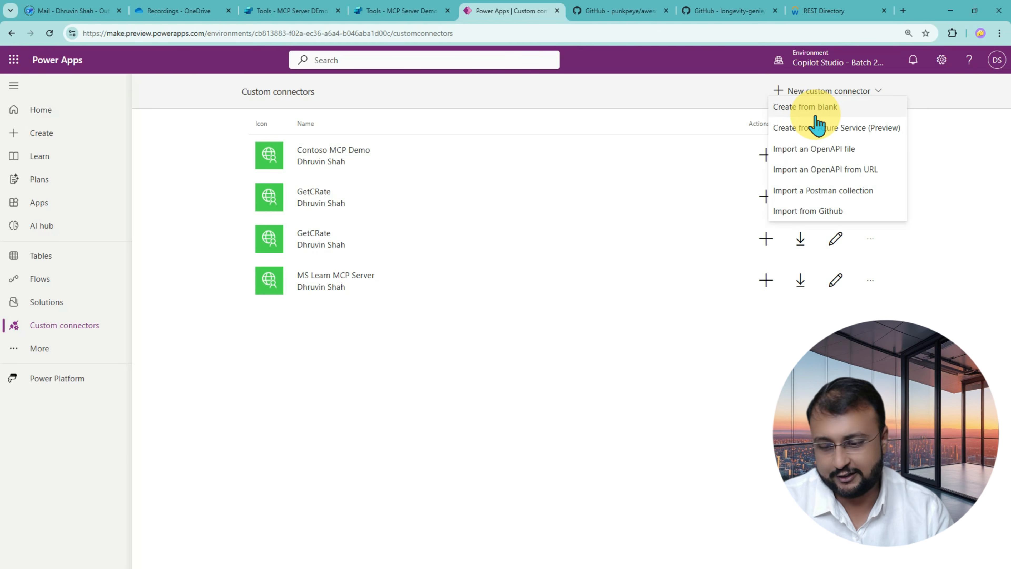
left_click_drag(785, 118, 820, 117)
mouse_move(804, 159)
left_mouse_down()
mouse_move(839, 158)
mouse_move(826, 175)
mouse_move(842, 174)
left_mouse_up()
mouse_move(802, 202)
left_mouse_down()
mouse_move(856, 202)
mouse_move(838, 219)
left_mouse_up()
key("Escape")
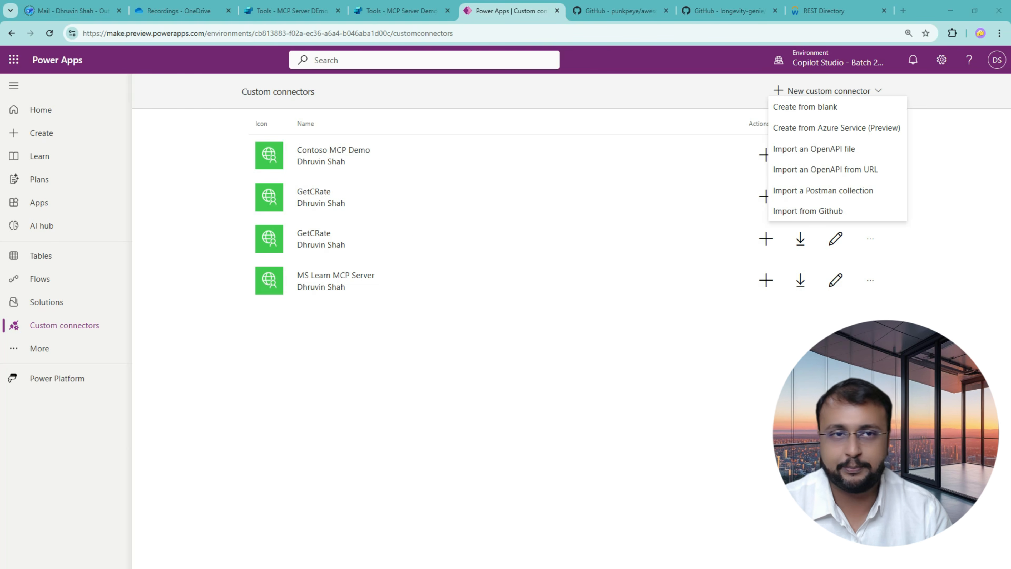
Switch to MS-Learn-MCP-Server.swagger.json in Notepad++ and examine its host, basePath and the summary of its post operation
key("alt+Tab")
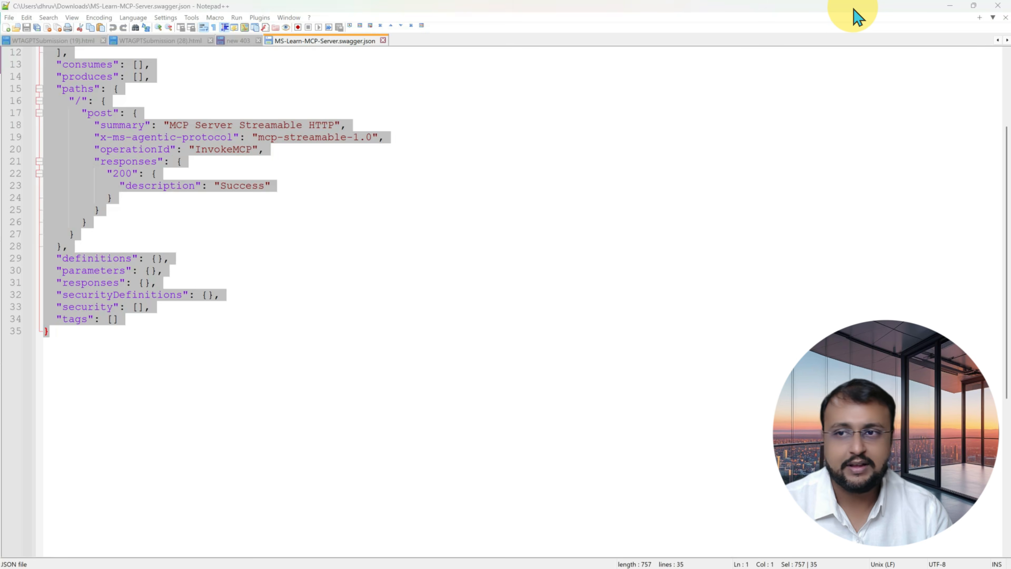
left_click(237, 305)
scroll(244, 305, "up", 4)
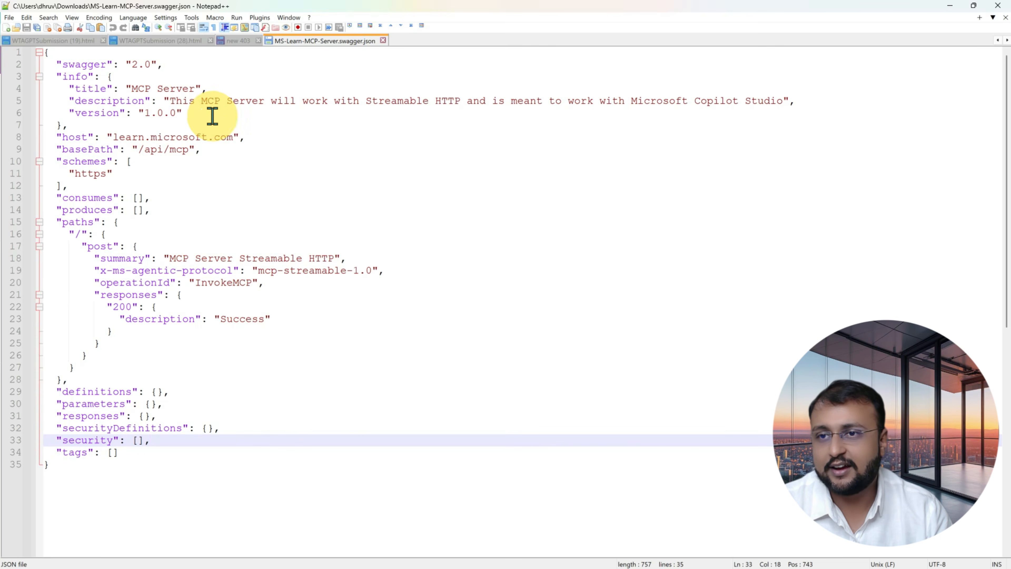
left_click_drag(118, 137, 231, 137)
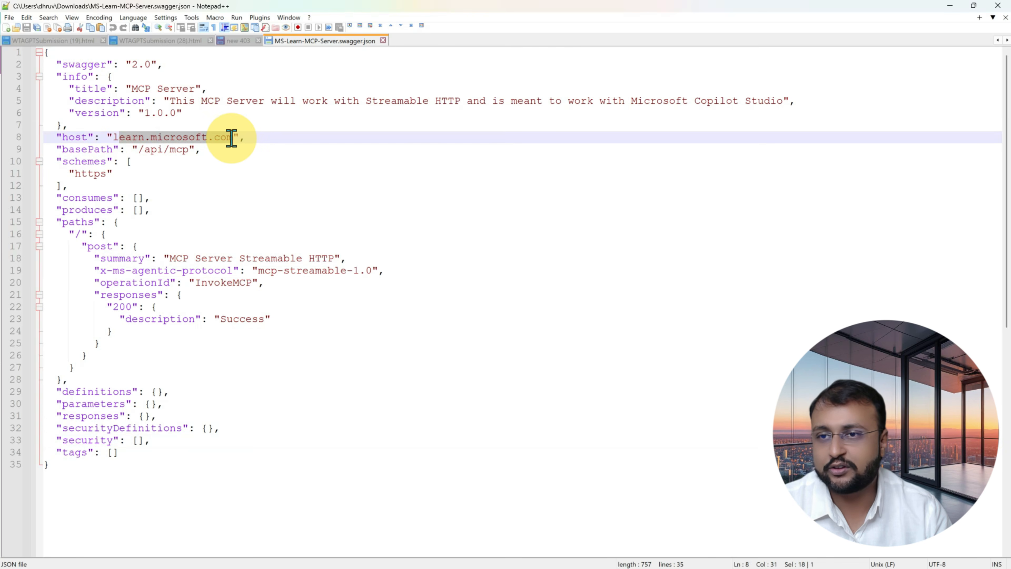
left_click_drag(139, 149, 184, 151)
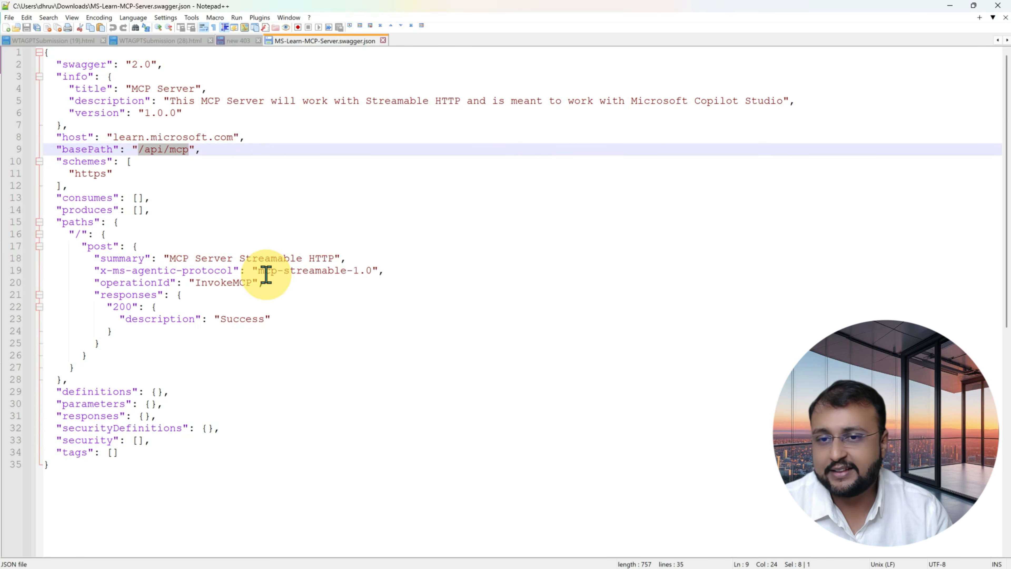
left_click_drag(246, 258, 347, 259)
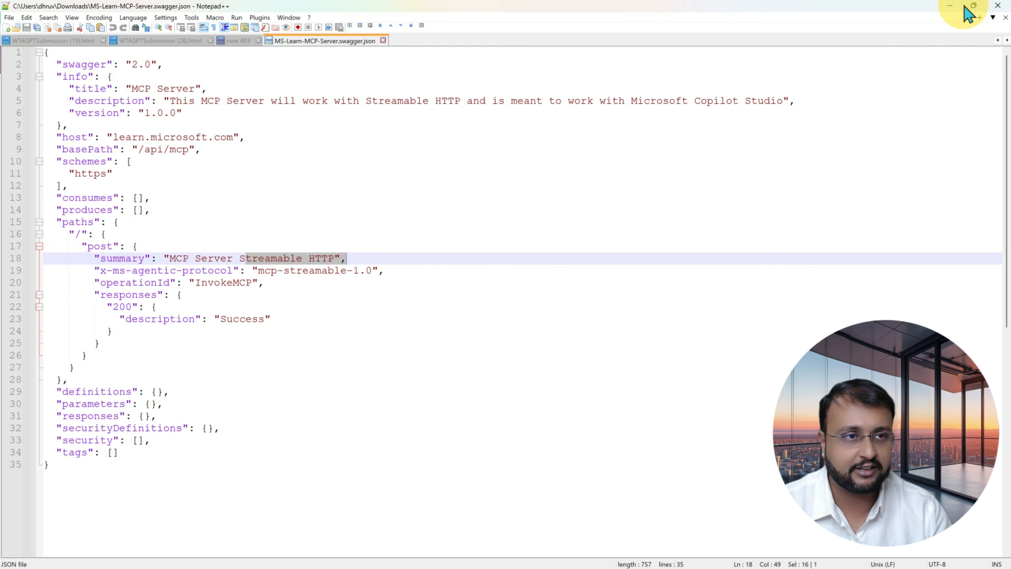
Return to Power Apps and import MS-Learn-MCP-Server.swagger.json from Downloads as the OpenAPI file for a new custom connector
left_click(956, 8)
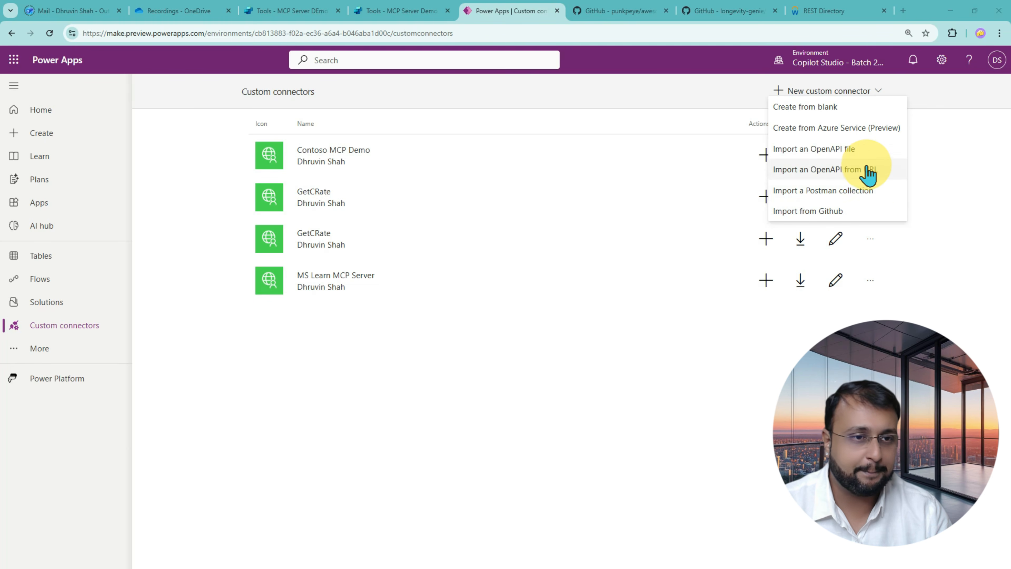
left_click(872, 150)
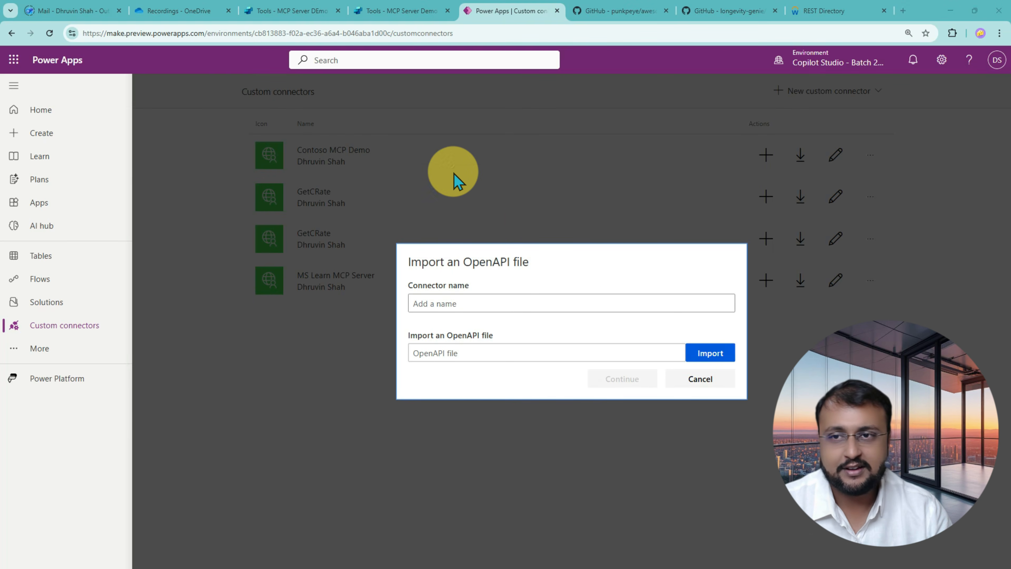
left_click(713, 355)
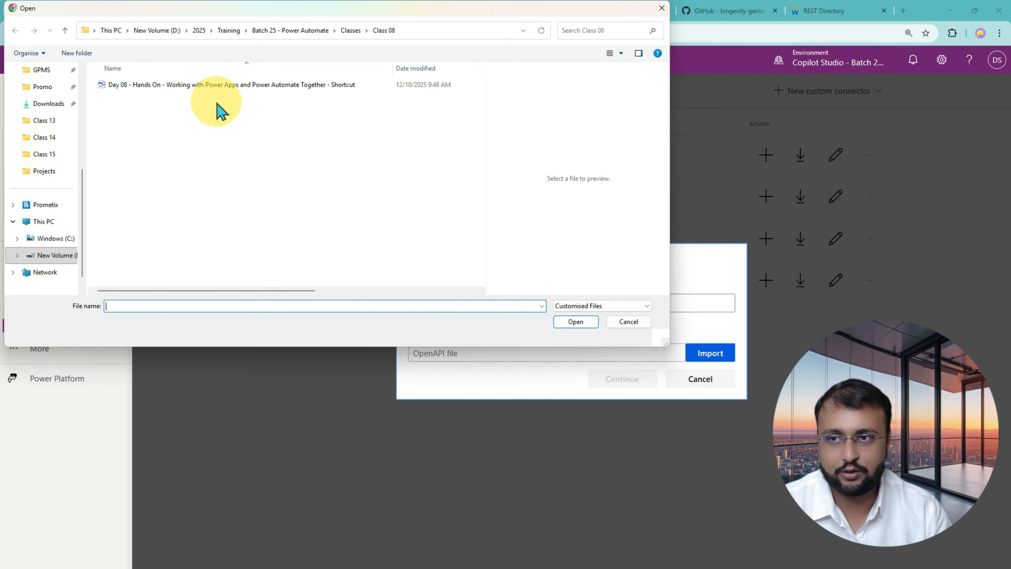
left_click(49, 104)
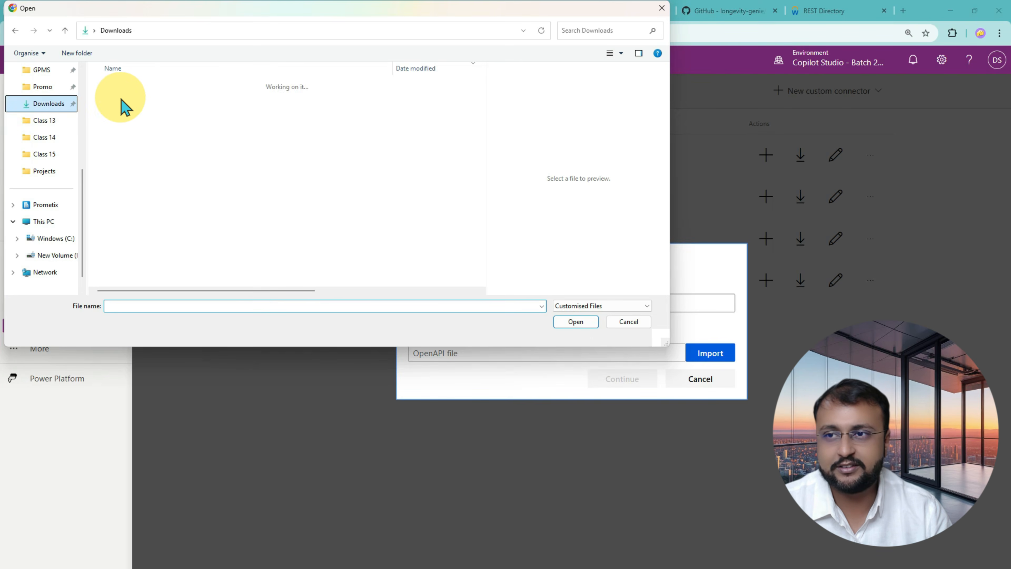
double_click(169, 100)
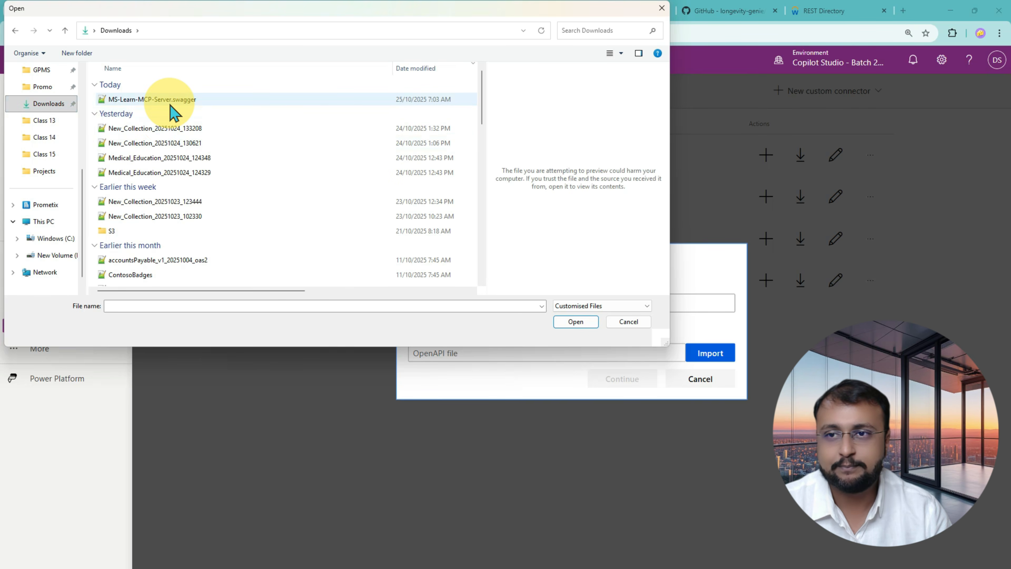
Name the connector "MSLearn MCP Server -YT" and continue to its configuration
left_click(490, 301)
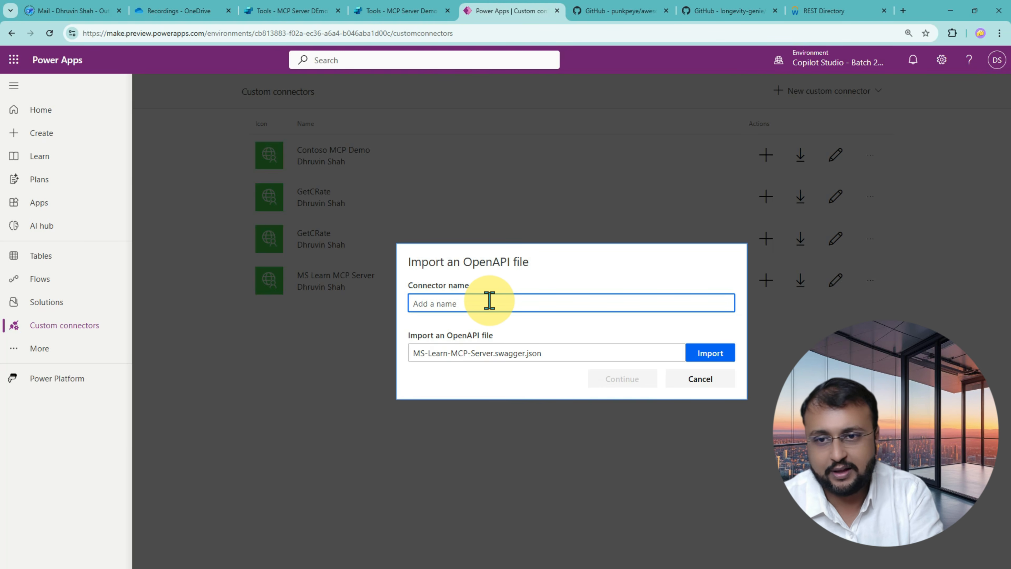
type("MS")
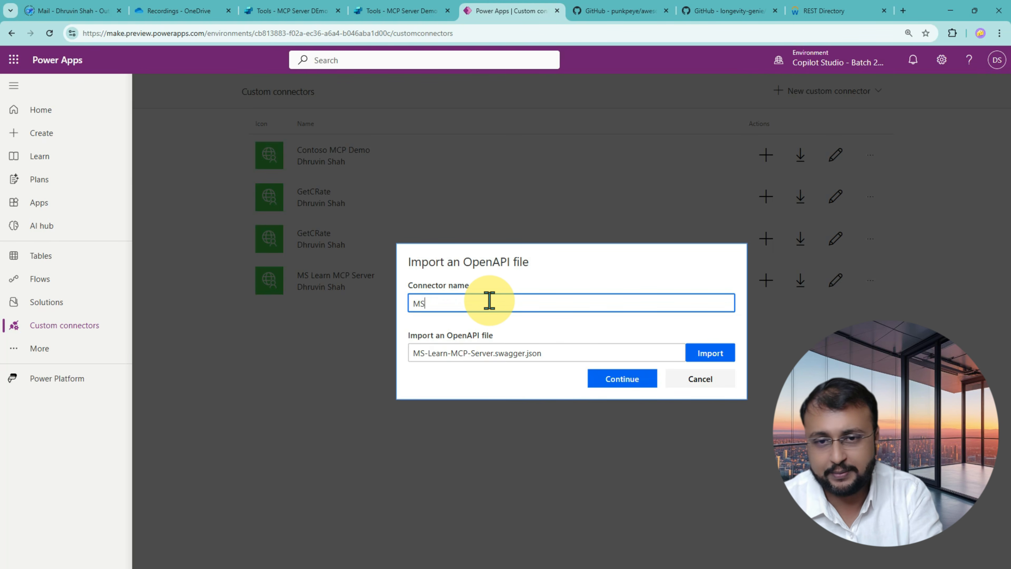
key("BackSpace")
key("BackSpace")
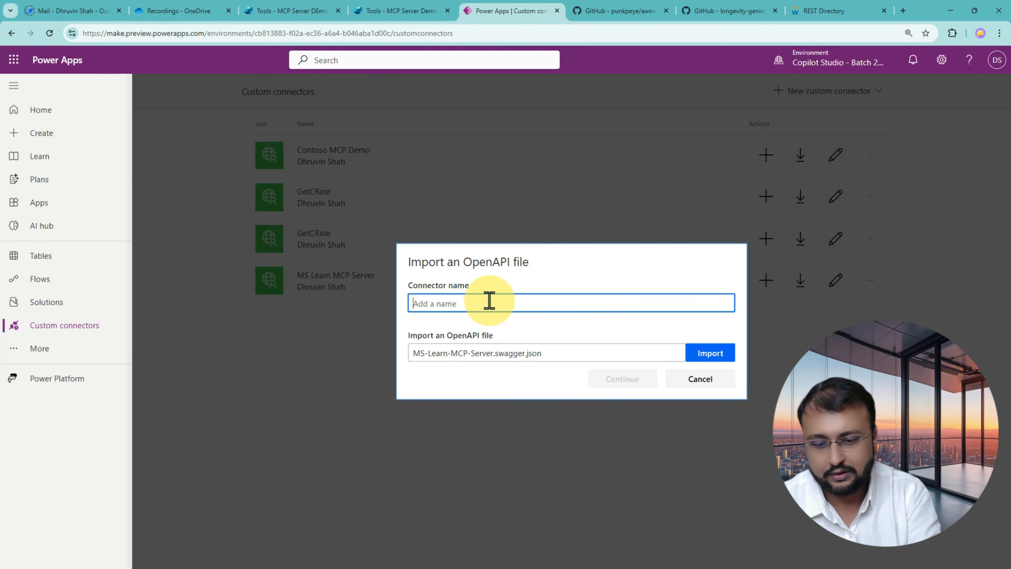
type("MSLearn MCP Server -YT")
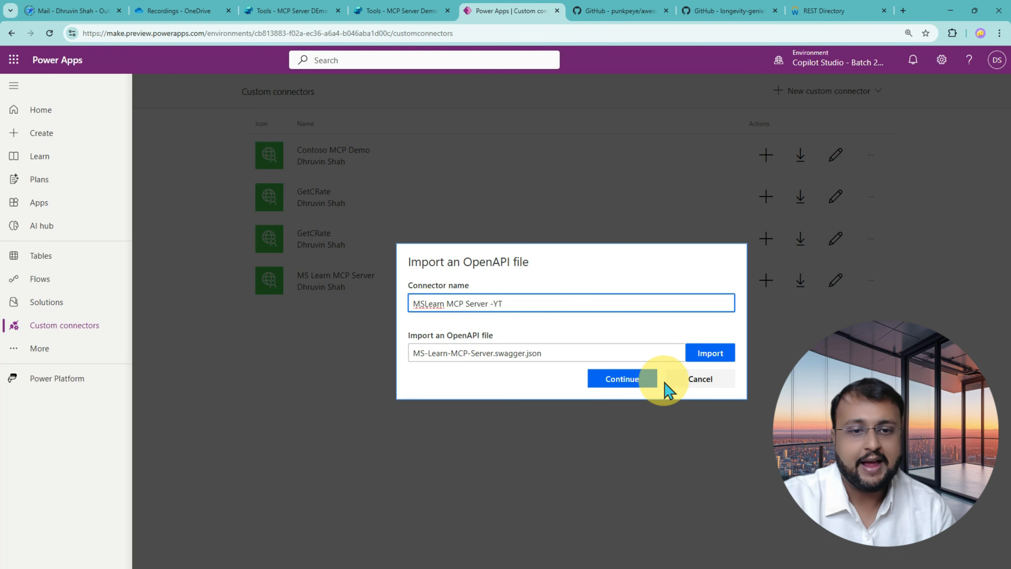
left_click(640, 382)
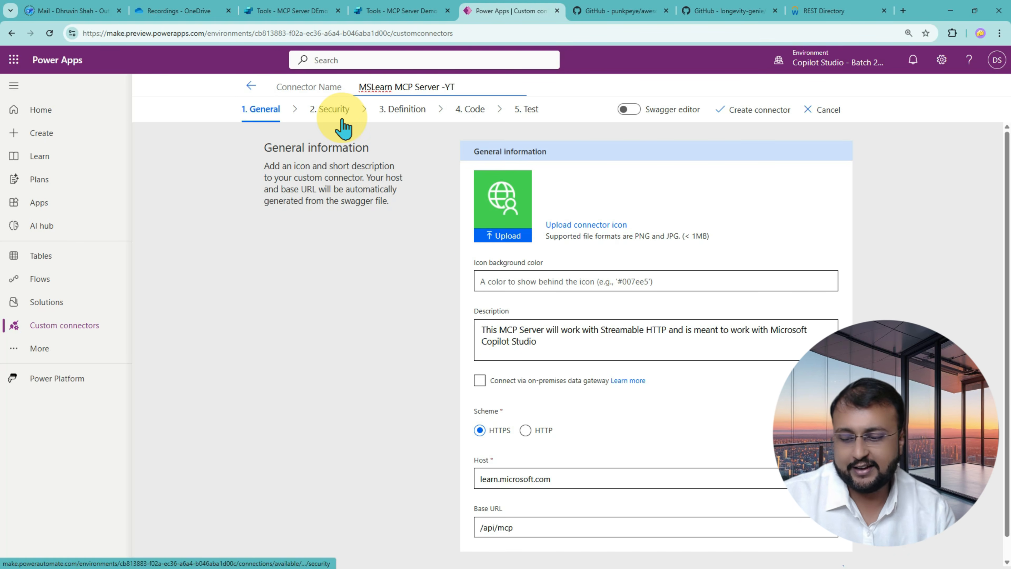
Review the connector's general information, authentication type, InvokeMCP action, code and test settings
left_click_drag(310, 123, 582, 118)
key("Escape")
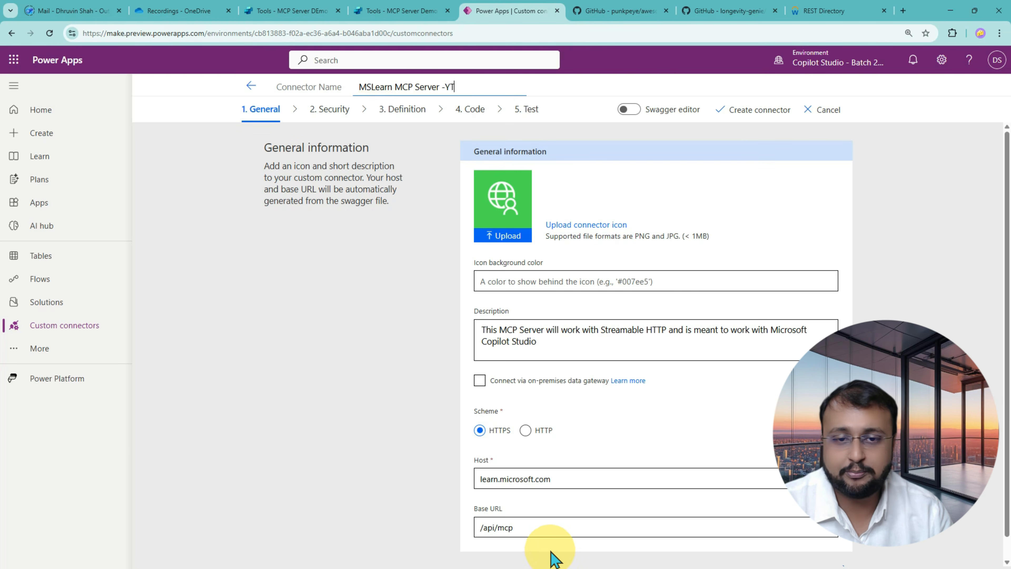
left_click(574, 339)
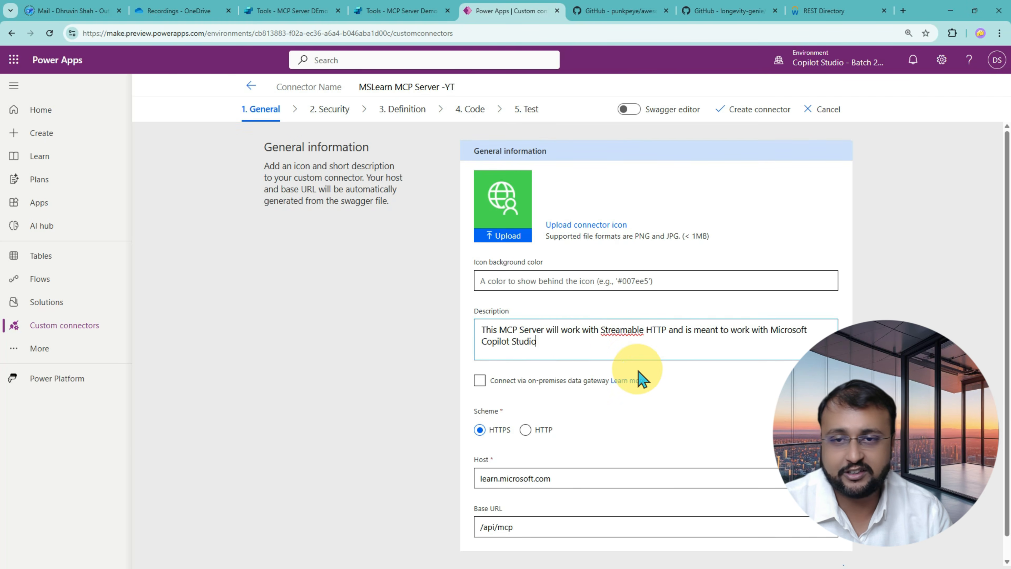
left_click(330, 110)
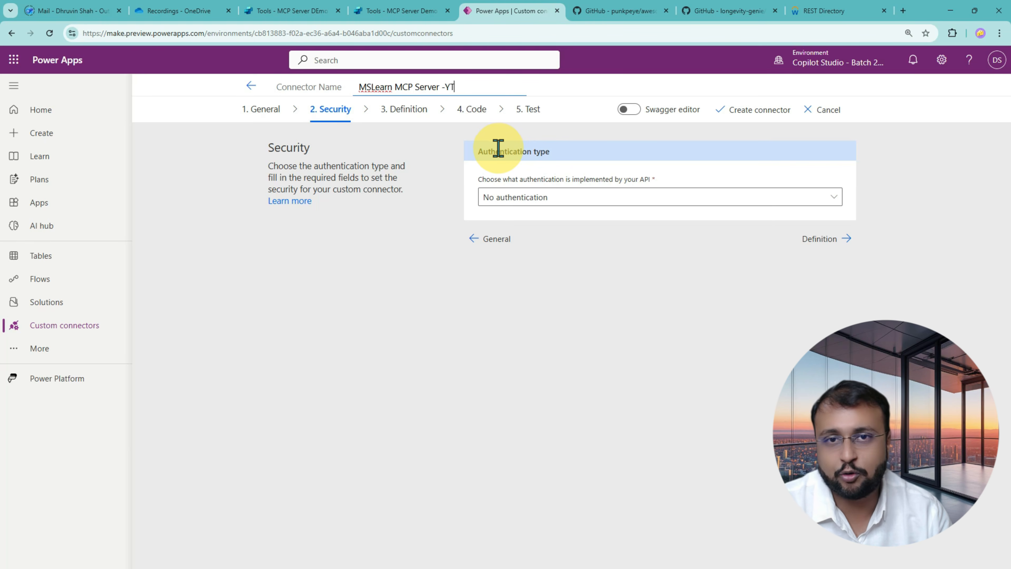
left_click(413, 116)
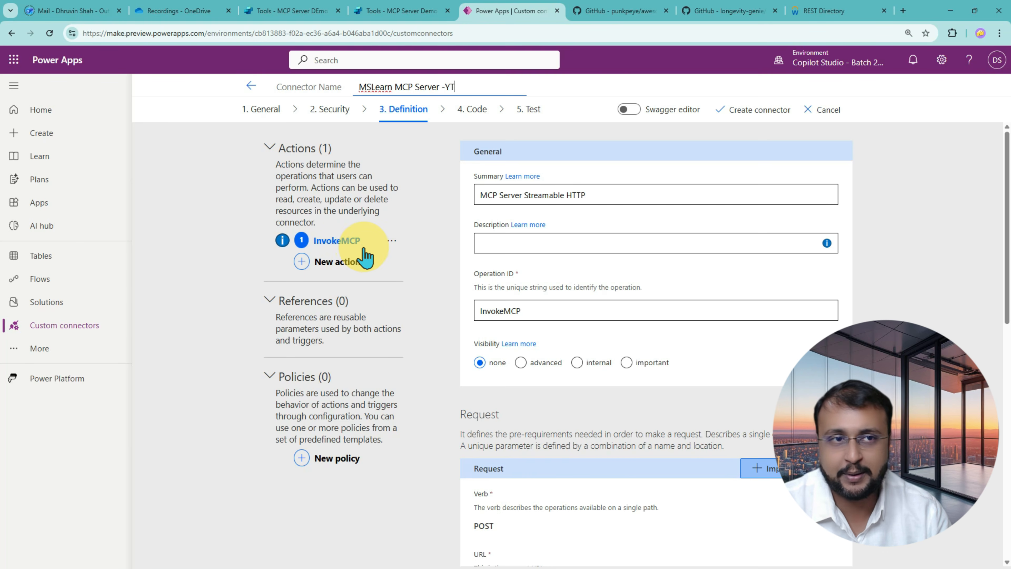
mouse_move(294, 250)
left_mouse_down()
mouse_move(406, 248)
mouse_move(283, 252)
mouse_move(344, 254)
left_mouse_up()
mouse_move(367, 309)
left_mouse_down()
mouse_move(360, 257)
mouse_move(330, 281)
left_mouse_up()
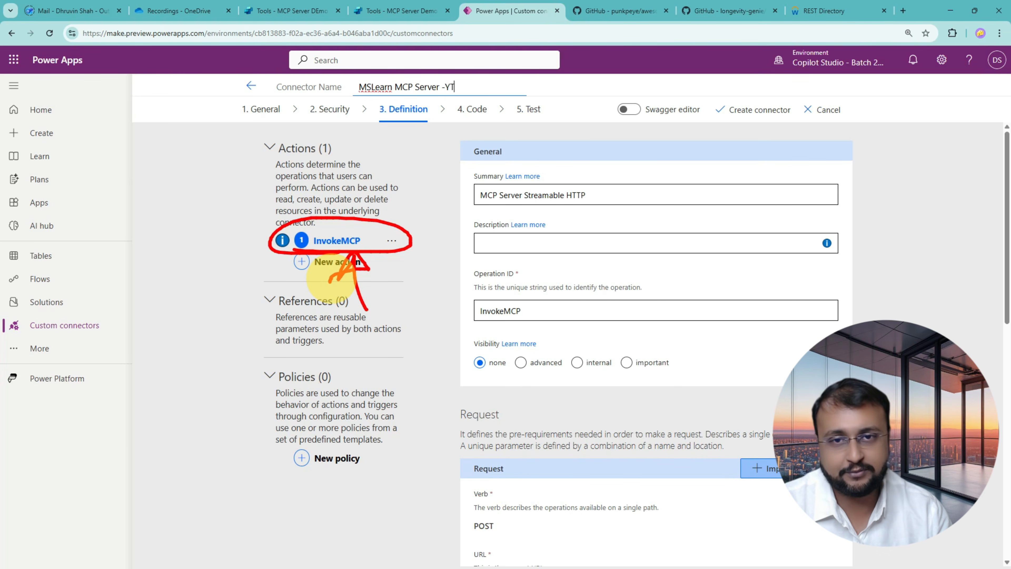
key("Escape")
left_click(473, 107)
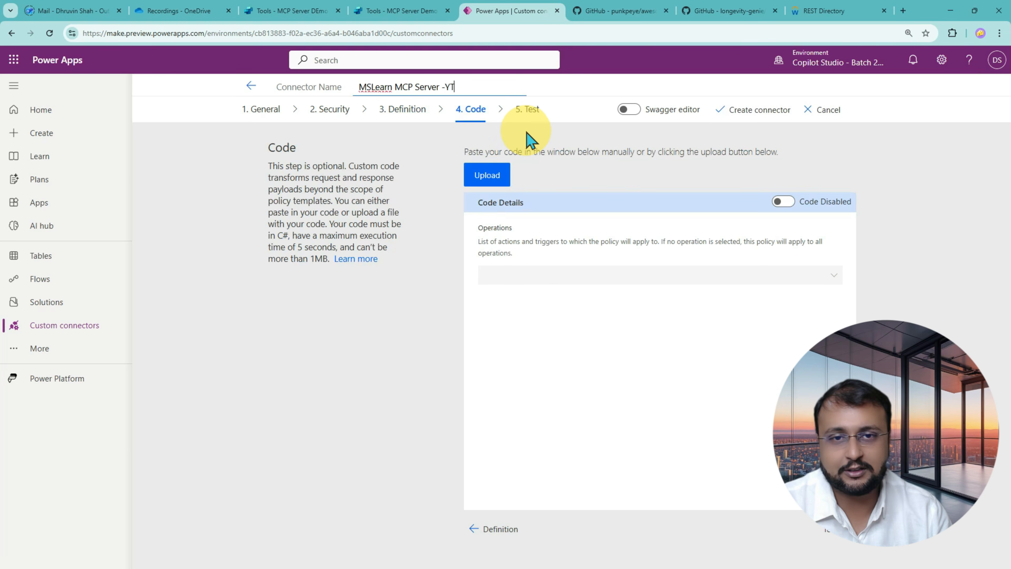
left_click(528, 110)
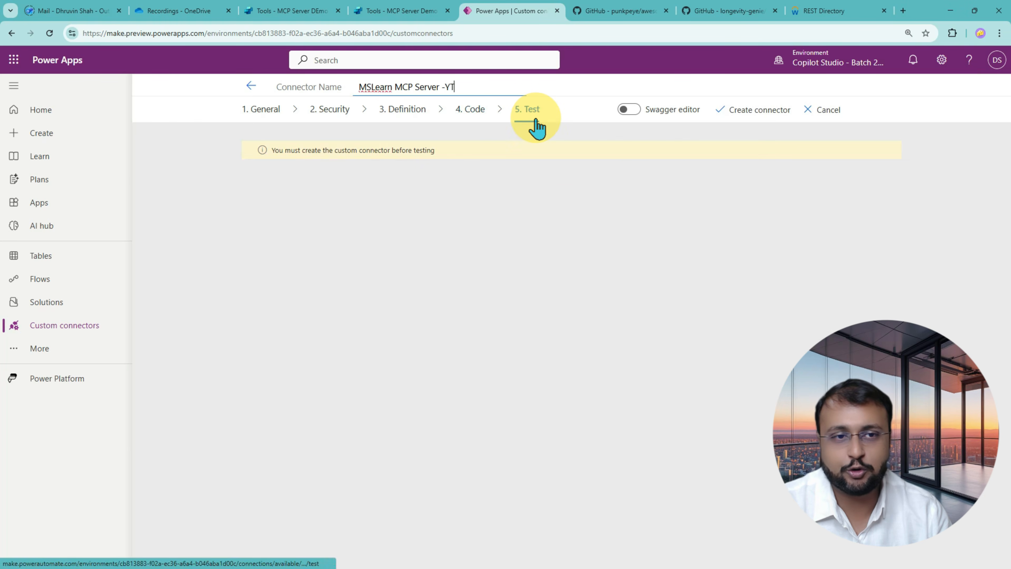
Create the custom connector and close its editor, refreshing the custom connectors list to locate MSLearn MCP Server -YT
left_click(759, 116)
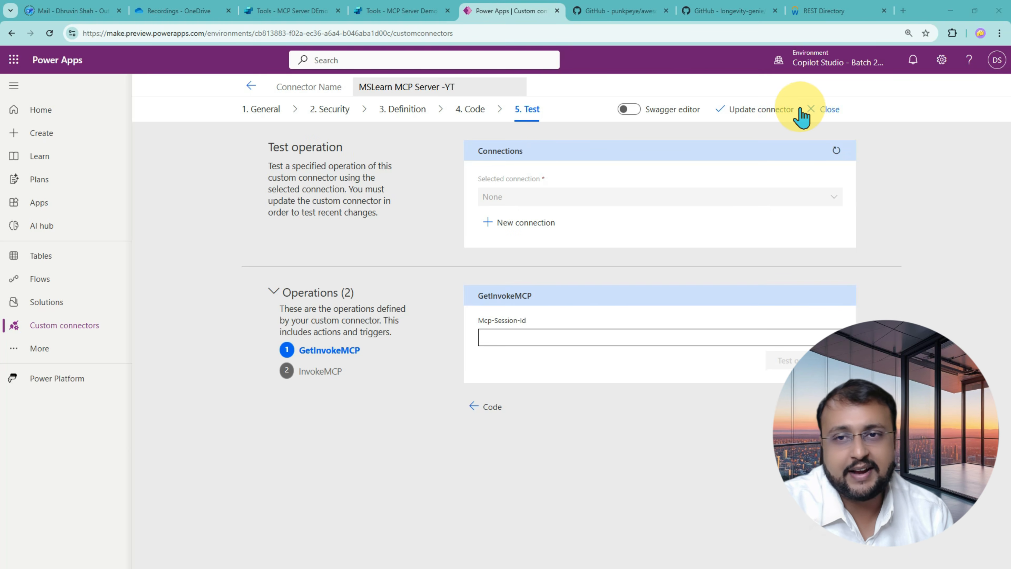
left_click(823, 113)
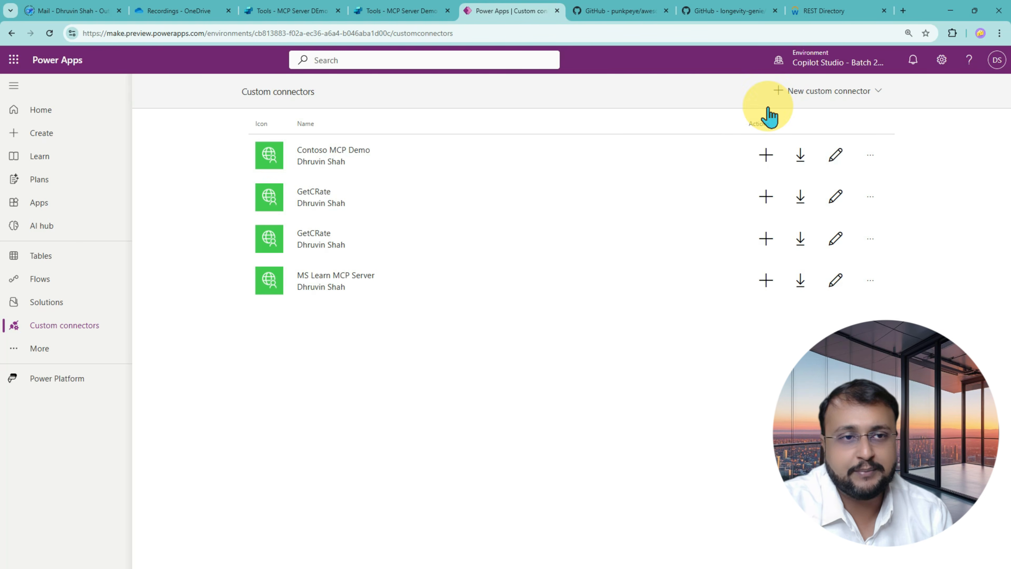
left_click(49, 33)
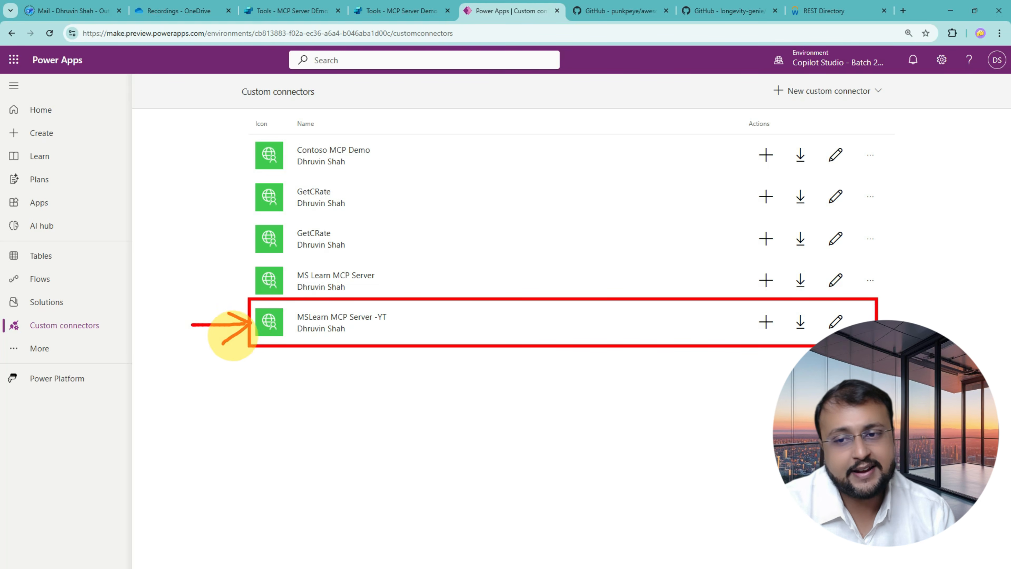
mouse_move(546, 250)
left_mouse_down()
mouse_move(518, 278)
mouse_move(541, 281)
mouse_move(507, 300)
left_mouse_up()
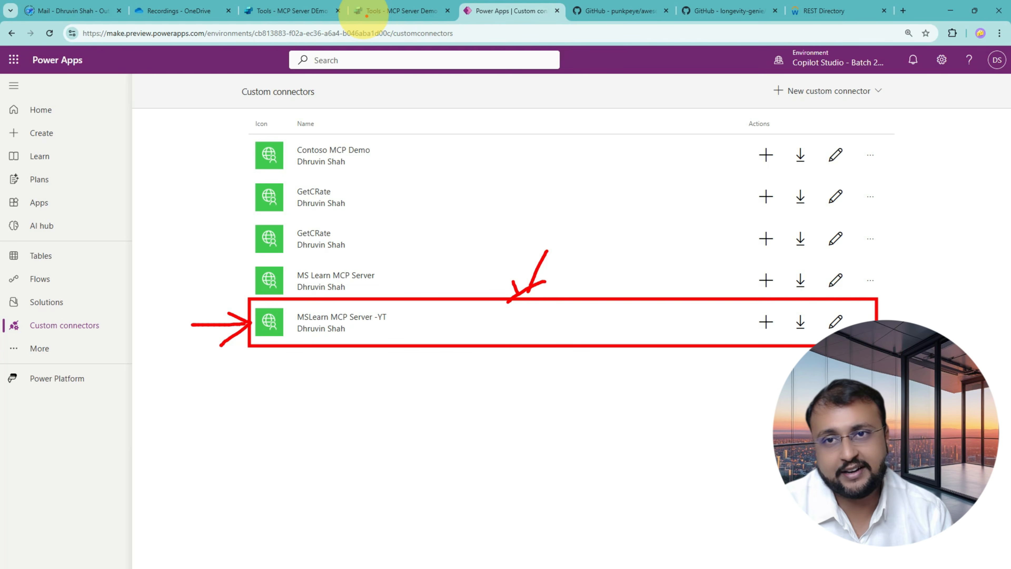
key("Escape")
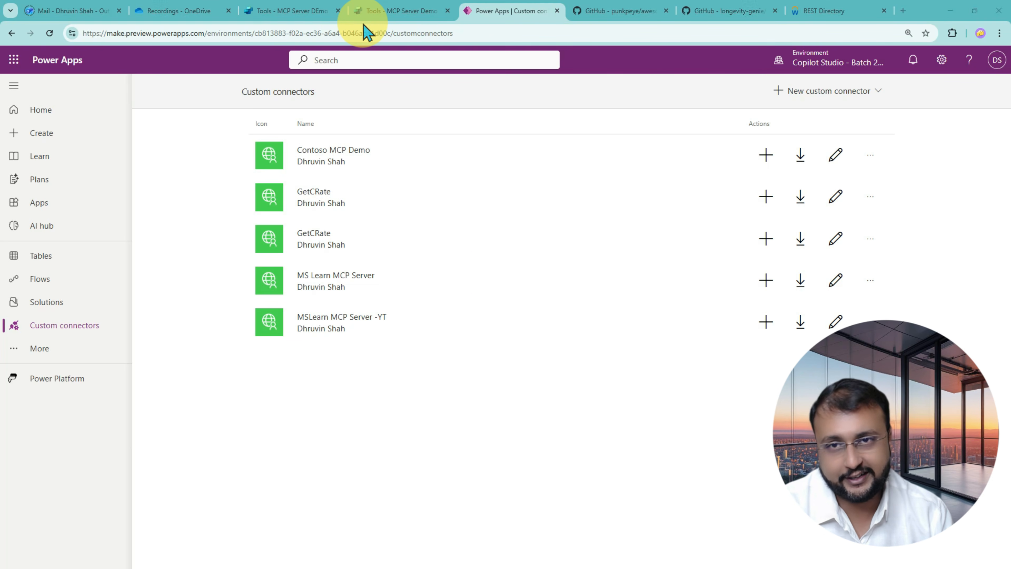
Switch to the MCP Server Demo agent's tools in Copilot Studio and reload the page
left_click(384, 20)
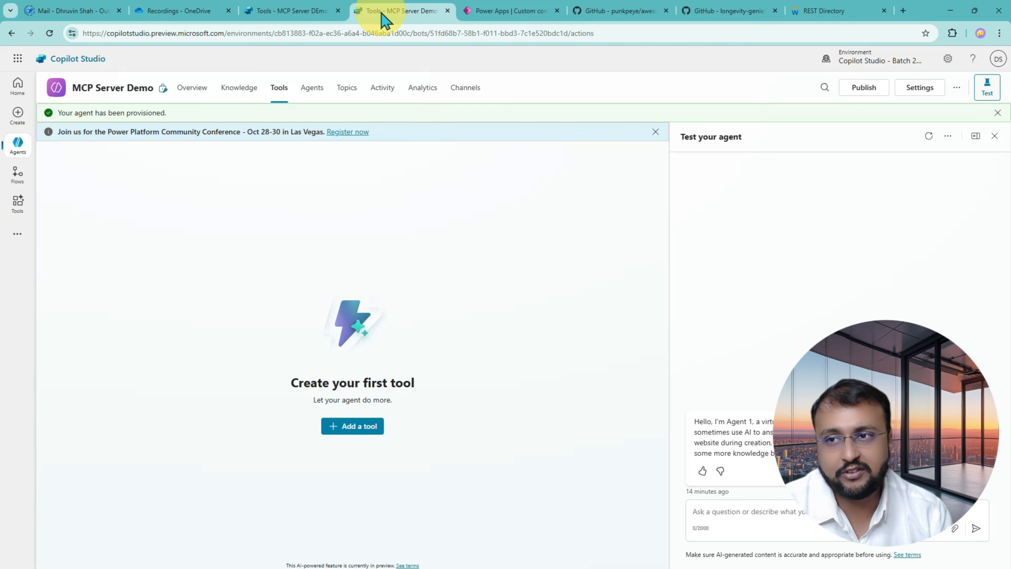
left_click(52, 35)
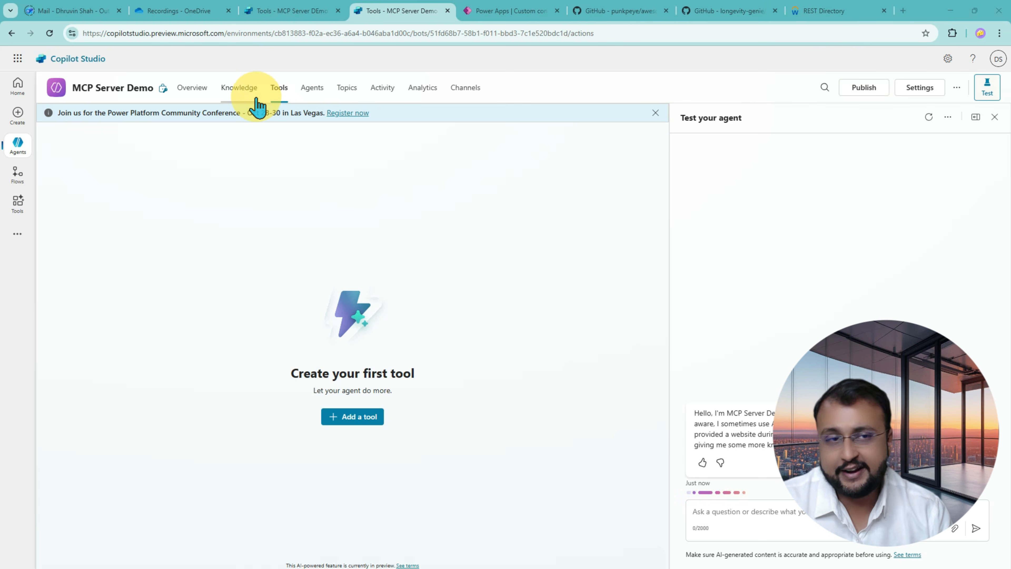
mouse_move(284, 70)
left_mouse_down()
mouse_move(261, 94)
mouse_move(274, 76)
left_mouse_up()
left_click_drag(369, 268, 359, 356)
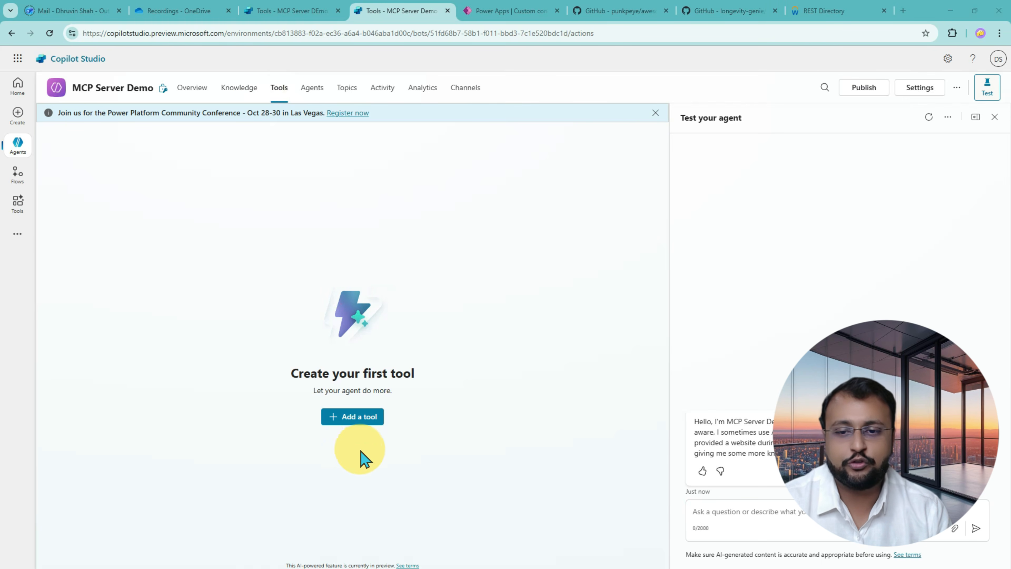
Start adding a tool to the agent and filter the available tools by Model Context Protocol
left_click(358, 417)
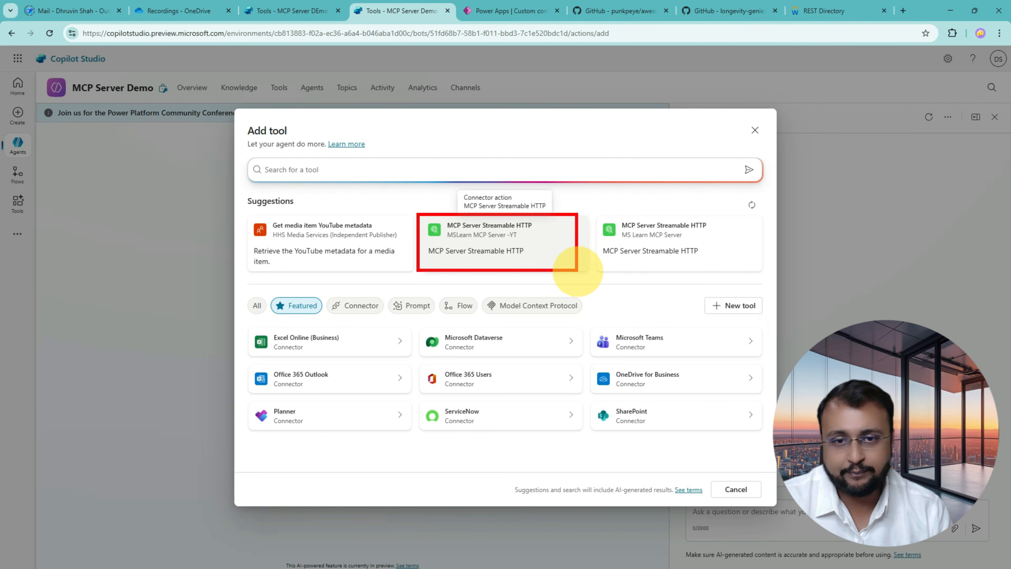
mouse_move(442, 241)
left_mouse_down()
mouse_move(513, 231)
mouse_move(437, 237)
mouse_move(481, 240)
left_mouse_up()
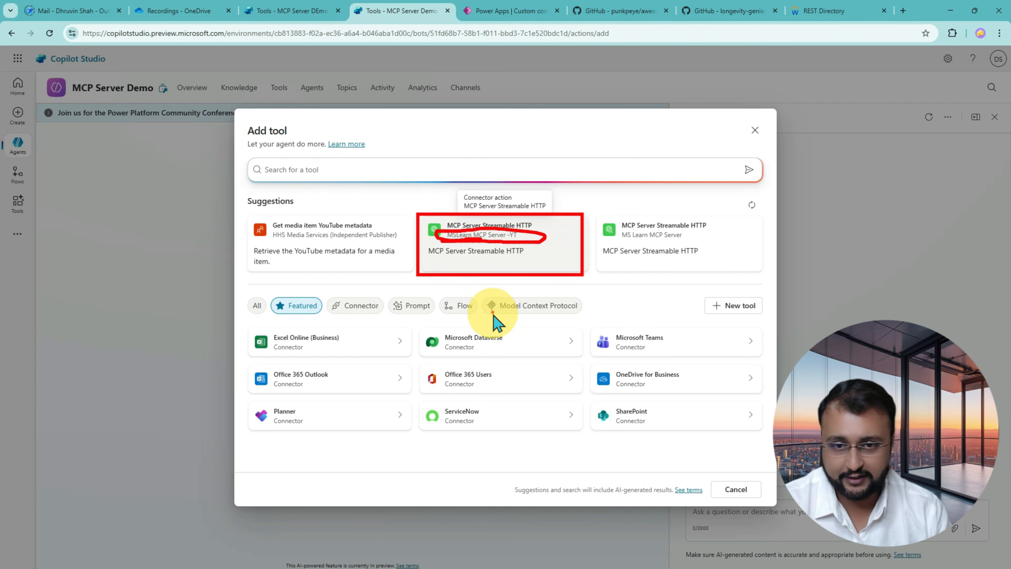
key("Escape")
left_click(508, 311)
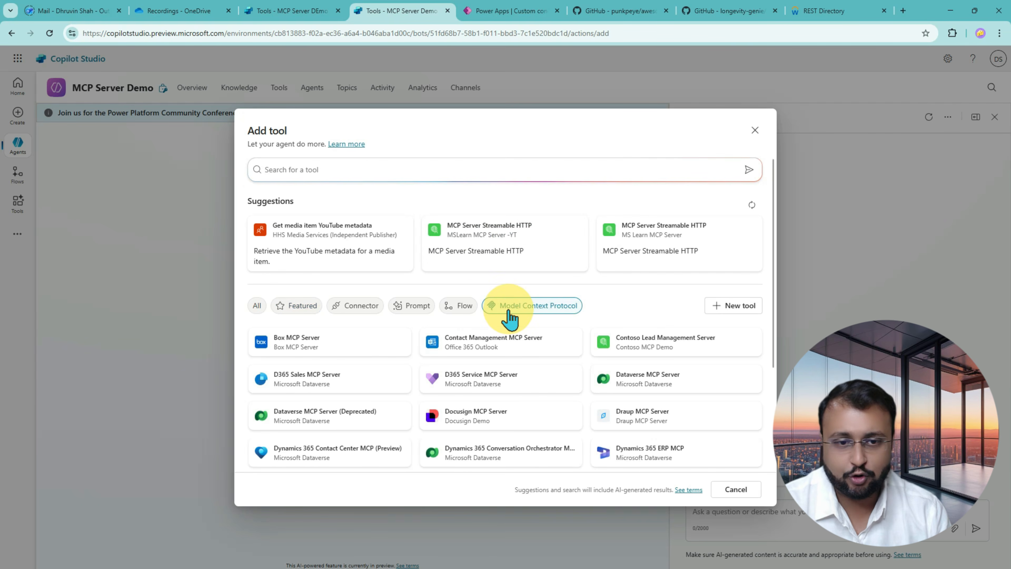
scroll(567, 366, "down", 4)
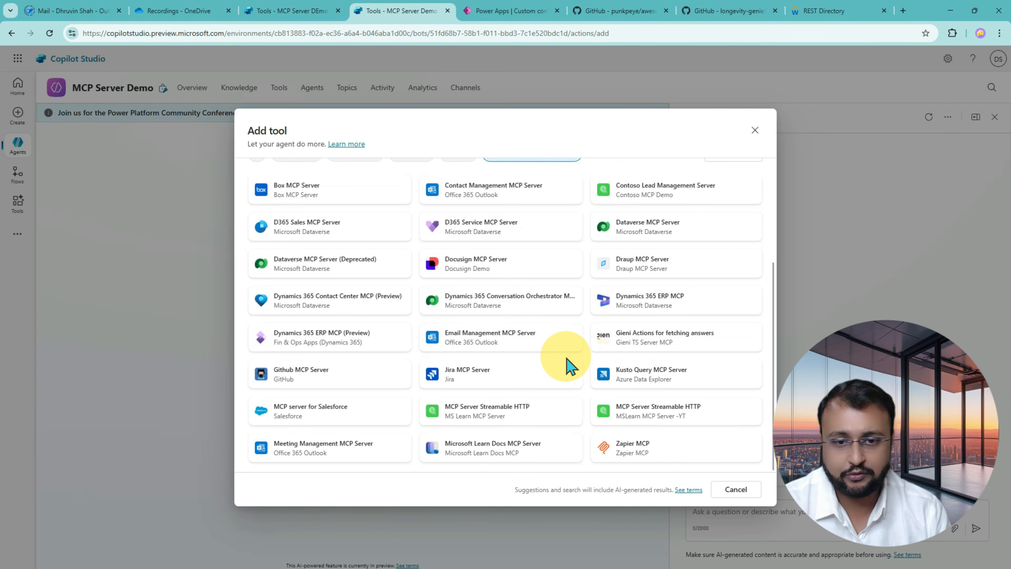
Choose the MCP Server Streamable HTTP tool that belongs to the MSLearn MCP Server -YT connector
left_click_drag(583, 386, 766, 429)
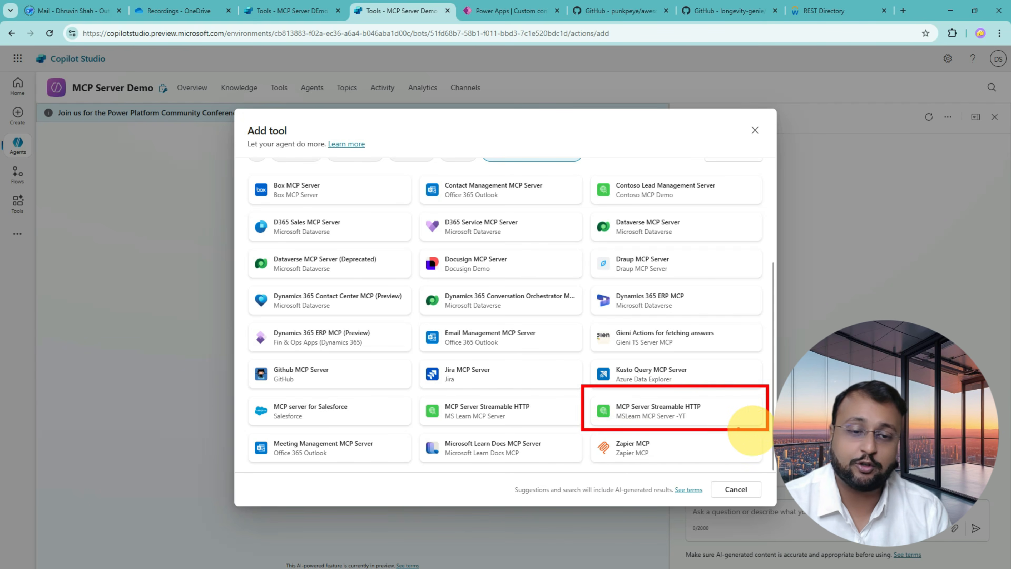
mouse_move(615, 418)
left_mouse_down()
mouse_move(717, 423)
mouse_move(578, 403)
mouse_move(630, 423)
mouse_move(677, 416)
left_mouse_up()
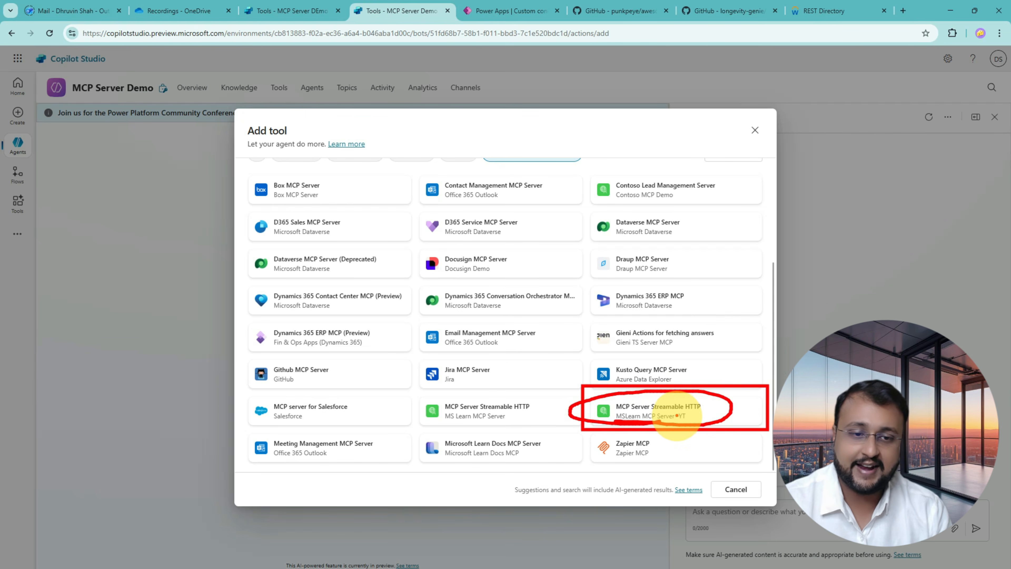
key("Escape")
left_click(681, 415)
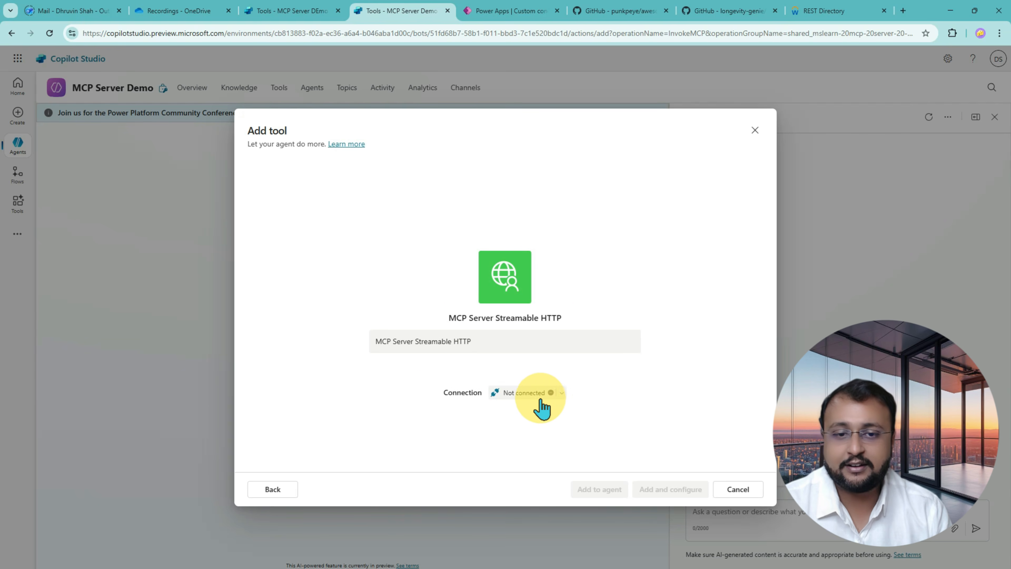
Create a new connection to MSLearn MCP Server -YT for the tool and check the available connections
left_click(544, 396)
left_click(587, 433)
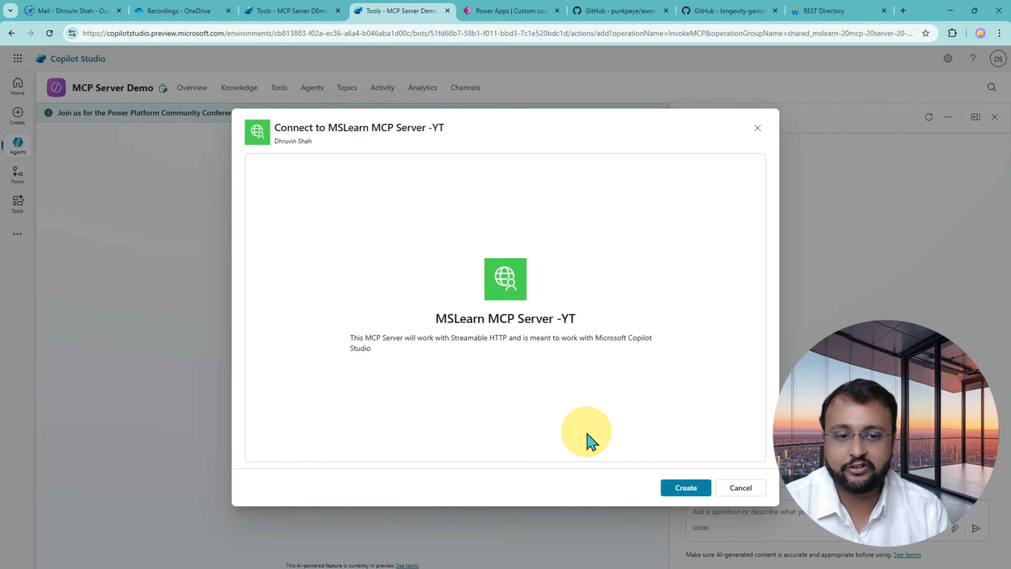
left_click(683, 493)
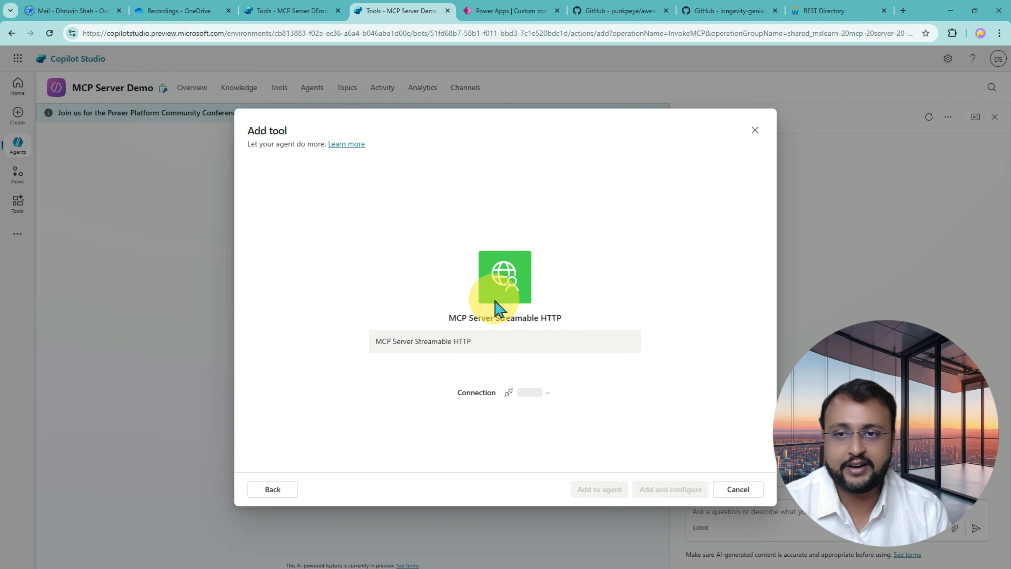
left_click(577, 394)
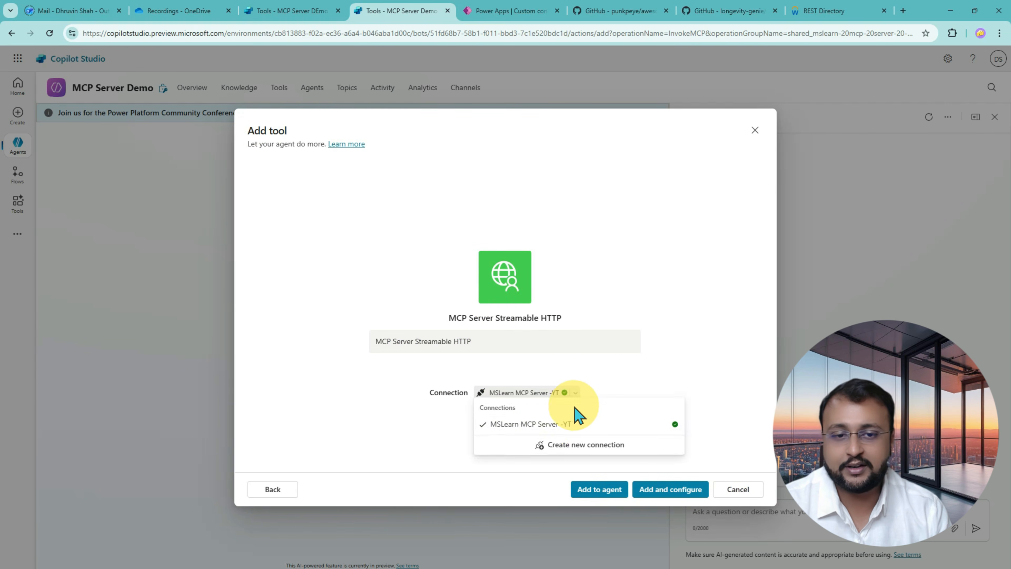
Add the MCP Server Streamable HTTP tool to the agent with the MSLearn MCP Server -YT connection and open its configuration
left_click(627, 341)
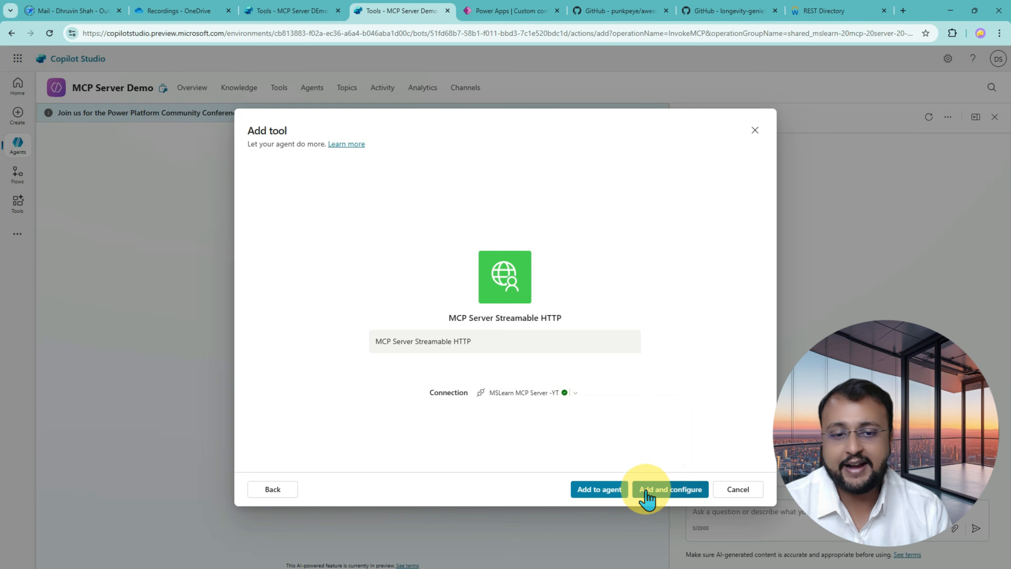
left_click(663, 493)
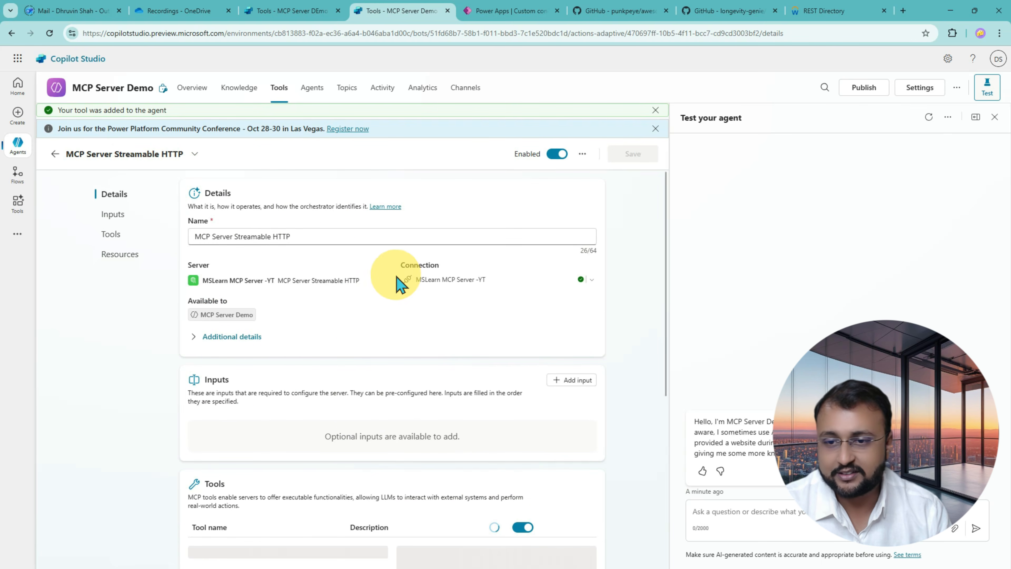
Examine the added tool's details, its inputs, and the name and description of each tool the MCP server exposes
scroll(403, 272, "down", 7)
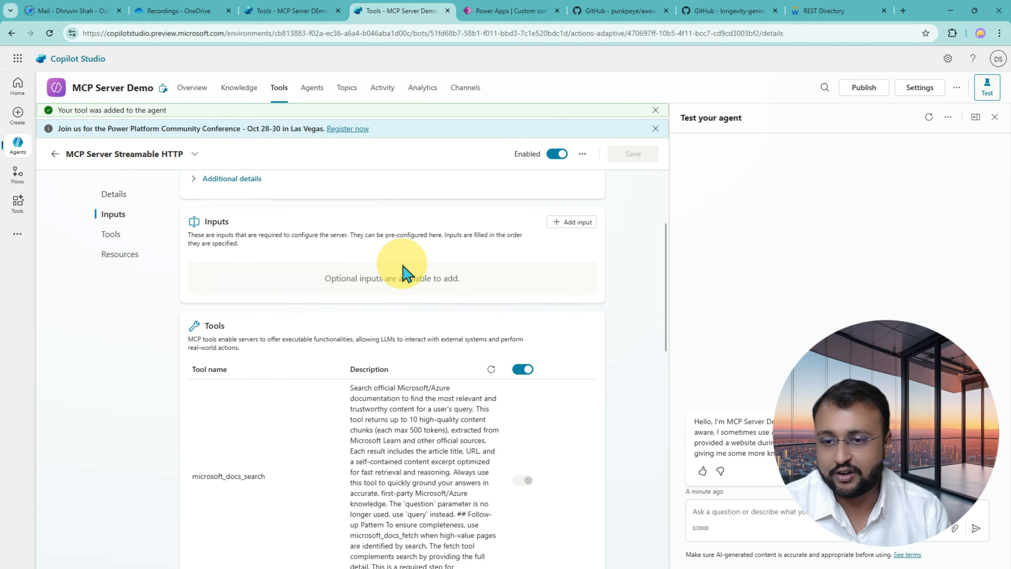
scroll(403, 263, "up", 5)
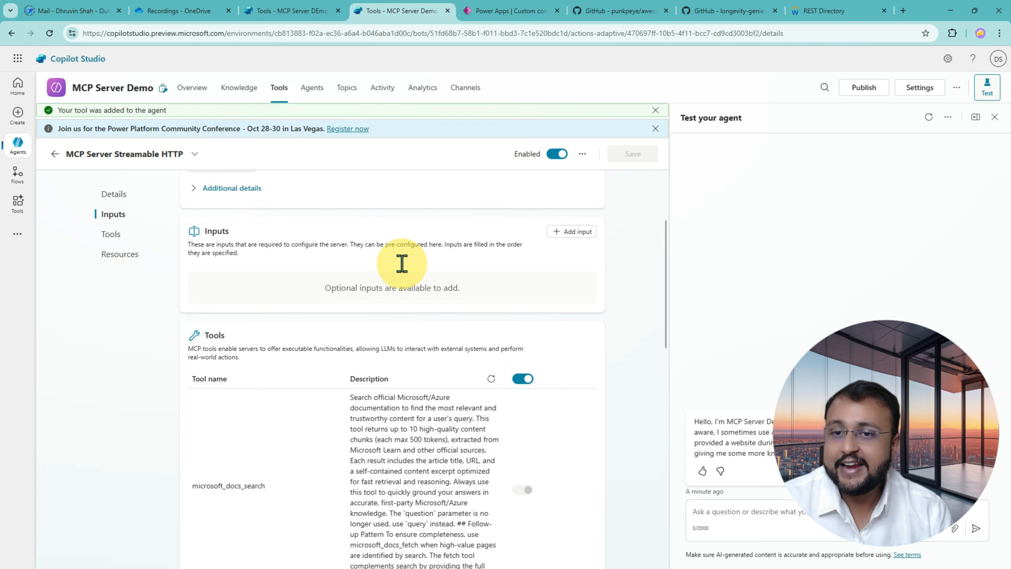
mouse_move(333, 208)
left_mouse_down()
mouse_move(347, 226)
mouse_move(411, 208)
left_mouse_up()
left_click(391, 216)
left_click_drag(445, 201, 447, 233)
left_click_drag(458, 217, 470, 228)
mouse_move(478, 229)
left_mouse_down()
mouse_move(495, 218)
mouse_move(500, 230)
left_mouse_up()
mouse_move(199, 361)
left_mouse_down()
mouse_move(223, 379)
mouse_move(255, 350)
mouse_move(243, 369)
left_mouse_up()
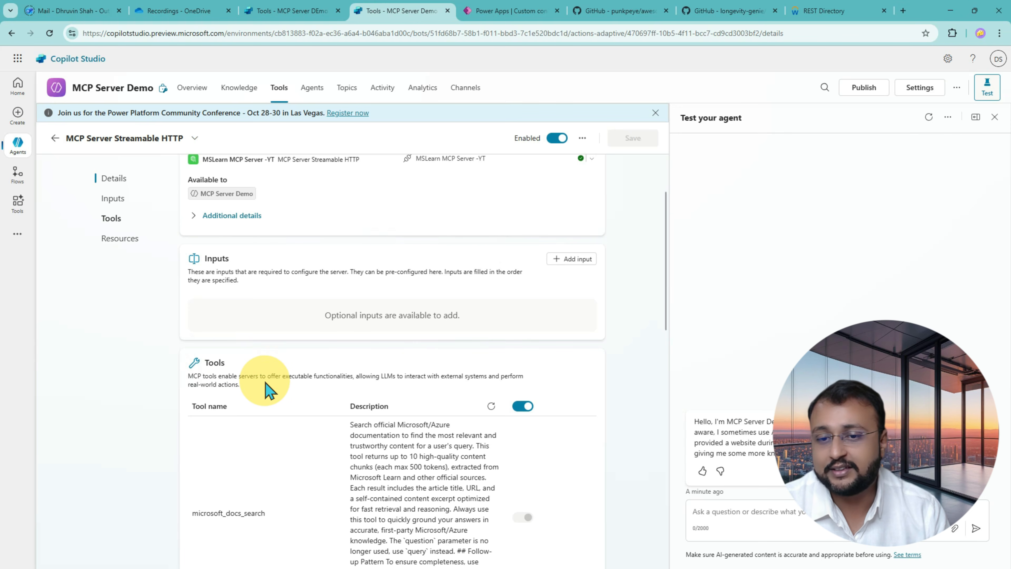
scroll(266, 390, "down", 4)
scroll(266, 390, "down", 4)
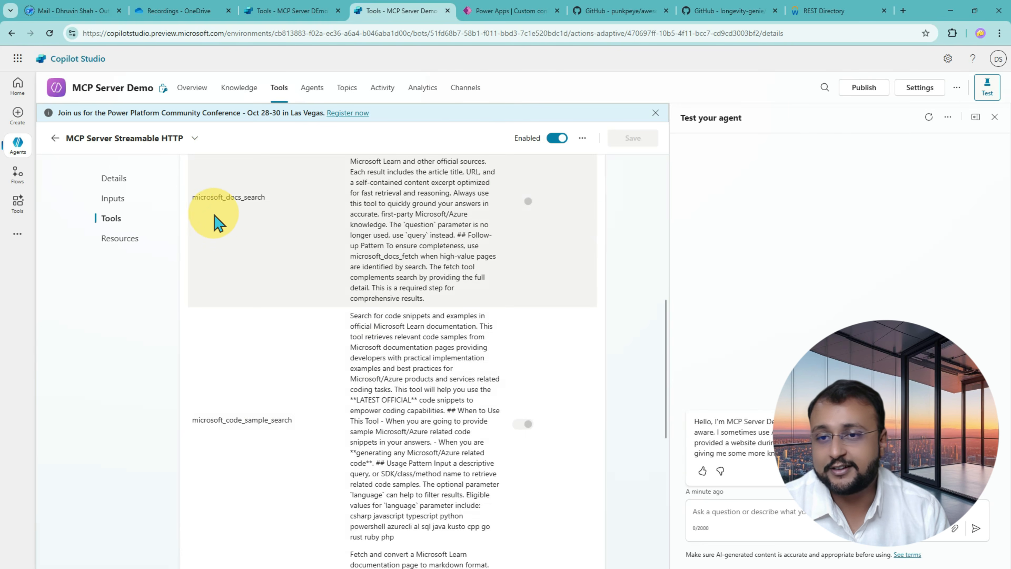
scroll(279, 445, "down", 5)
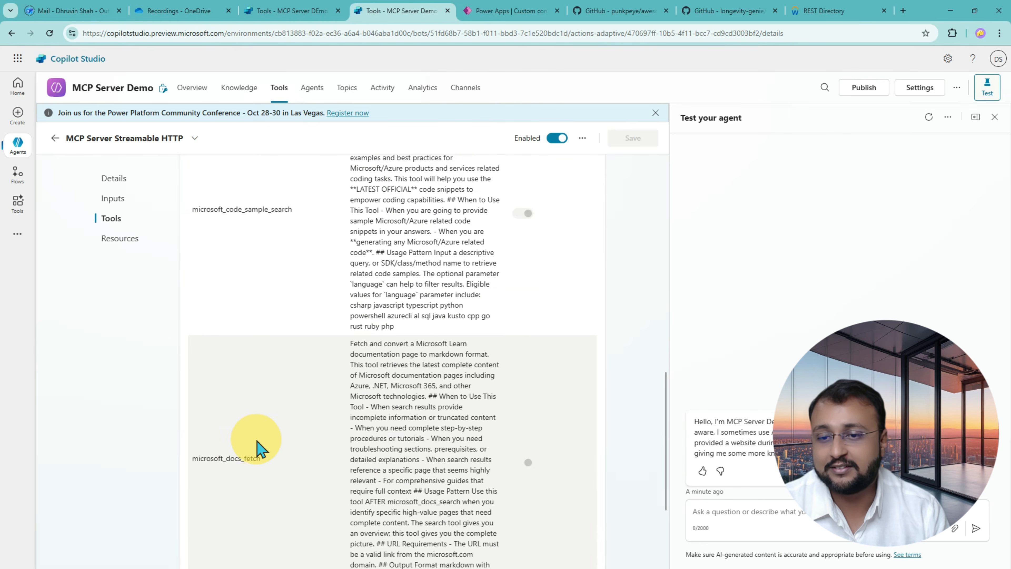
scroll(252, 502, "down", 3)
scroll(249, 486, "down", 2)
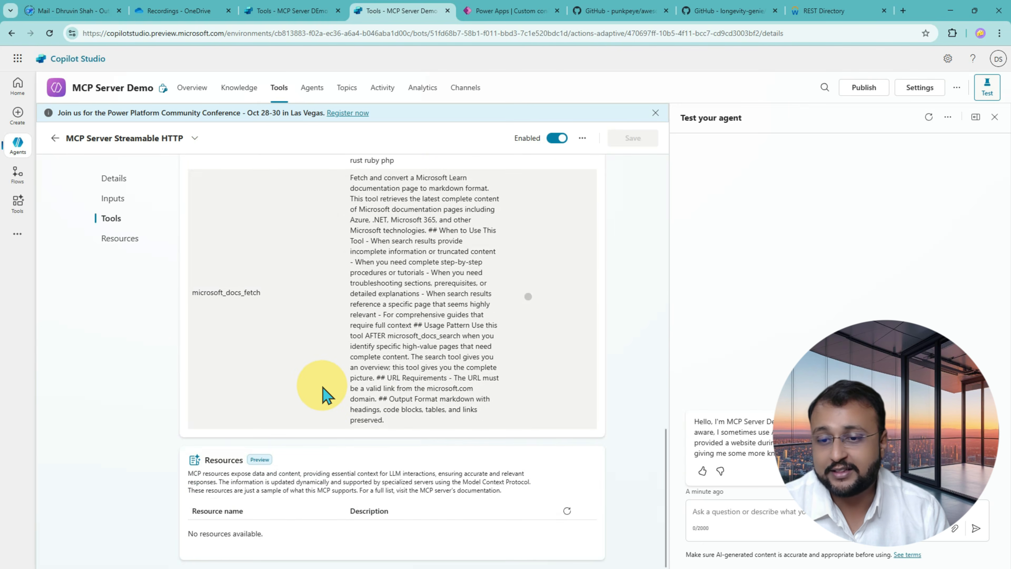
scroll(373, 380, "up", 10)
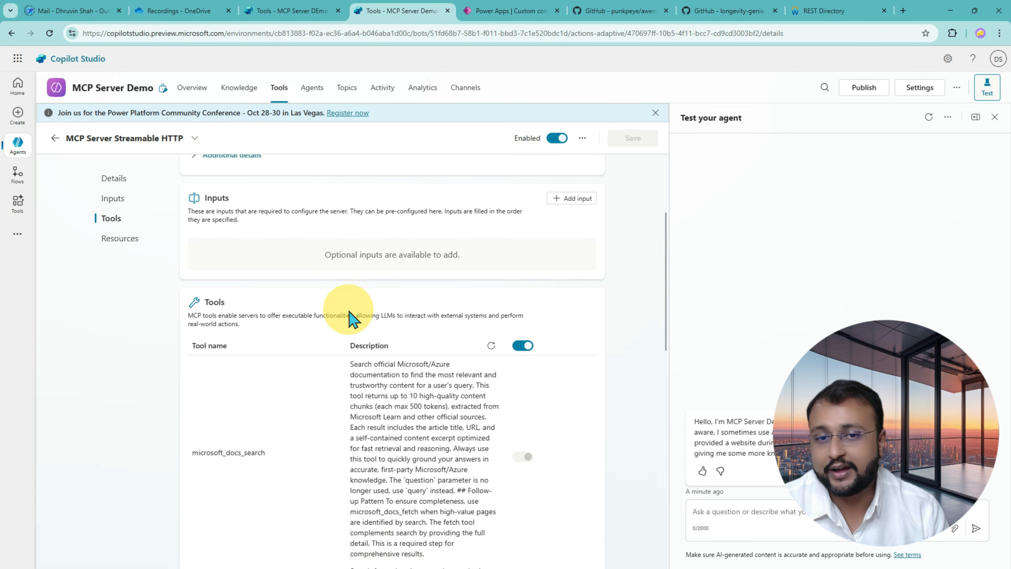
scroll(368, 411, "down", 5)
scroll(367, 410, "down", 12)
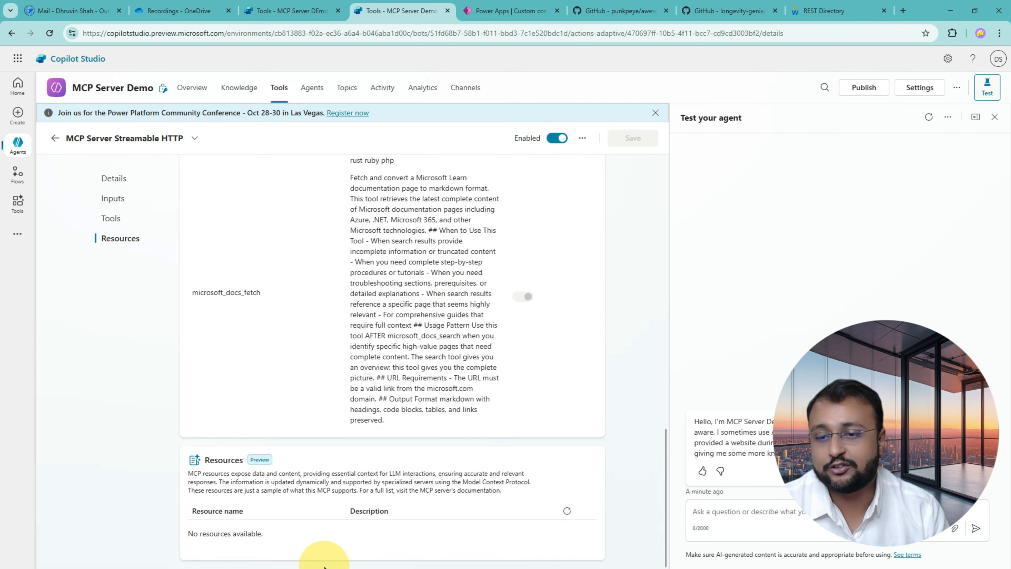
Check the Resources section of the MCP Server Streamable HTTP tool and review its details and tool descriptions again
left_click(567, 514)
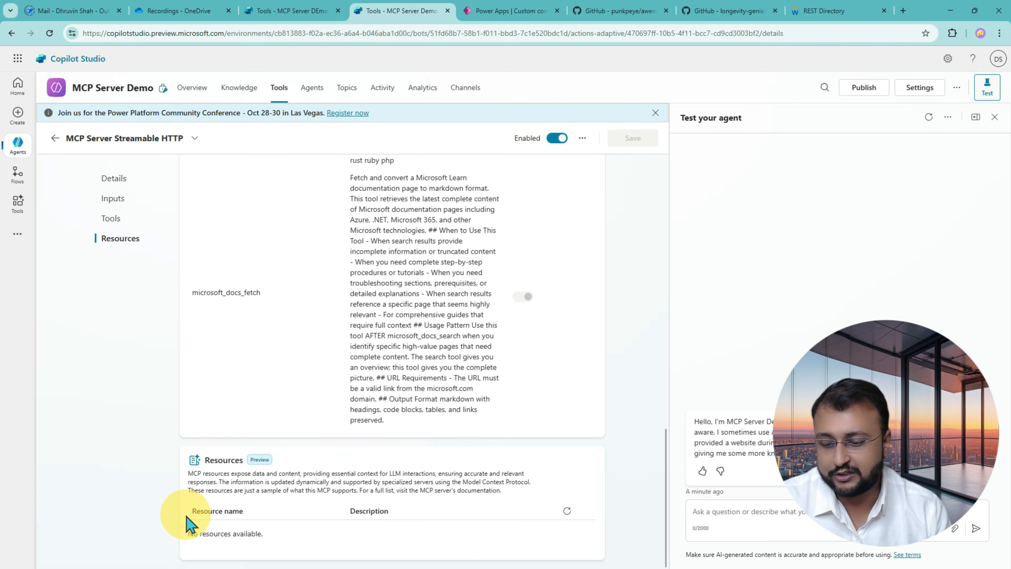
mouse_move(176, 502)
left_mouse_down()
mouse_move(533, 559)
mouse_move(596, 555)
left_mouse_up()
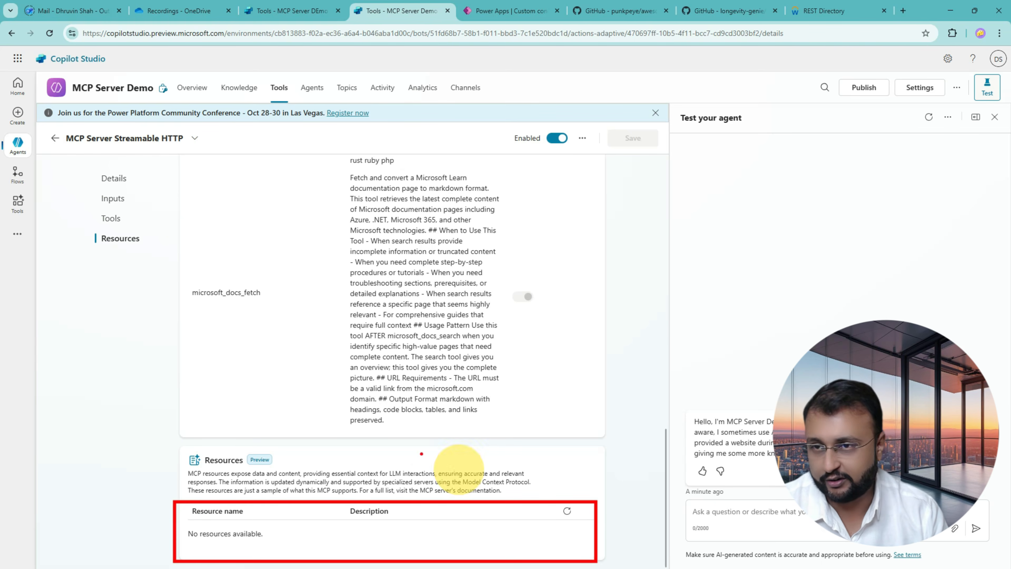
scroll(243, 371, "up", 5)
scroll(247, 381, "up", 10)
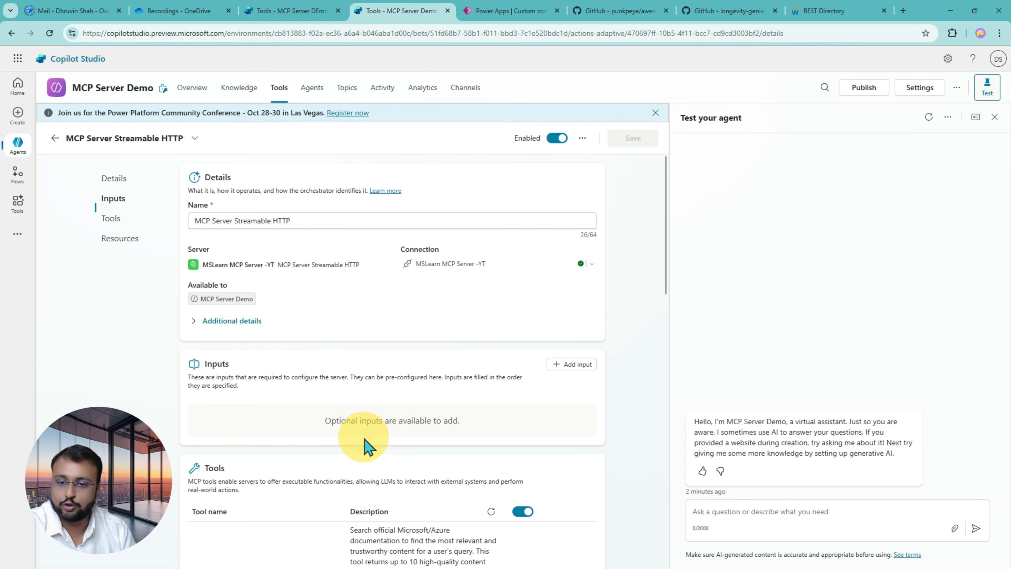
scroll(364, 442, "down", 12)
scroll(368, 478, "down", 3)
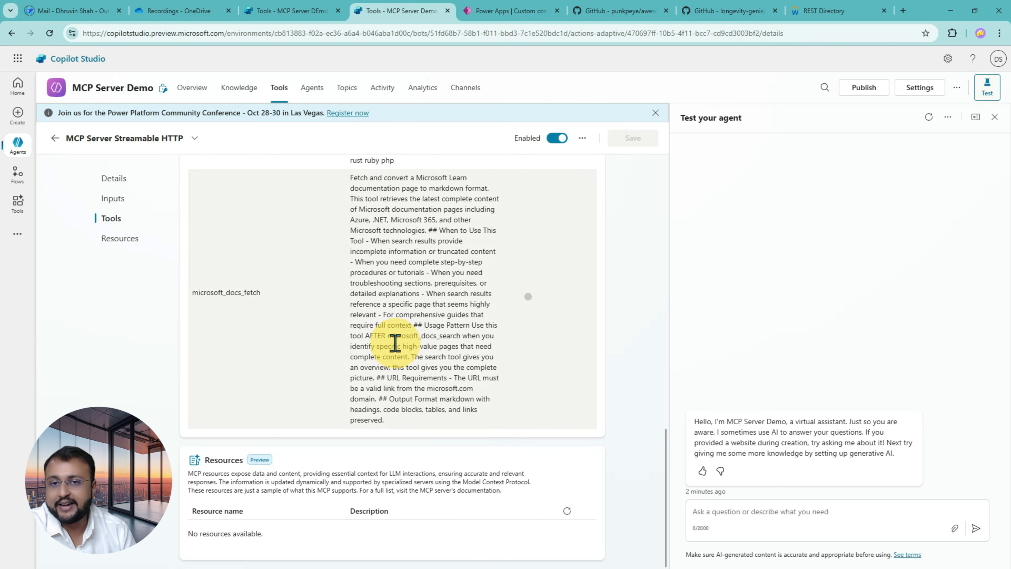
scroll(397, 344, "up", 4)
scroll(398, 349, "up", 3)
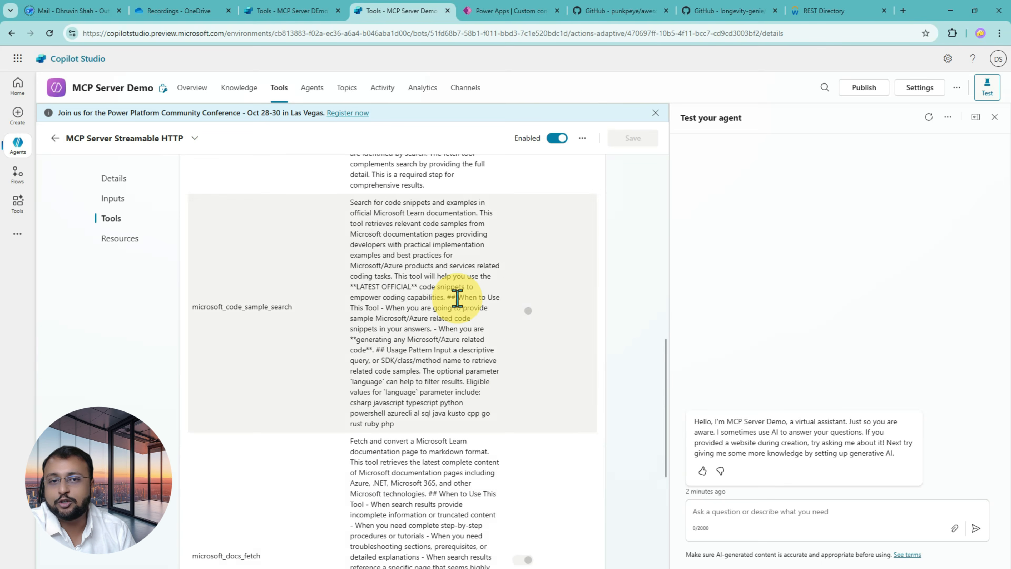
scroll(432, 430, "up", 8)
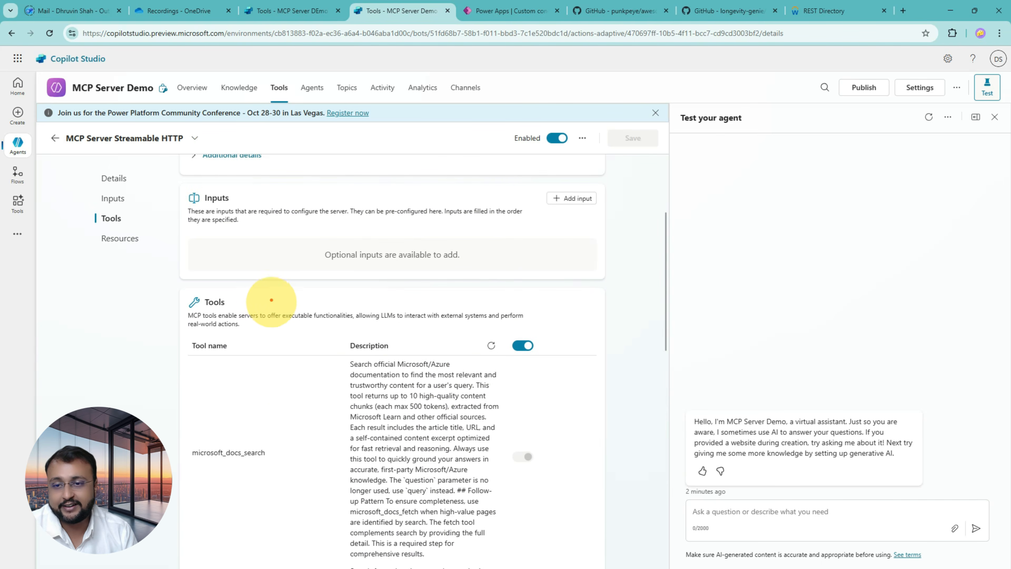
mouse_move(46, 92)
left_mouse_down()
mouse_move(144, 59)
mouse_move(119, 107)
mouse_move(199, 133)
mouse_move(422, 243)
mouse_move(382, 257)
left_mouse_up()
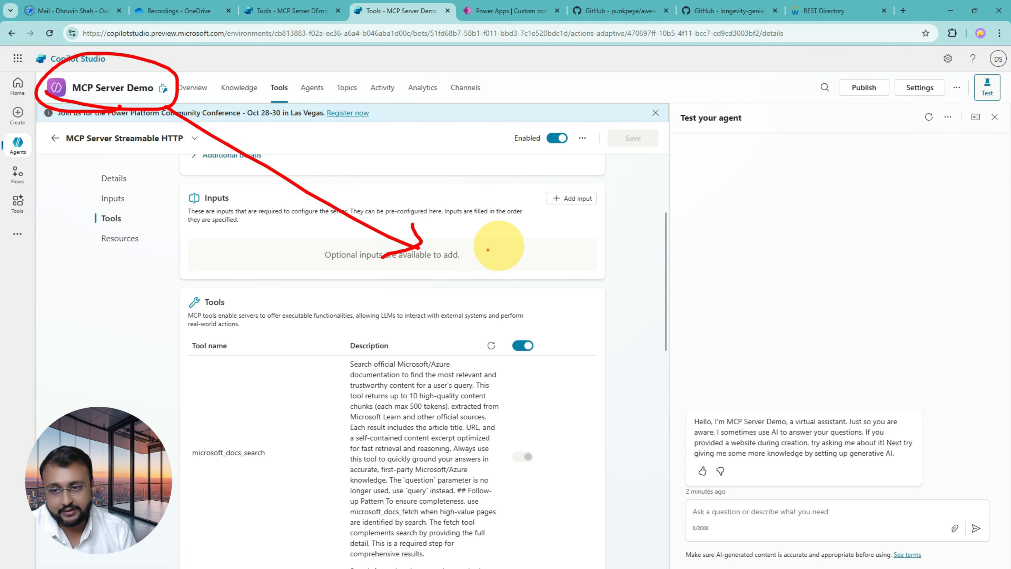
mouse_move(307, 284)
left_mouse_down()
mouse_move(308, 408)
mouse_move(324, 385)
left_mouse_up()
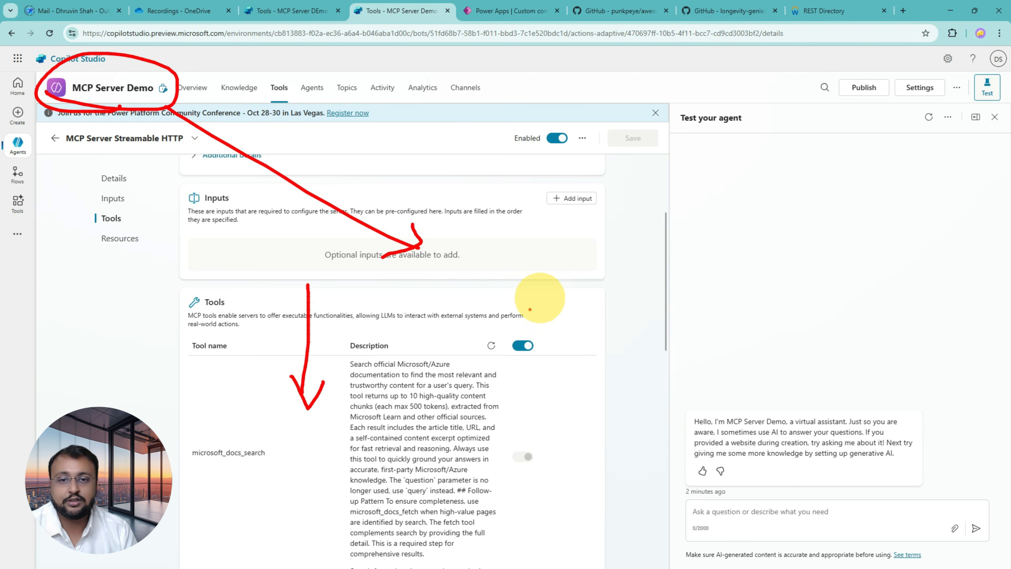
mouse_move(192, 360)
left_mouse_down()
mouse_move(253, 339)
mouse_move(194, 361)
left_mouse_up()
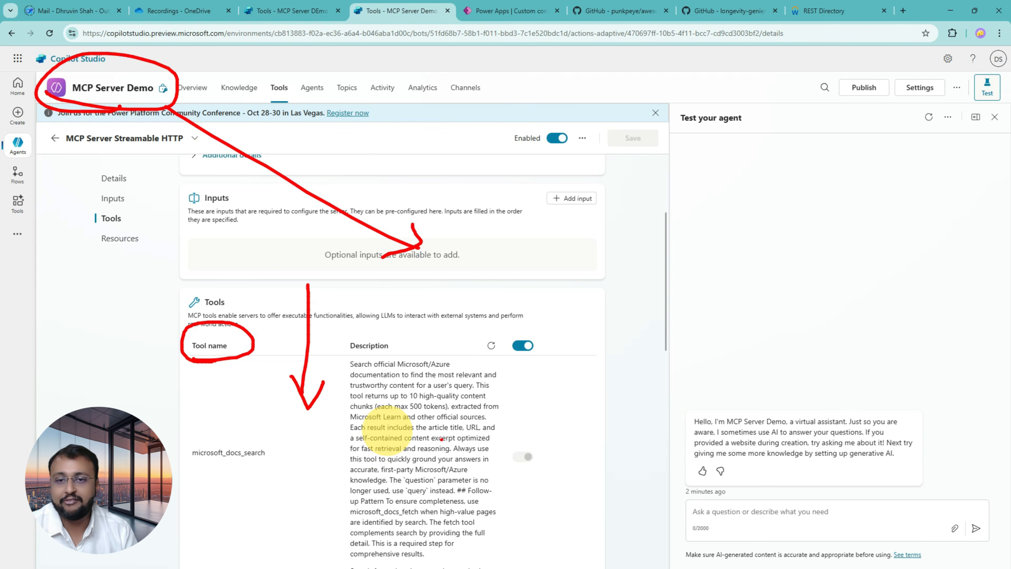
key("Escape")
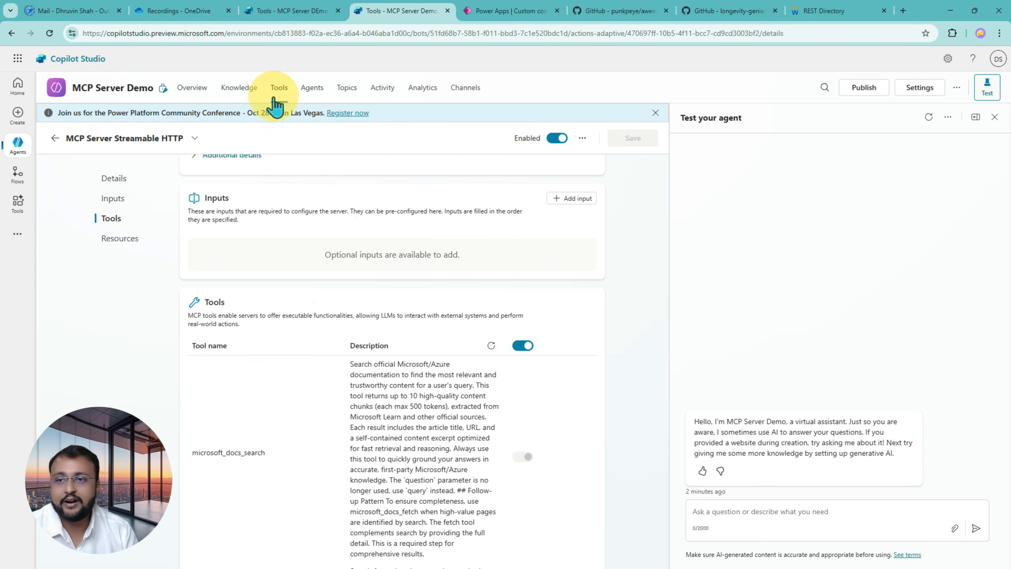
Return to the agent's list of tools and send the test message "ms learn usefulness" to the agent
left_click(241, 96)
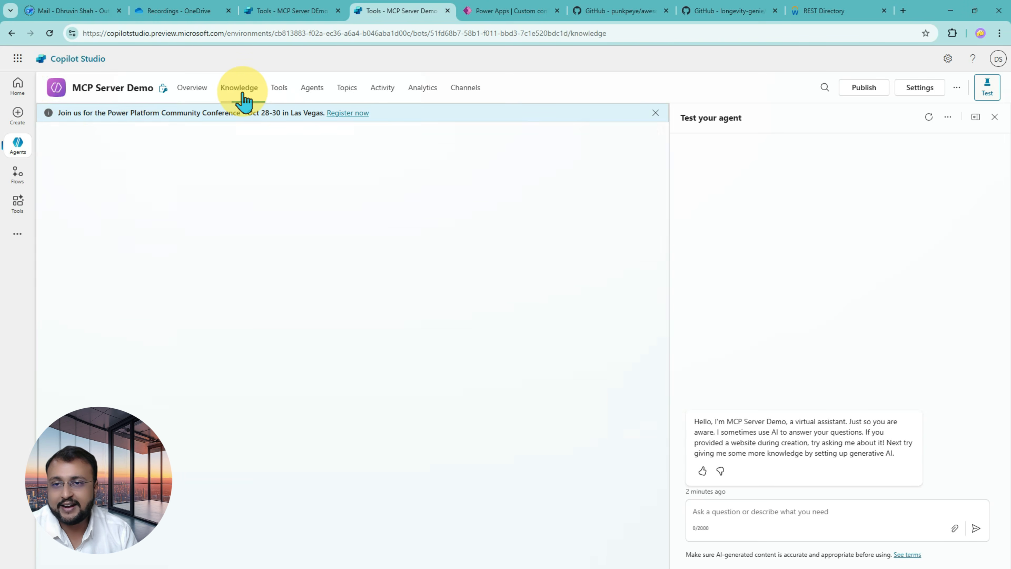
left_click(276, 96)
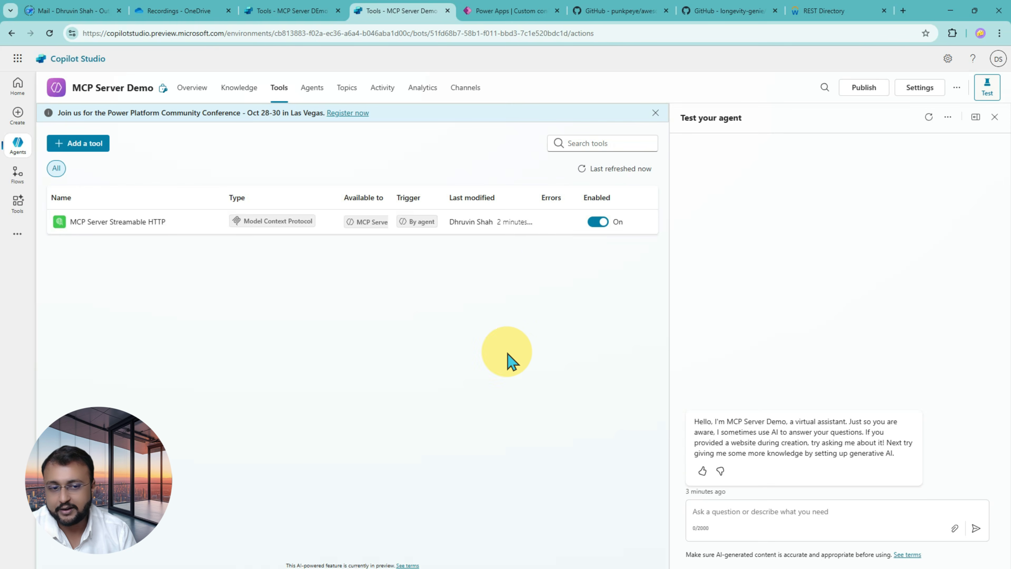
left_click(788, 514)
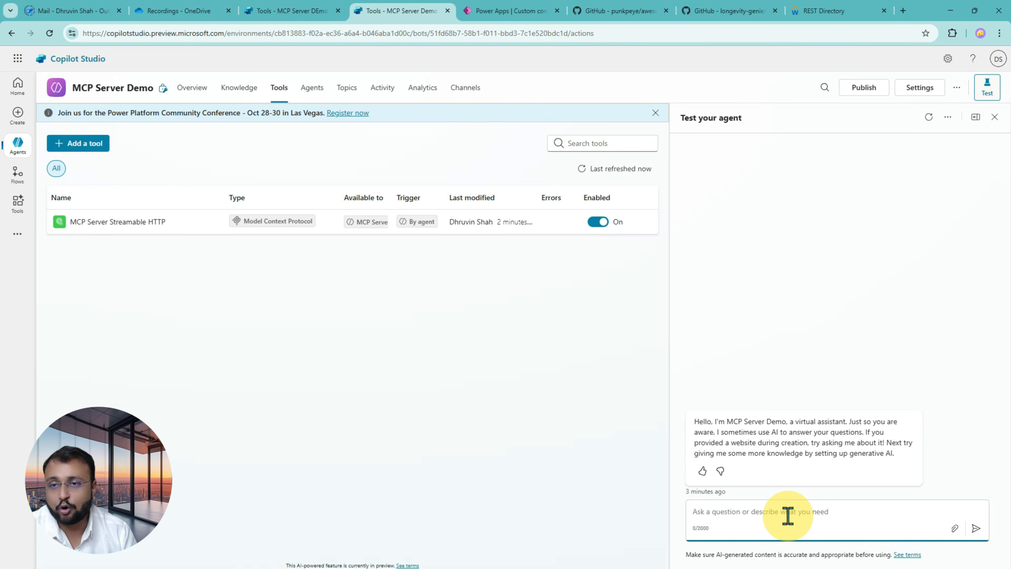
type("ms learn useful")
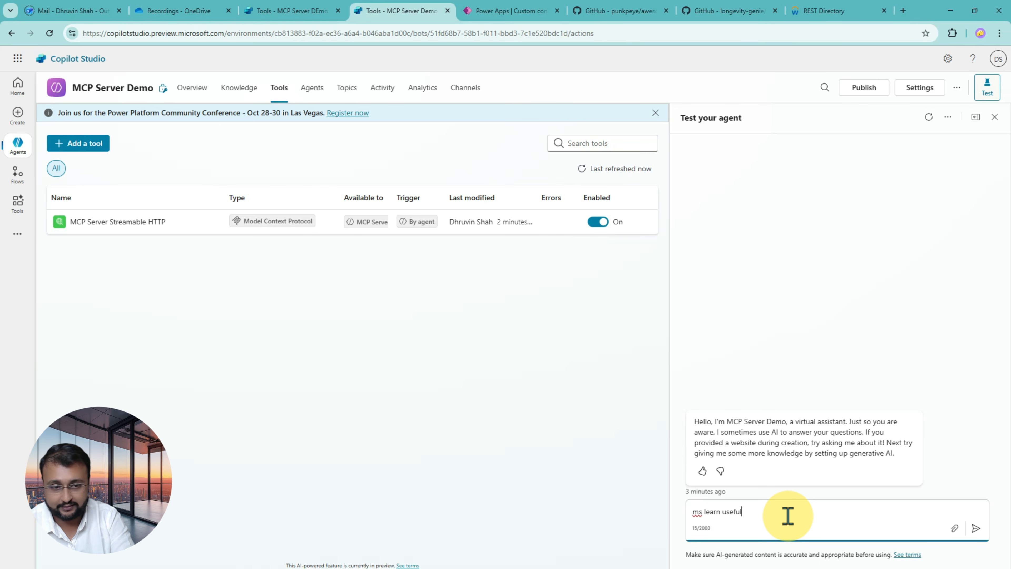
type("ness")
key("Return")
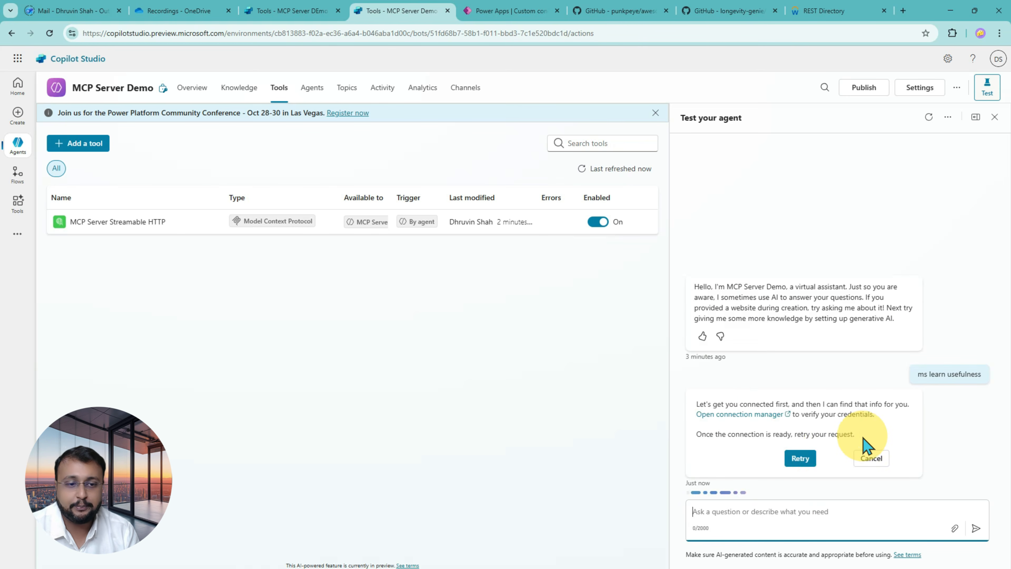
Open the connection manager from the agent's reply, connect MSLearn MCP Server -YT with its existing connection, and refresh the connections
left_click(744, 415)
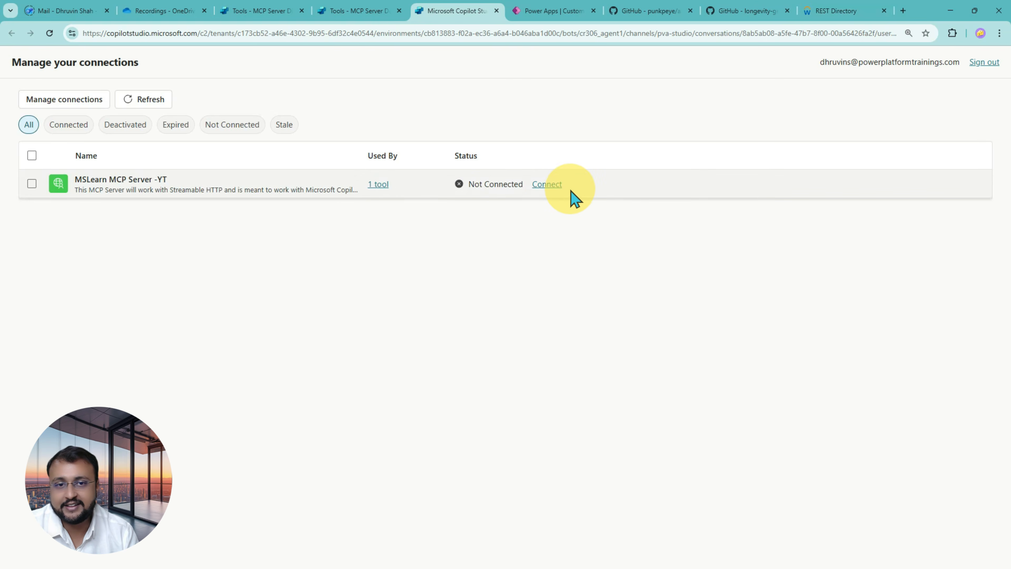
left_click(551, 187)
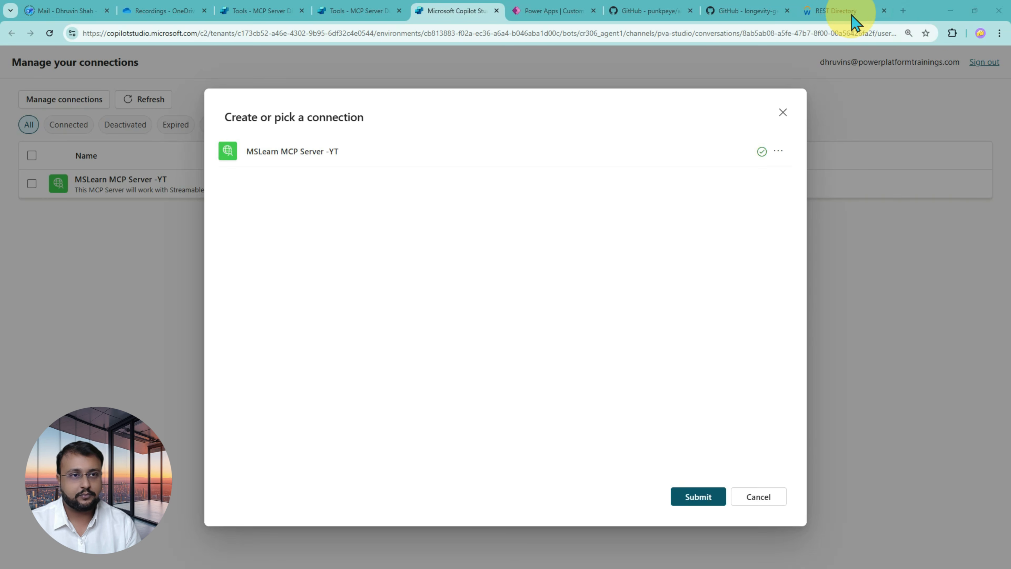
left_click(693, 499)
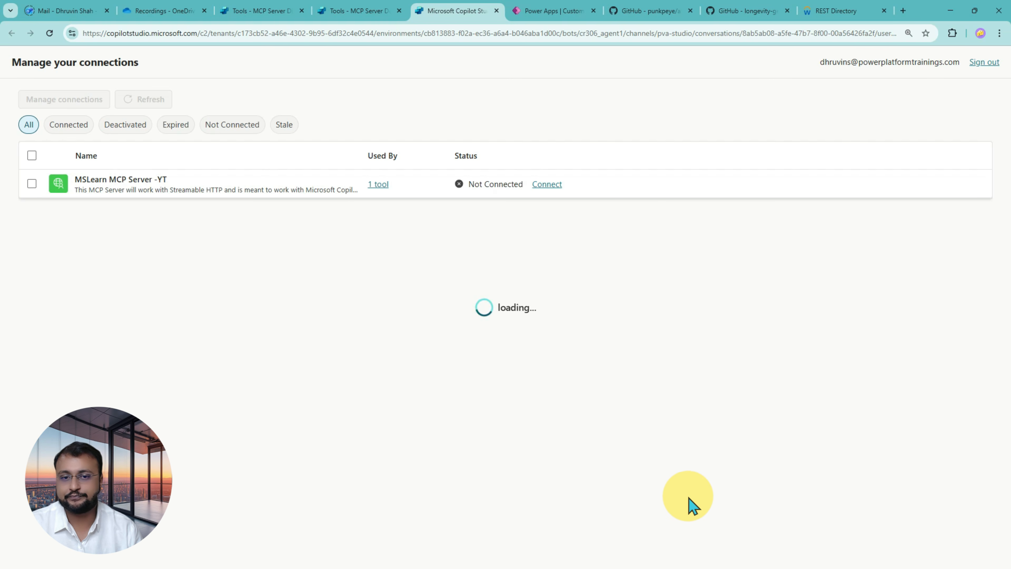
left_click(147, 100)
Return to the MCP Server Demo agent's test chat and retry the pending request
left_click(354, 12)
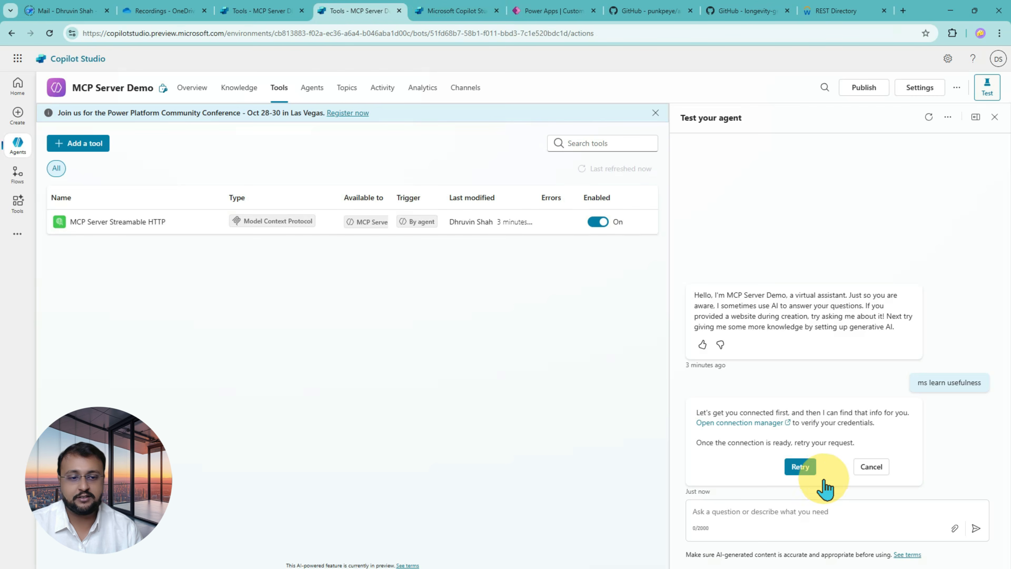
left_click(794, 468)
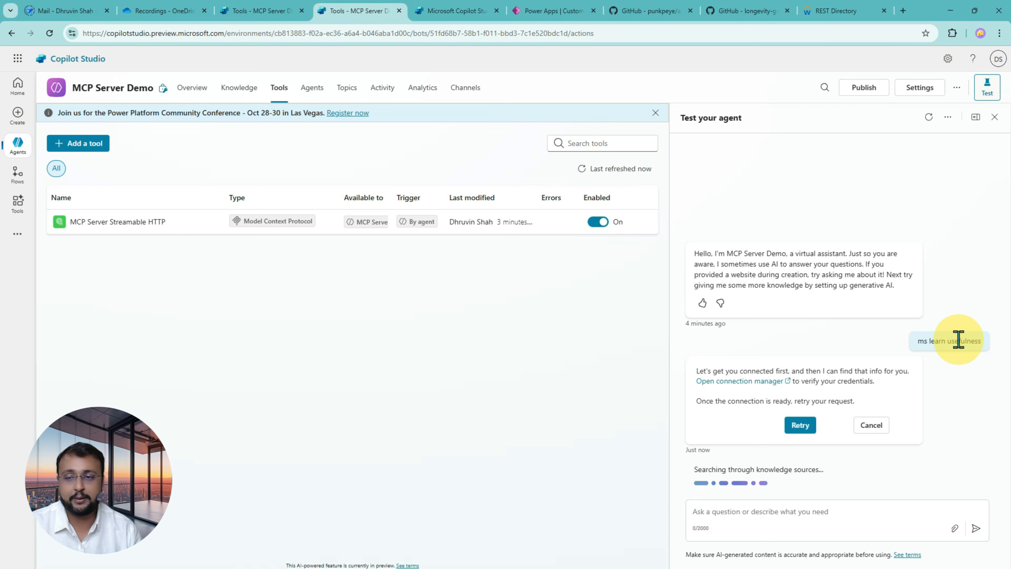
mouse_move(411, 230)
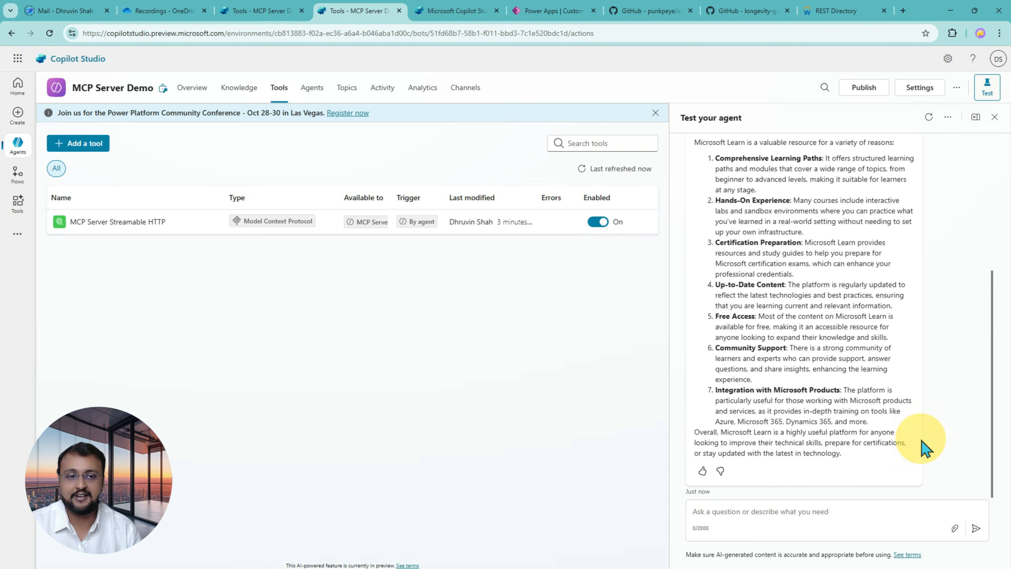
Ask the agent "How can I prepare for MCP demo?" in the test chat and read the reply
left_click(788, 511)
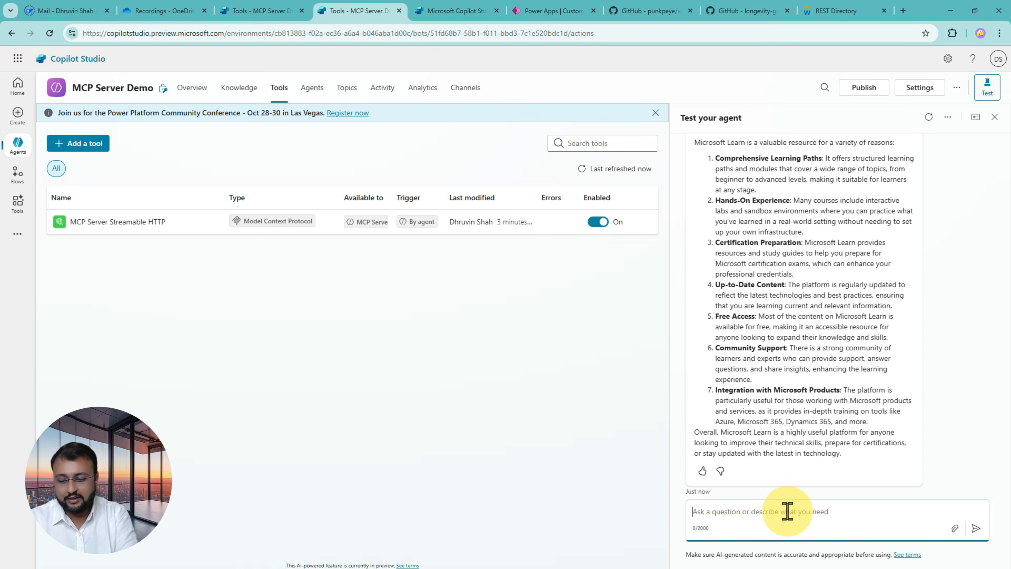
type("How can I prepare for MCP demo")
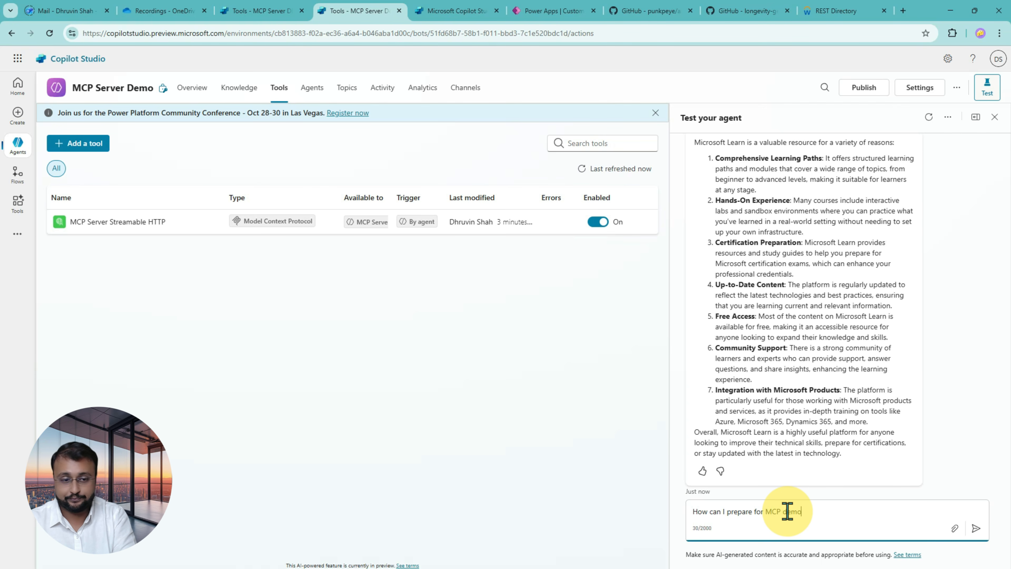
type("?")
key("Return")
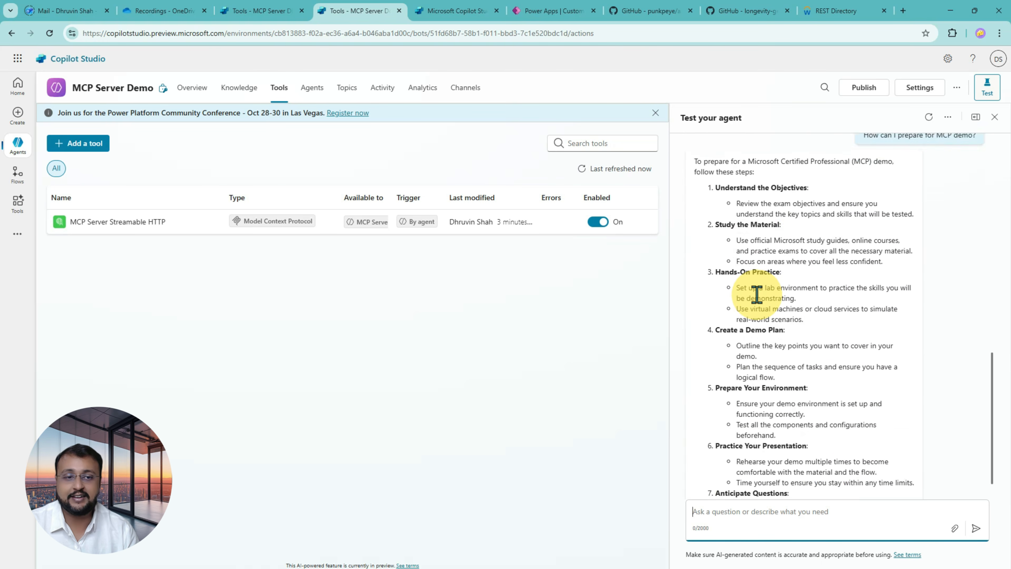
scroll(771, 321, "up", 3)
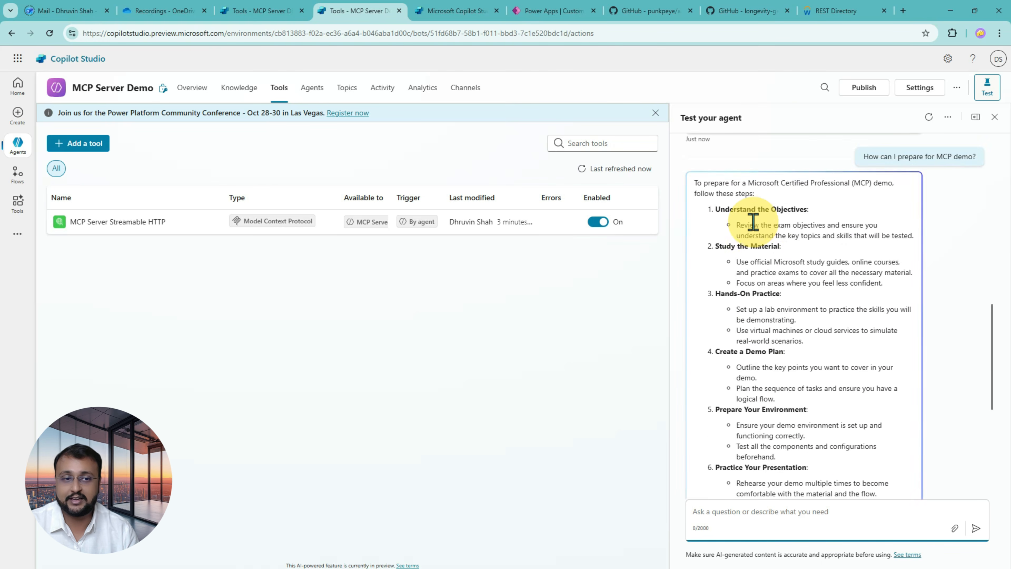
Read the rest of the agent's reply, view the agent's overview, and return to its list of tools
scroll(774, 269, "down", 7)
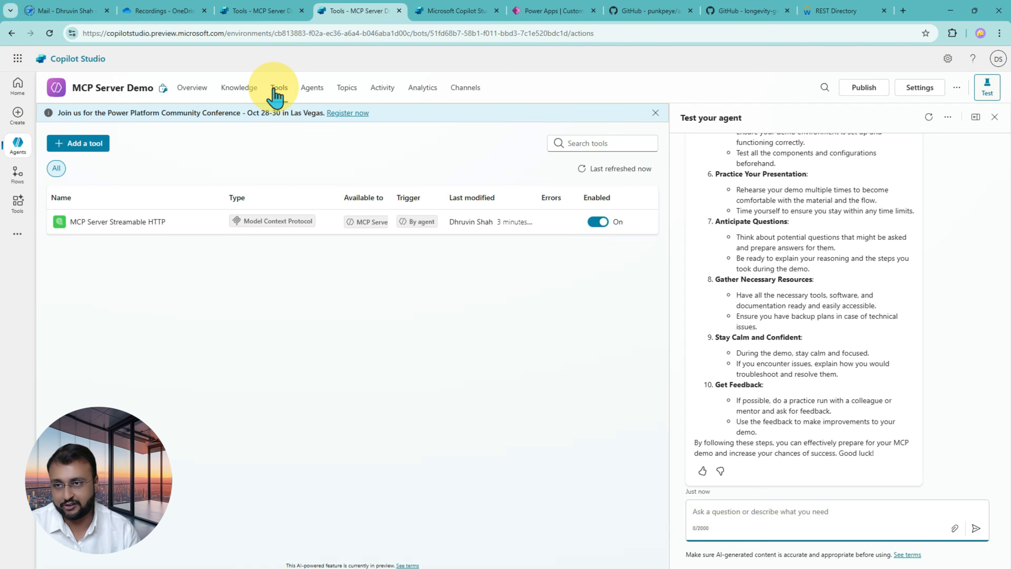
left_click(195, 92)
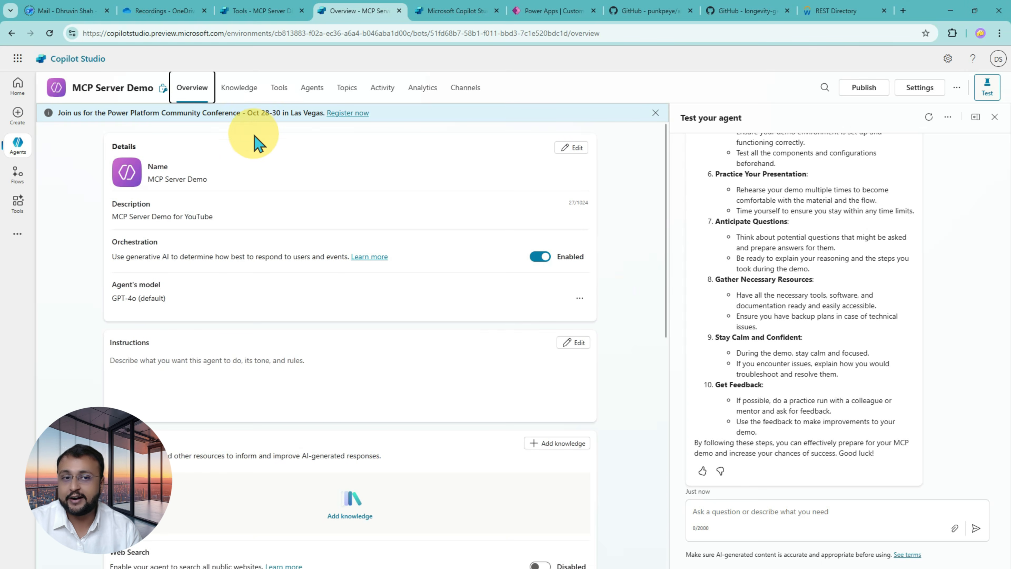
left_click(278, 95)
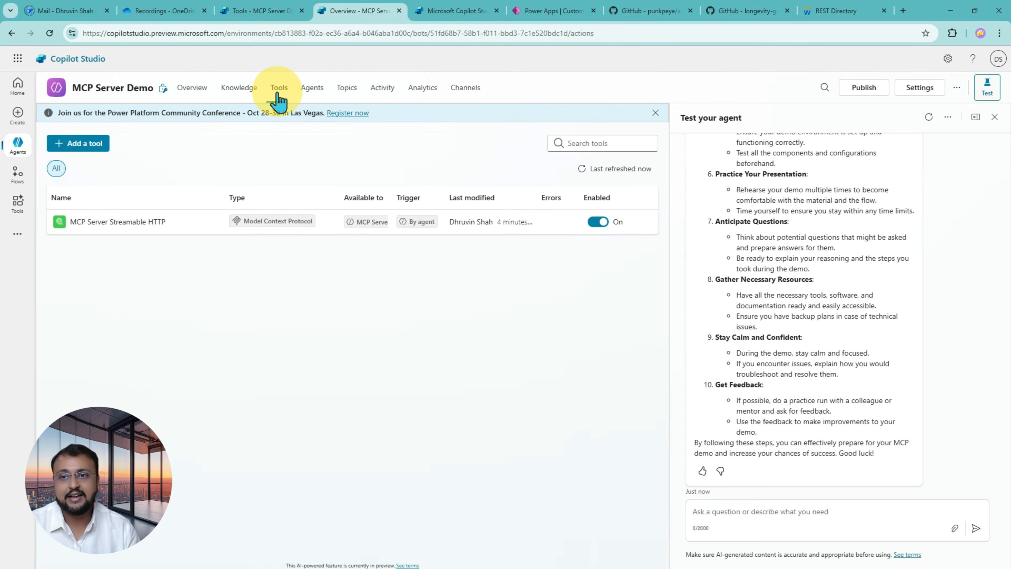
Open the form for adding a new Model Context Protocol server, review its server and authentication fields, and close it without creating anything
left_click(85, 143)
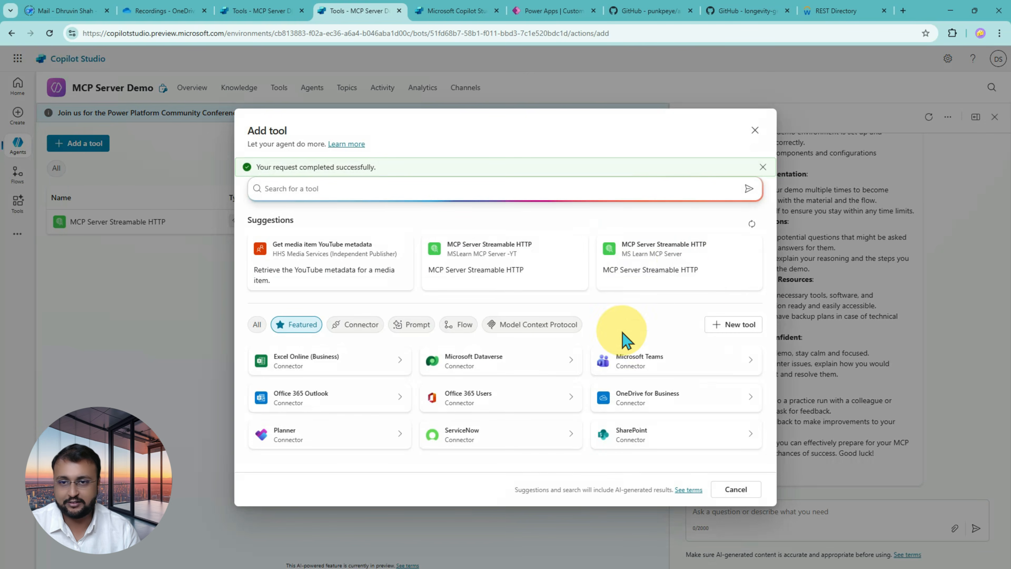
left_click(733, 324)
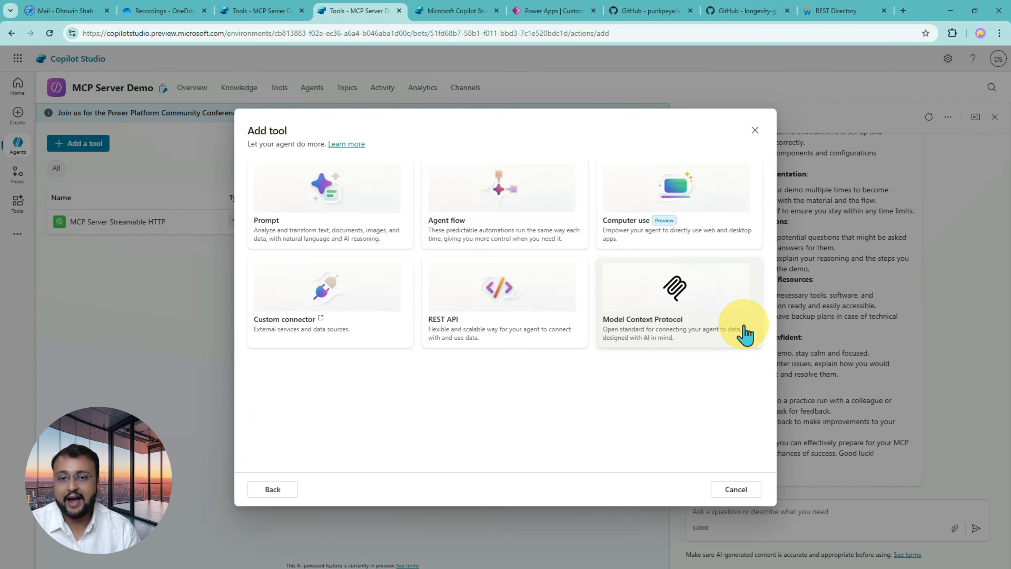
left_click(679, 321)
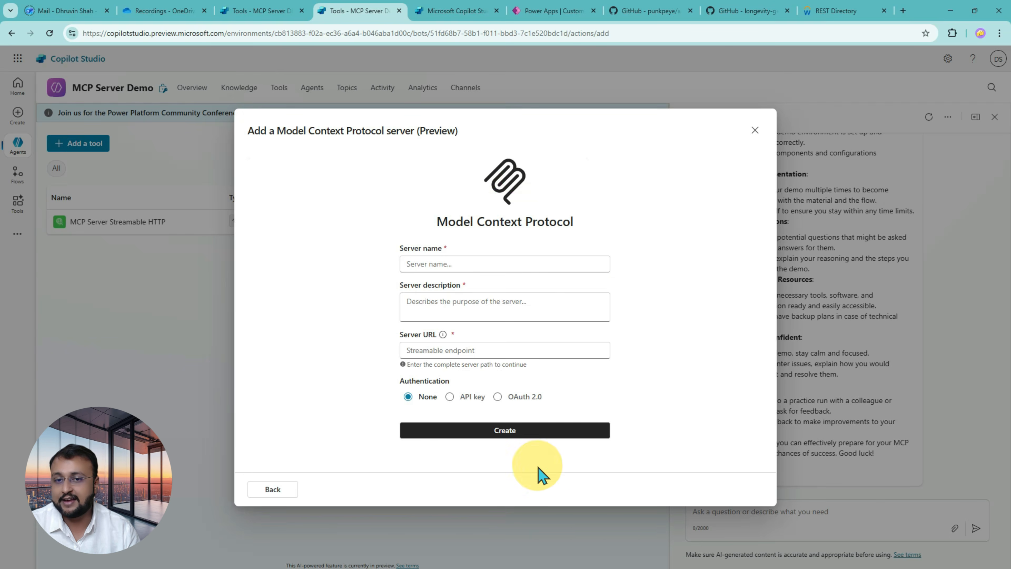
left_click_drag(328, 156, 697, 457)
mouse_move(274, 301)
left_mouse_down()
mouse_move(318, 298)
mouse_move(295, 322)
left_mouse_up()
key("Escape")
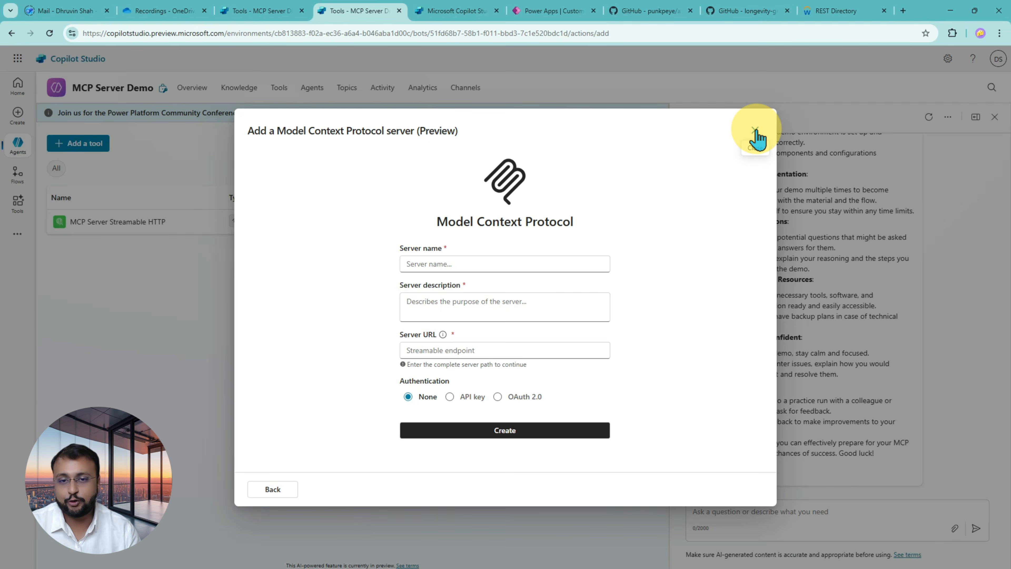
left_click(755, 132)
left_click(573, 326)
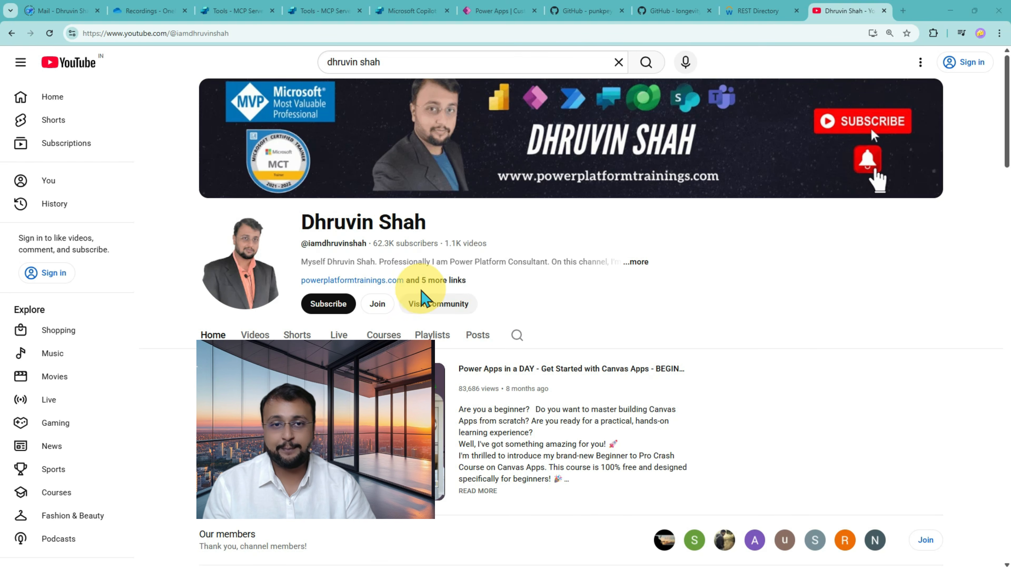
Look over the YouTube channel's home page, examining the website address in the banner and the Premium Membership Courses section
scroll(542, 243, "down", 3)
scroll(539, 249, "up", 3)
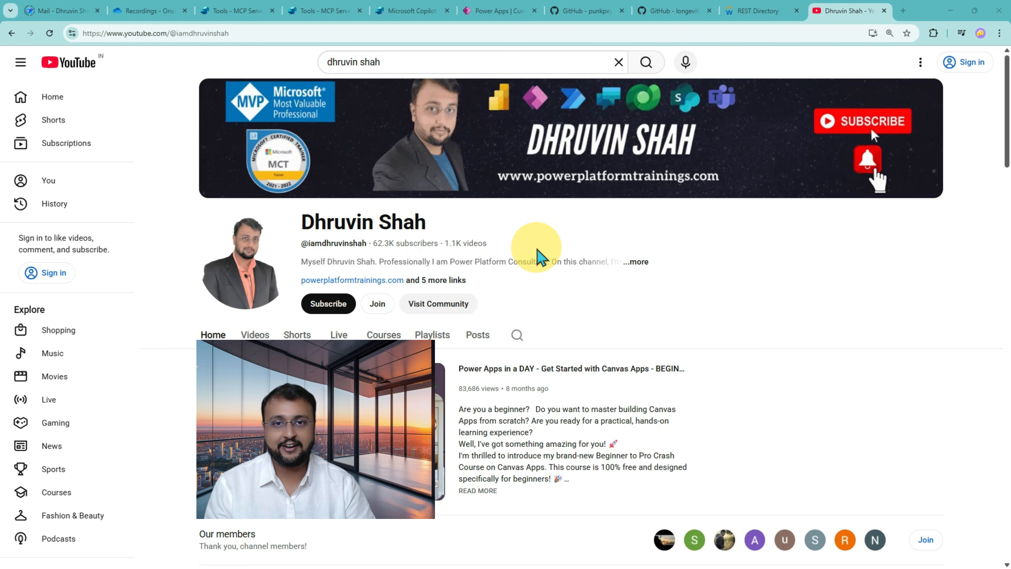
mouse_move(483, 157)
left_mouse_down()
mouse_move(684, 198)
mouse_move(731, 196)
left_mouse_up()
mouse_move(574, 203)
left_mouse_down()
mouse_move(585, 202)
mouse_move(582, 218)
left_mouse_up()
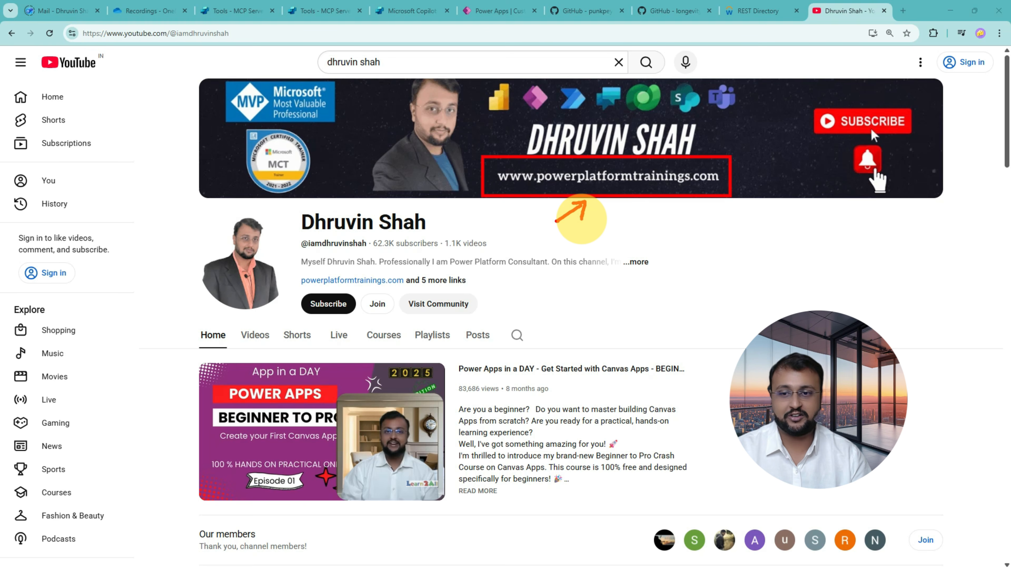
scroll(478, 293, "down", 6)
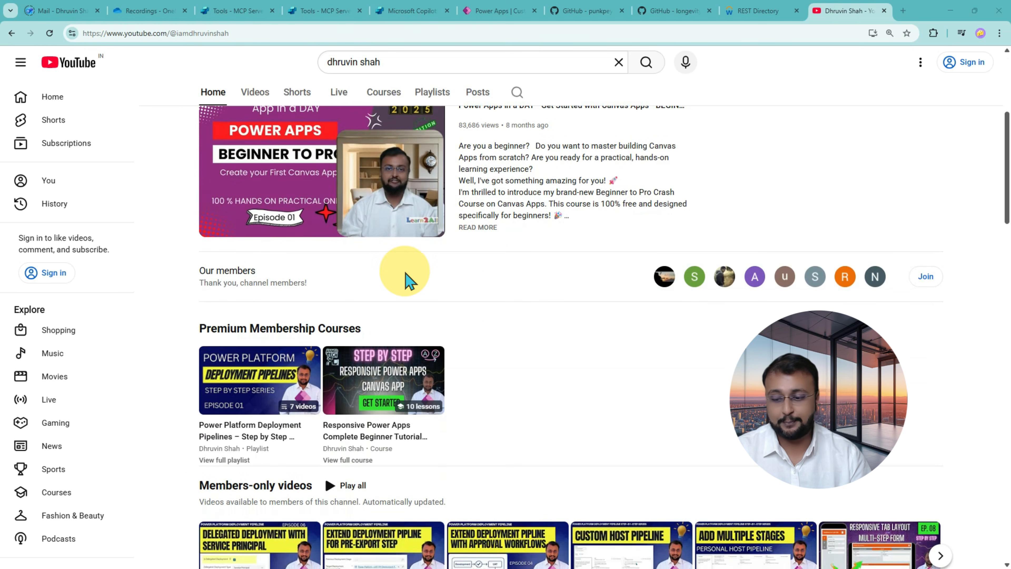
left_click_drag(175, 251, 971, 471)
mouse_move(141, 380)
left_mouse_down()
mouse_move(181, 375)
mouse_move(173, 392)
left_mouse_up()
left_click_drag(525, 389, 478, 392)
left_click_drag(480, 386, 483, 373)
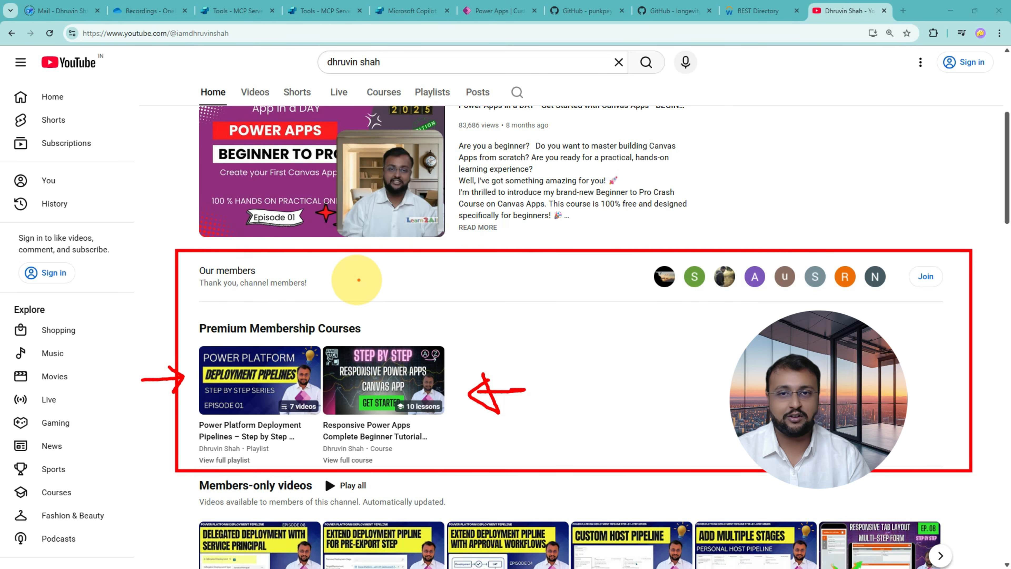
key("Escape")
scroll(401, 289, "up", 5)
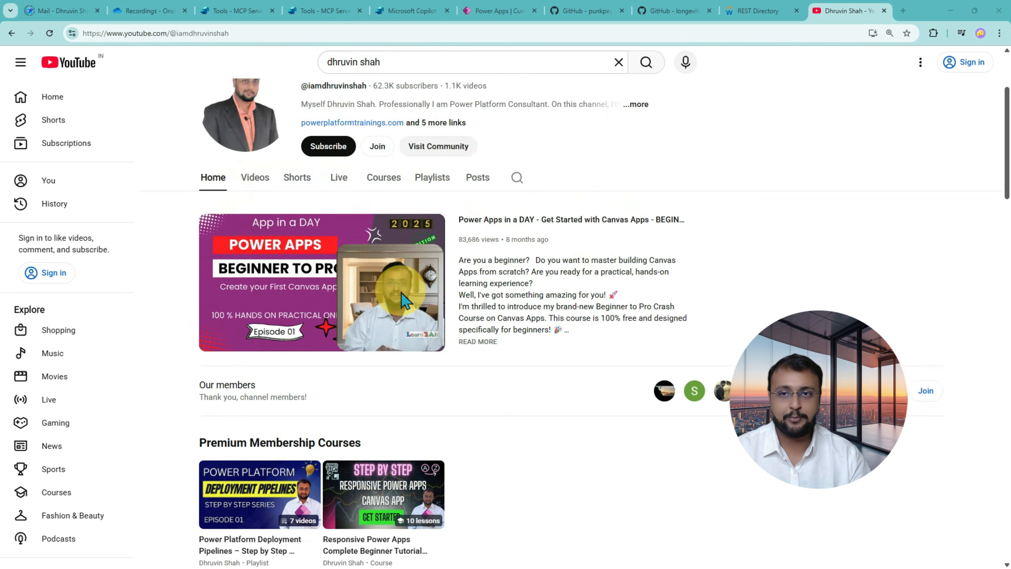
scroll(401, 301, "up", 1)
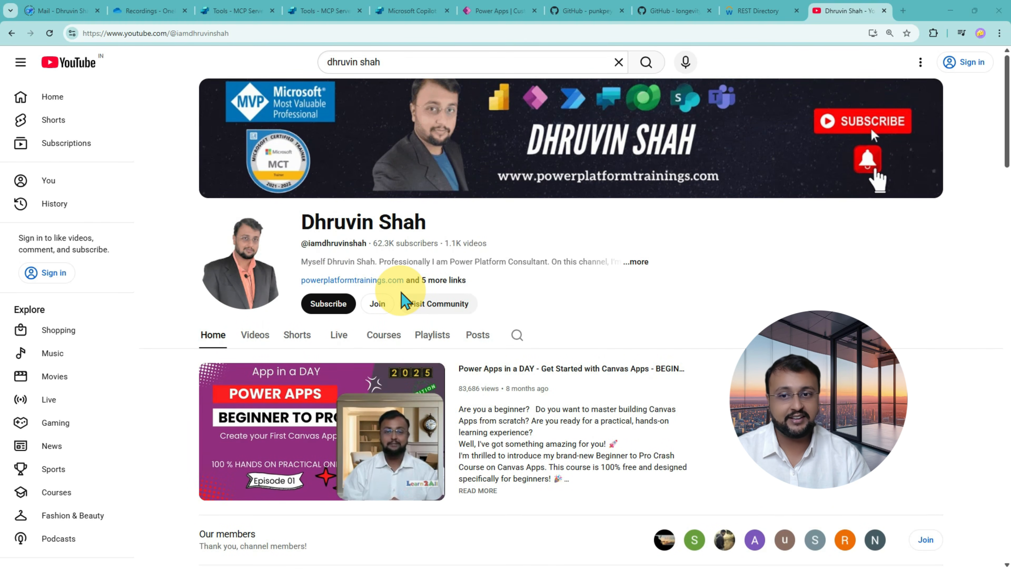
scroll(402, 301, "down", 1)
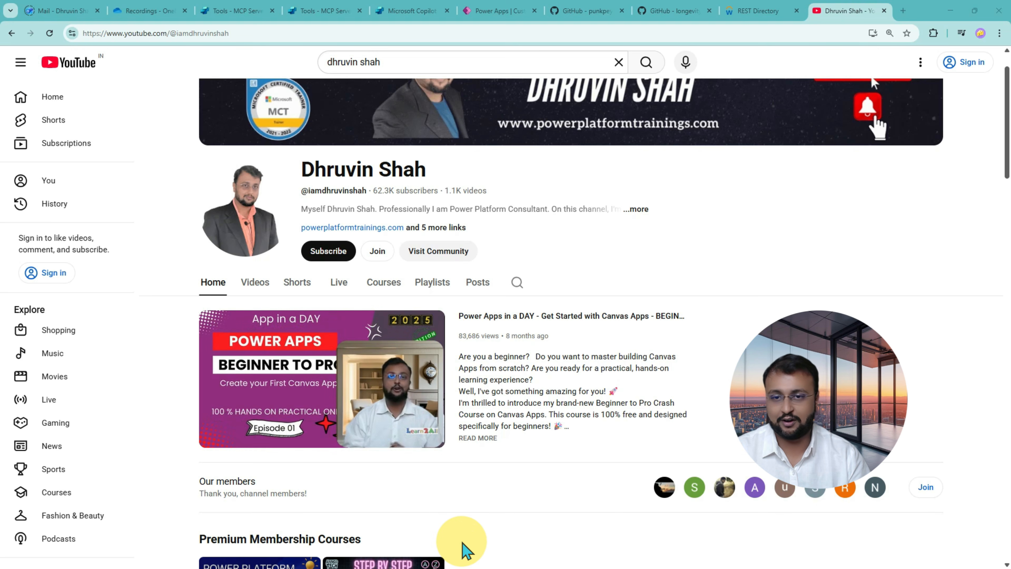
scroll(463, 548, "down", 4)
scroll(418, 382, "up", 3)
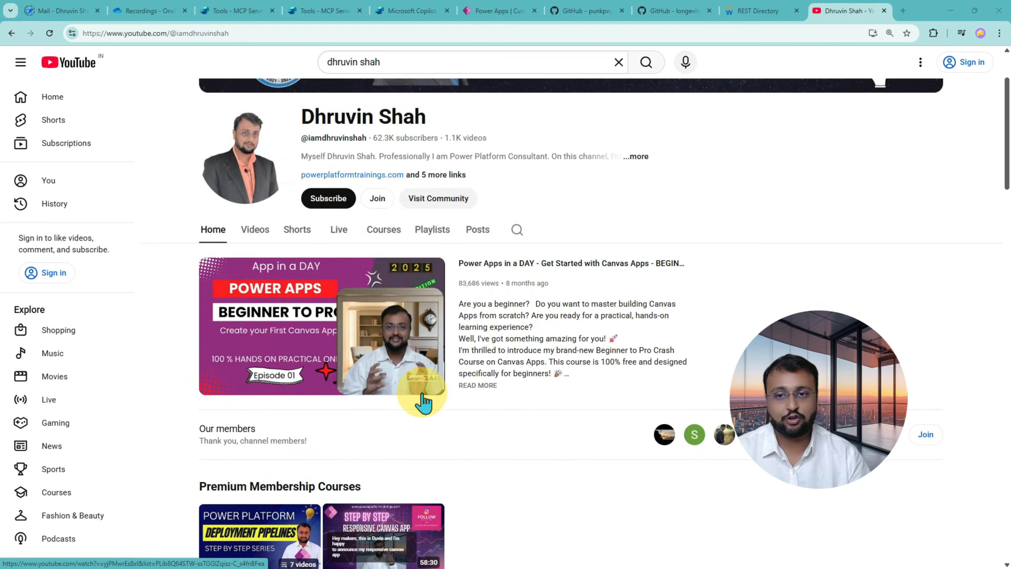
scroll(420, 400, "down", 2)
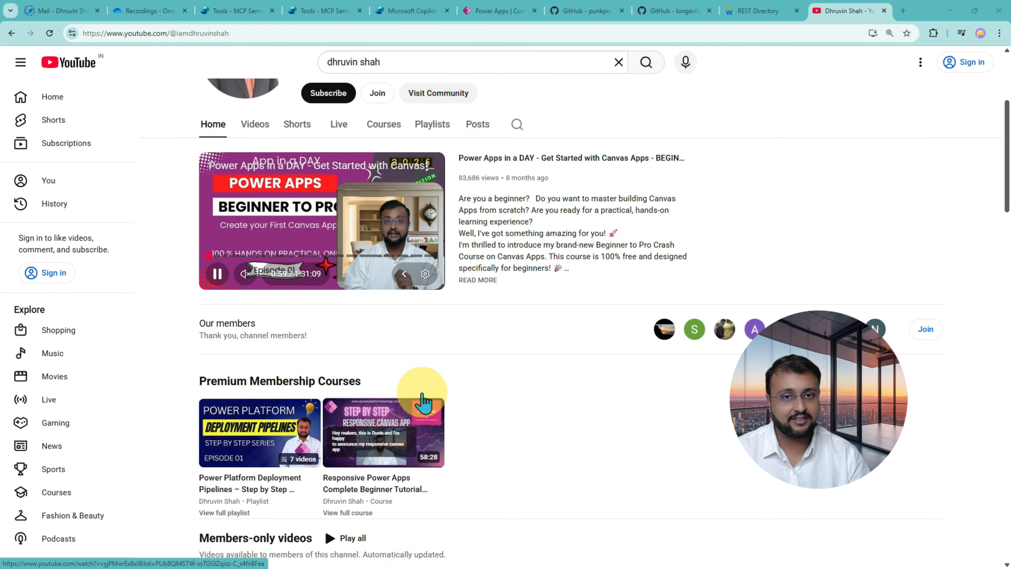
scroll(421, 403, "up", 3)
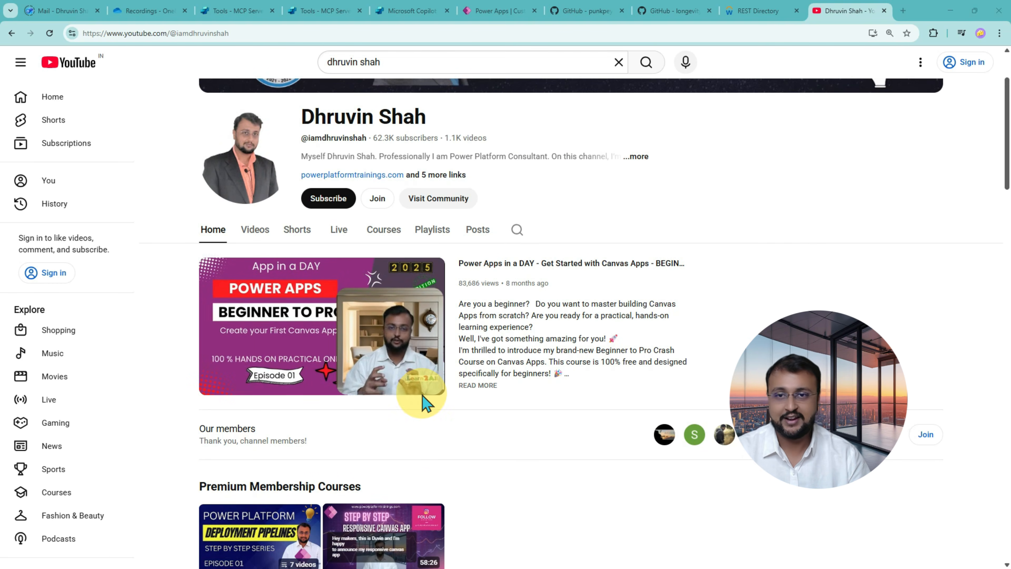
scroll(450, 350, "up", 1)
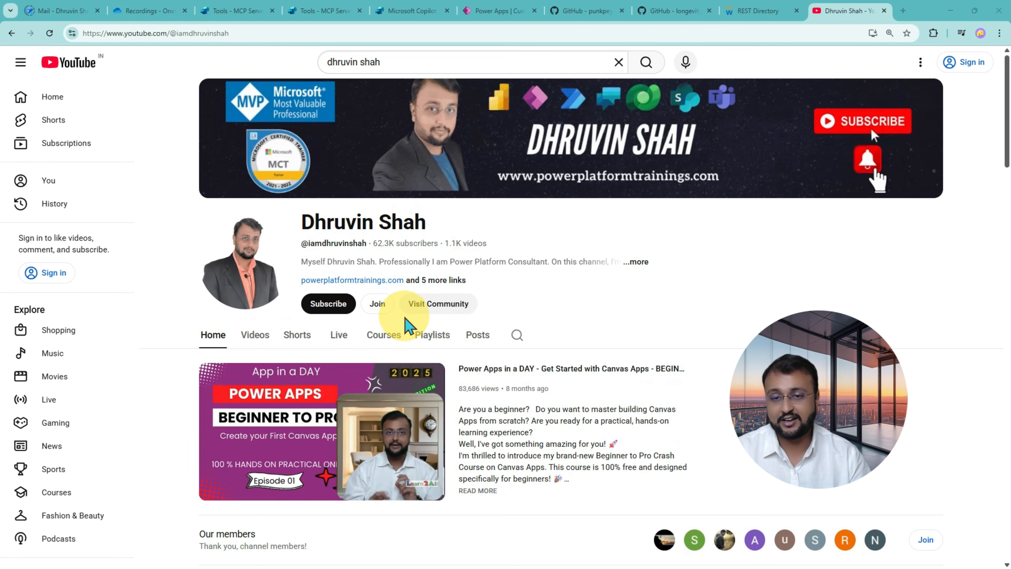